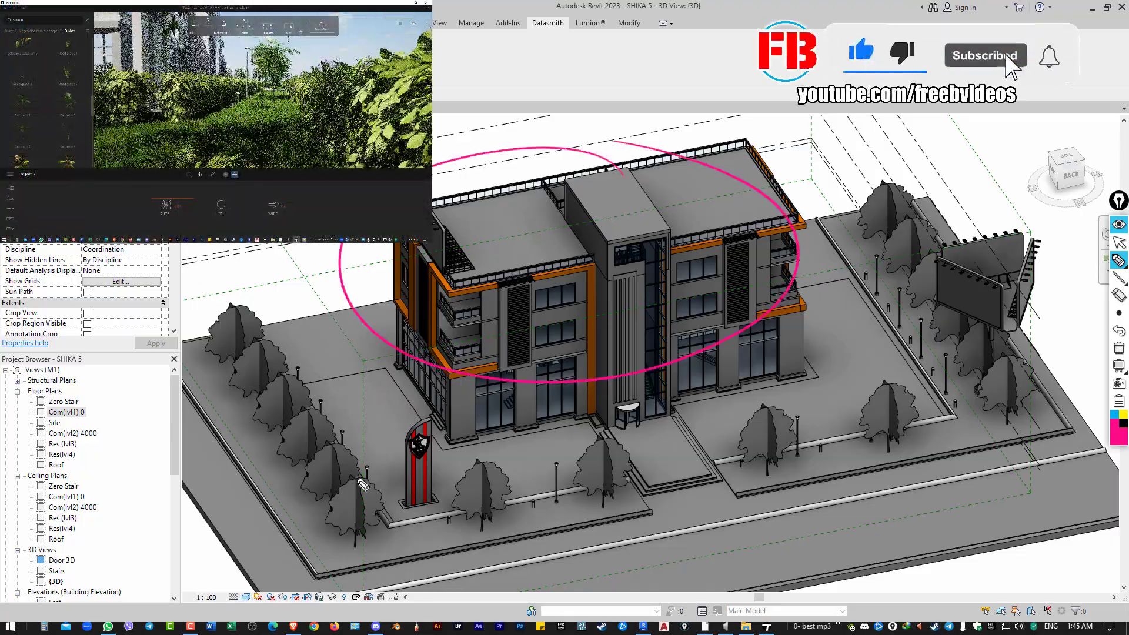
Annotate the tree rows, walkway and paved floor areas on the site, then clear the marks
{"action": "left_click_drag", "start_coordinate": [254, 385], "coordinate": [348, 566]}
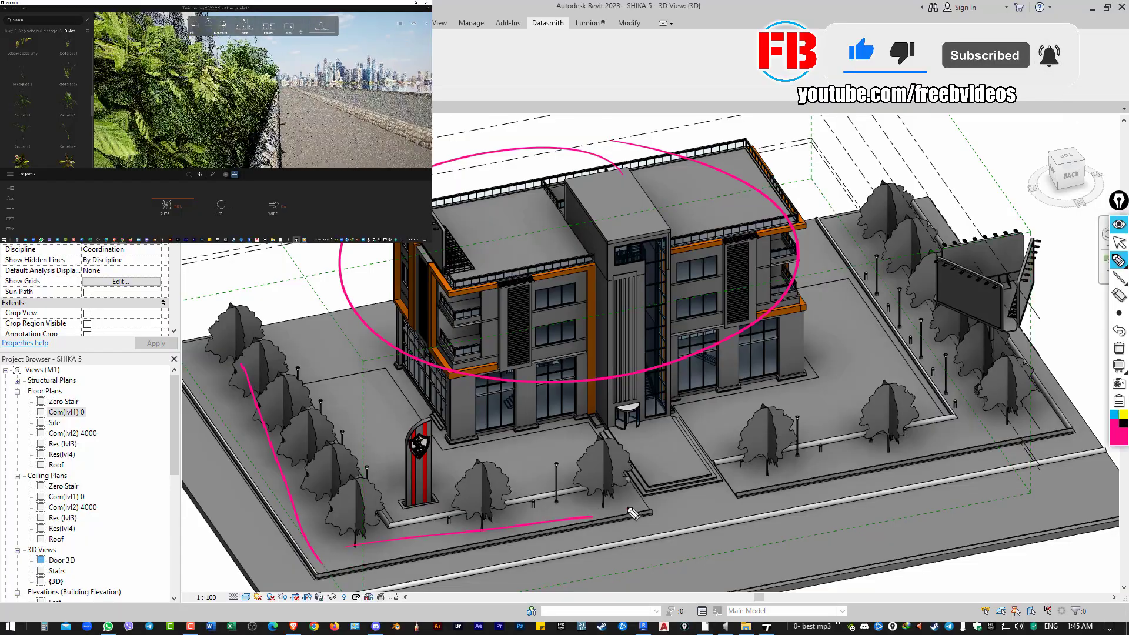
{"action": "left_click_drag", "start_coordinate": [791, 468], "coordinate": [1017, 443]}
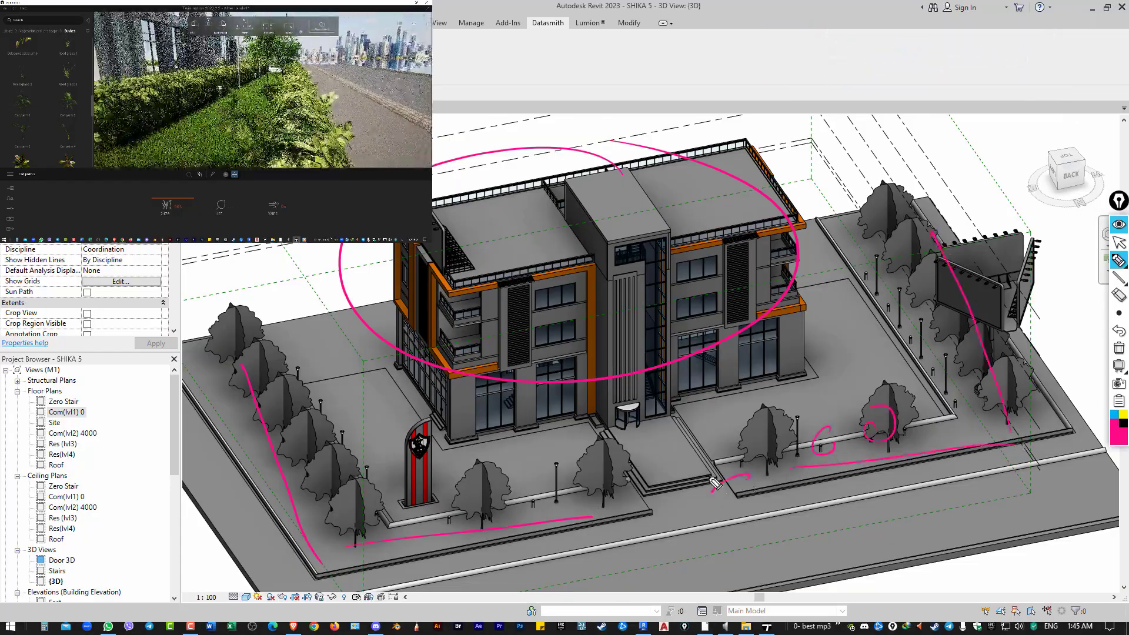
{"action": "left_click_drag", "start_coordinate": [748, 476], "coordinate": [703, 499]}
{"action": "left_click_drag", "start_coordinate": [635, 493], "coordinate": [681, 504]}
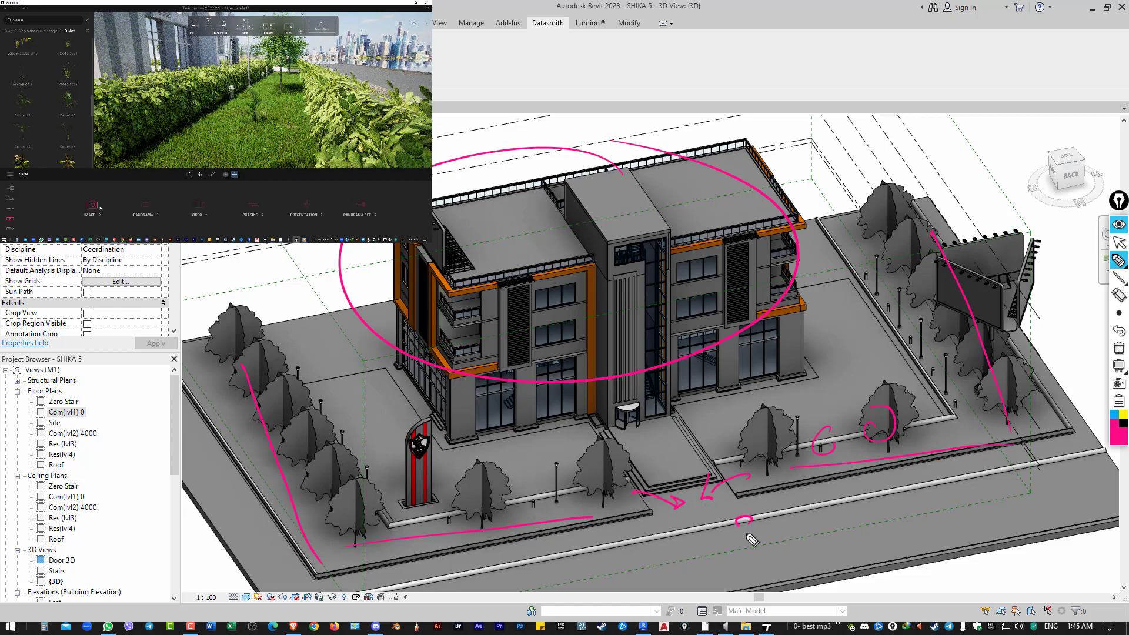
{"action": "left_click_drag", "start_coordinate": [751, 539], "coordinate": [762, 533]}
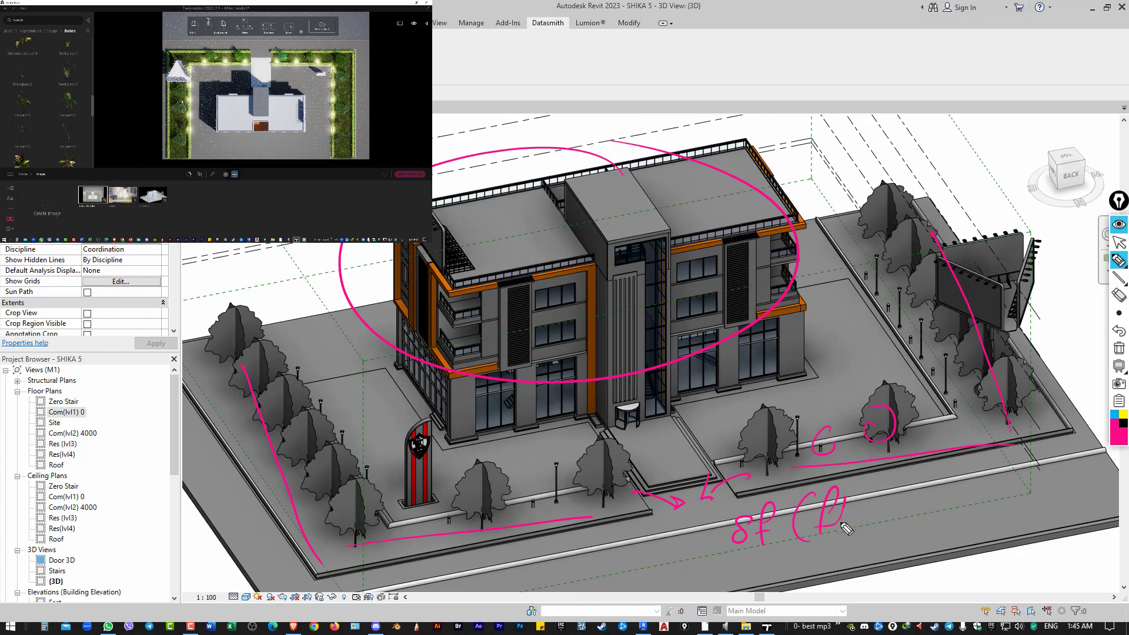
{"action": "left_click_drag", "start_coordinate": [898, 481], "coordinate": [889, 537]}
{"action": "mouse_move", "coordinate": [775, 563]}
{"action": "left_mouse_down"}
{"action": "mouse_move", "coordinate": [857, 563]}
{"action": "mouse_move", "coordinate": [829, 584]}
{"action": "left_mouse_up"}
{"action": "left_click", "coordinate": [1120, 349]}
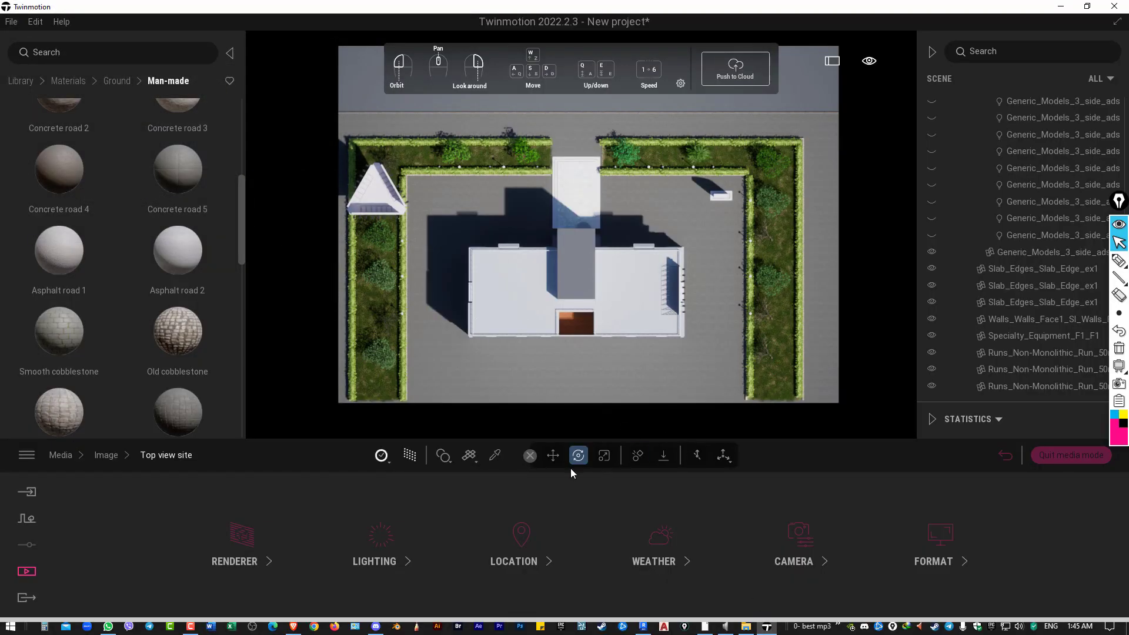
Leave the image settings and media mode, and switch the viewport to an eye-level Perspective view
{"action": "left_click", "coordinate": [26, 573]}
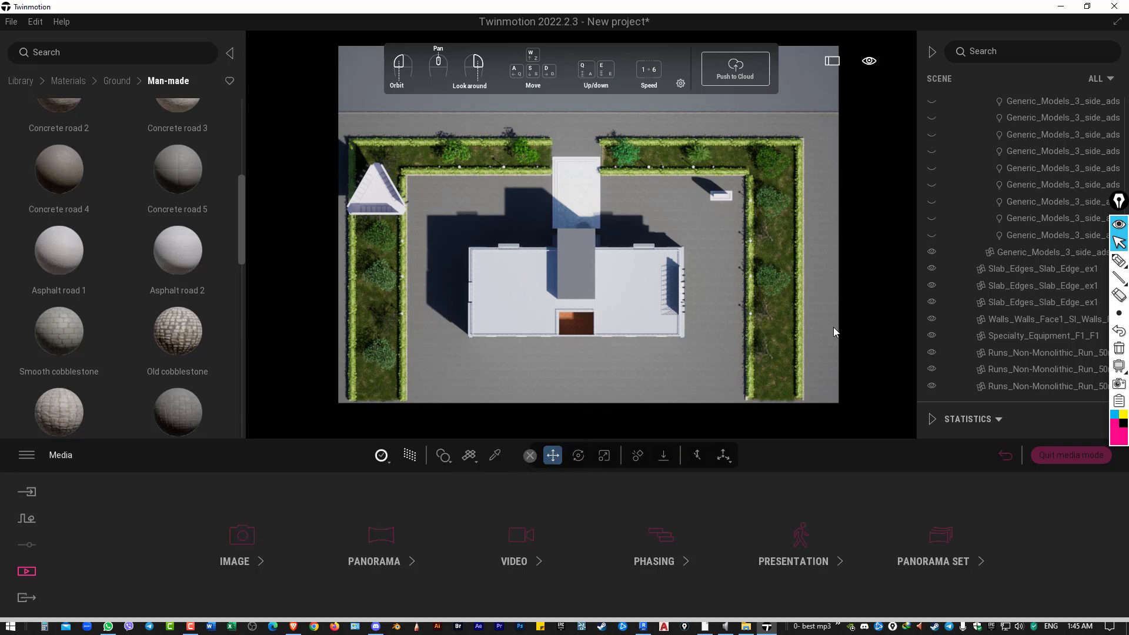
{"action": "left_click", "coordinate": [868, 61]}
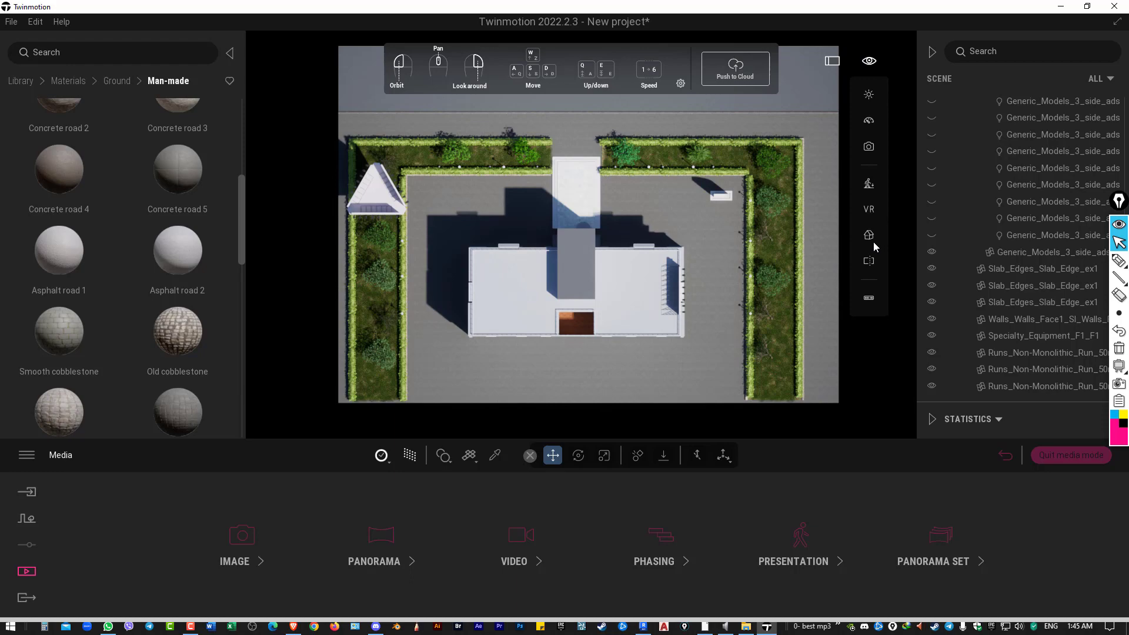
{"action": "left_click", "coordinate": [1062, 457]}
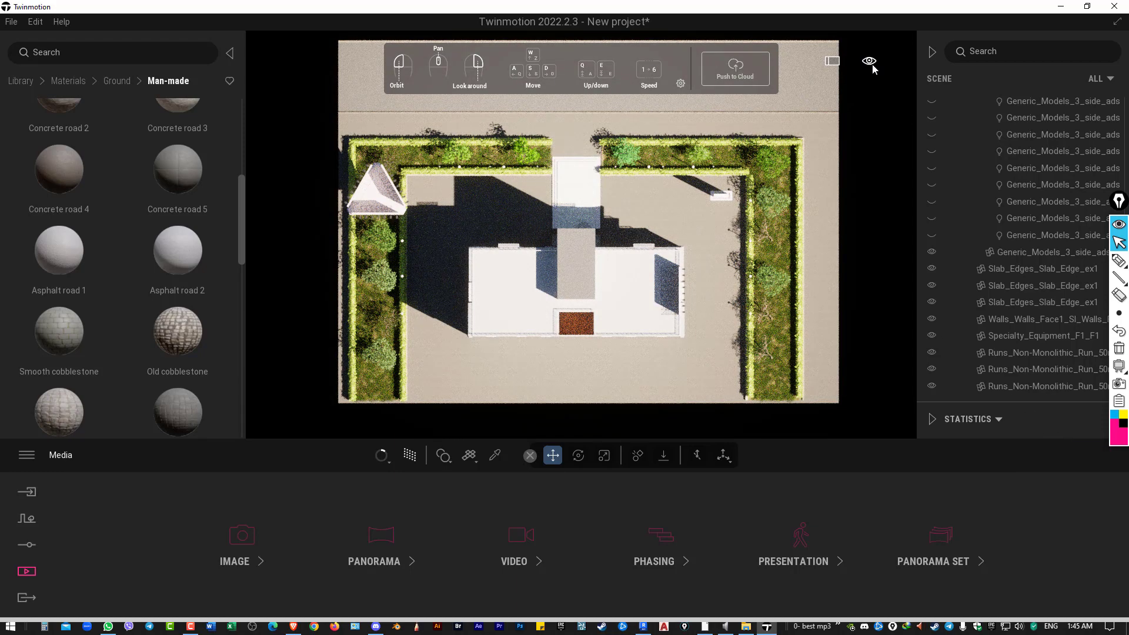
{"action": "left_click", "coordinate": [868, 236]}
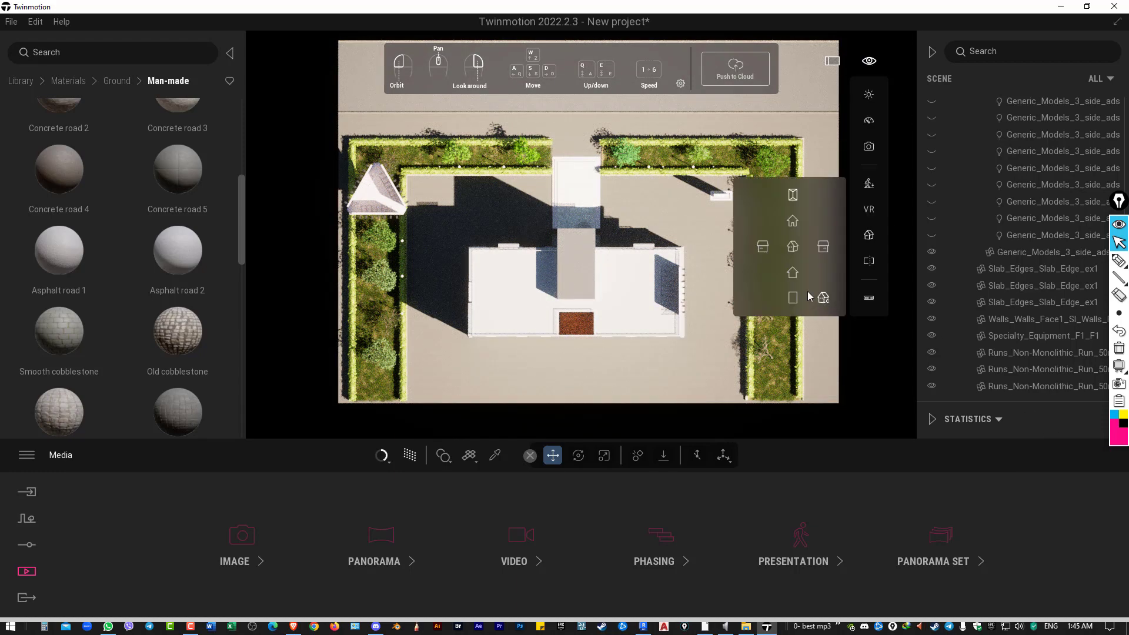
{"action": "left_click", "coordinate": [794, 253]}
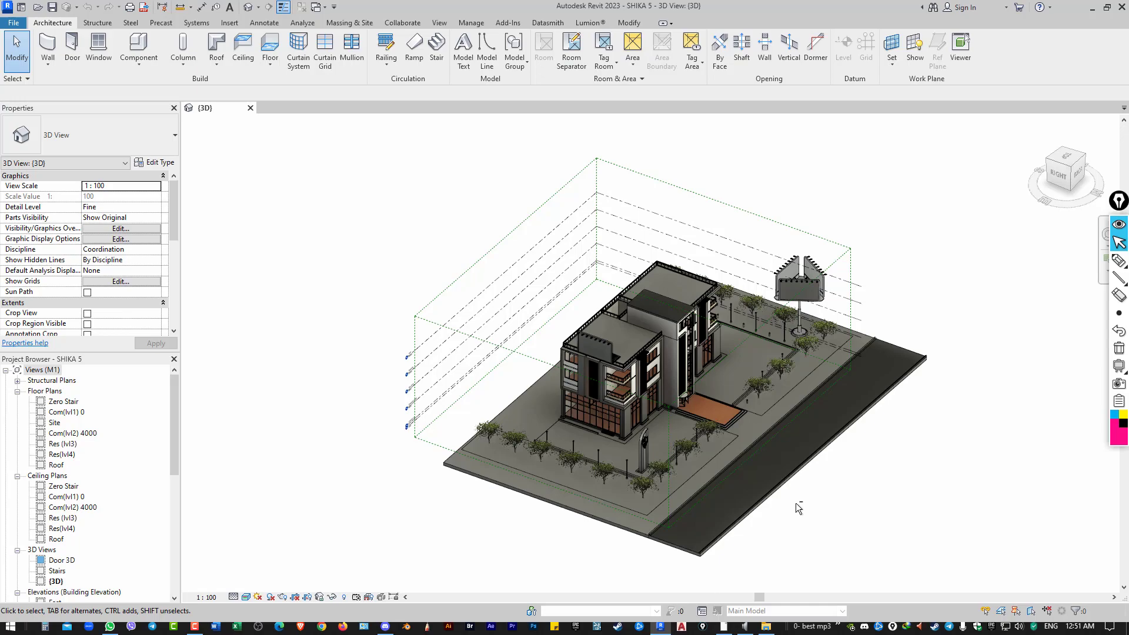
Orbit and pan the 3D model, then open the Com(lvl1) 0 floor plan from Floor Plans
{"action": "mouse_move", "coordinate": [796, 503]}
{"action": "middle_mouse_down", "text": "shift"}
{"action": "mouse_move", "coordinate": [775, 515]}
{"action": "mouse_move", "coordinate": [654, 454]}
{"action": "middle_mouse_up", "text": "shift"}
{"action": "scroll", "coordinate": [576, 417], "scroll_direction": "up", "scroll_amount": 3}
{"action": "scroll", "coordinate": [573, 445], "scroll_direction": "up", "scroll_amount": 2}
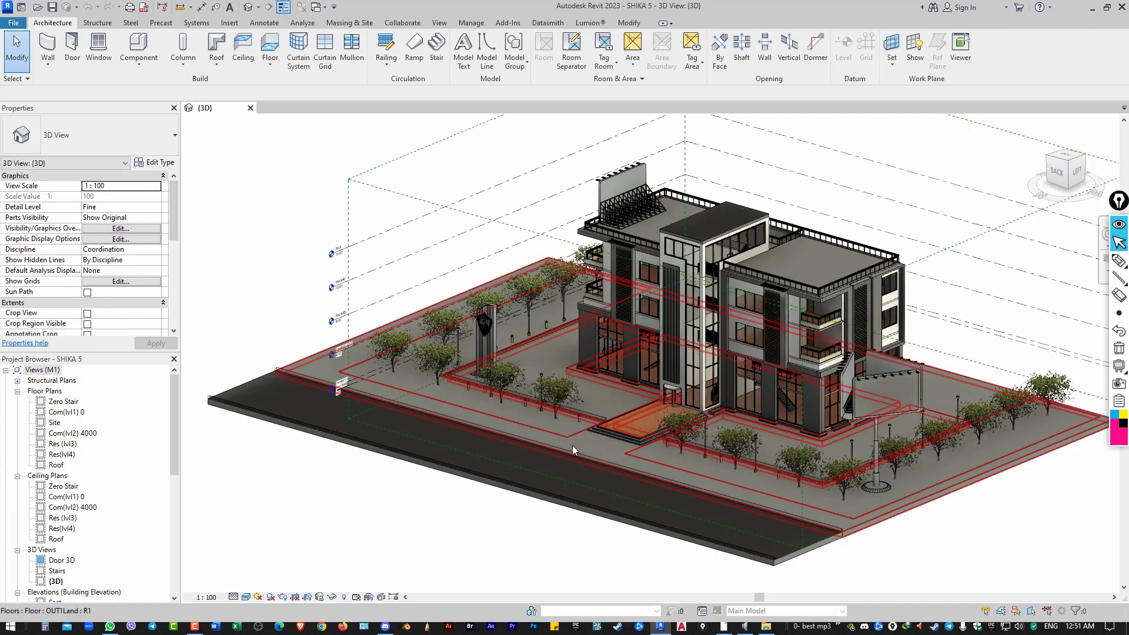
{"action": "scroll", "coordinate": [573, 446], "scroll_direction": "down", "scroll_amount": 3}
{"action": "middle_click_drag", "start_coordinate": [569, 449], "coordinate": [661, 494], "text": "shift"}
{"action": "scroll", "coordinate": [661, 494], "scroll_direction": "up", "scroll_amount": 3}
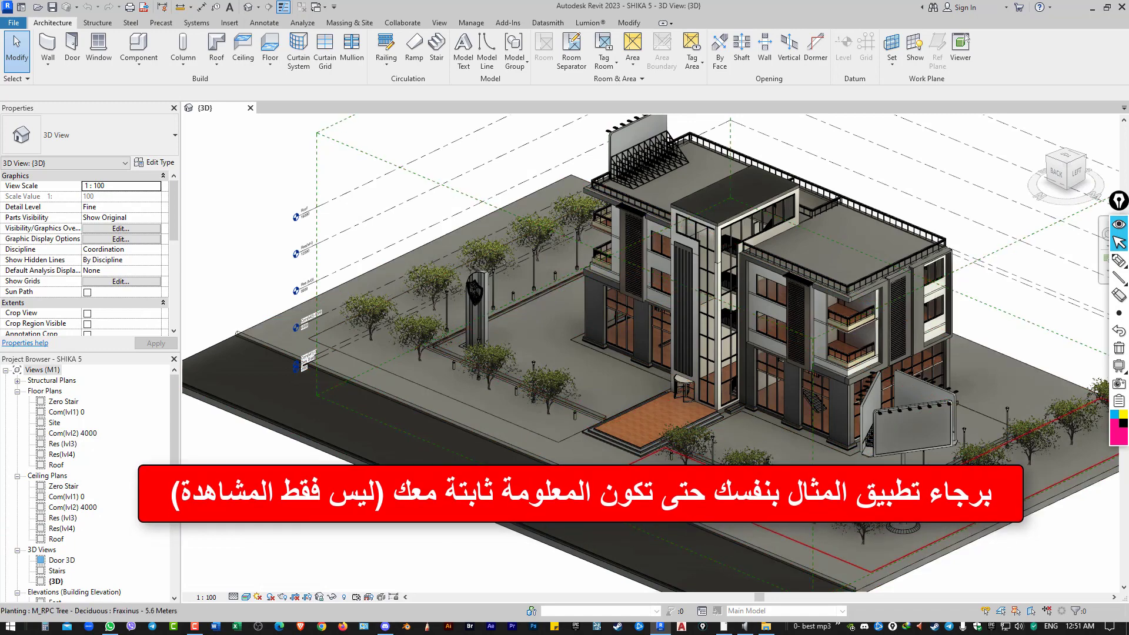
{"action": "middle_click_drag", "start_coordinate": [647, 411], "coordinate": [545, 382]}
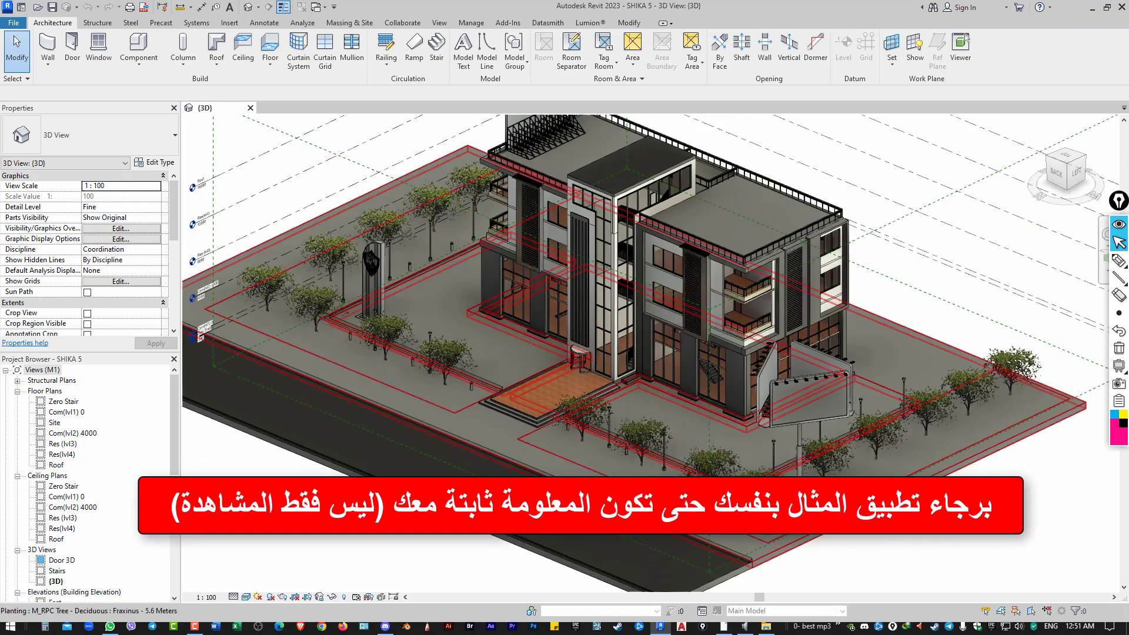
{"action": "double_click", "coordinate": [66, 412]}
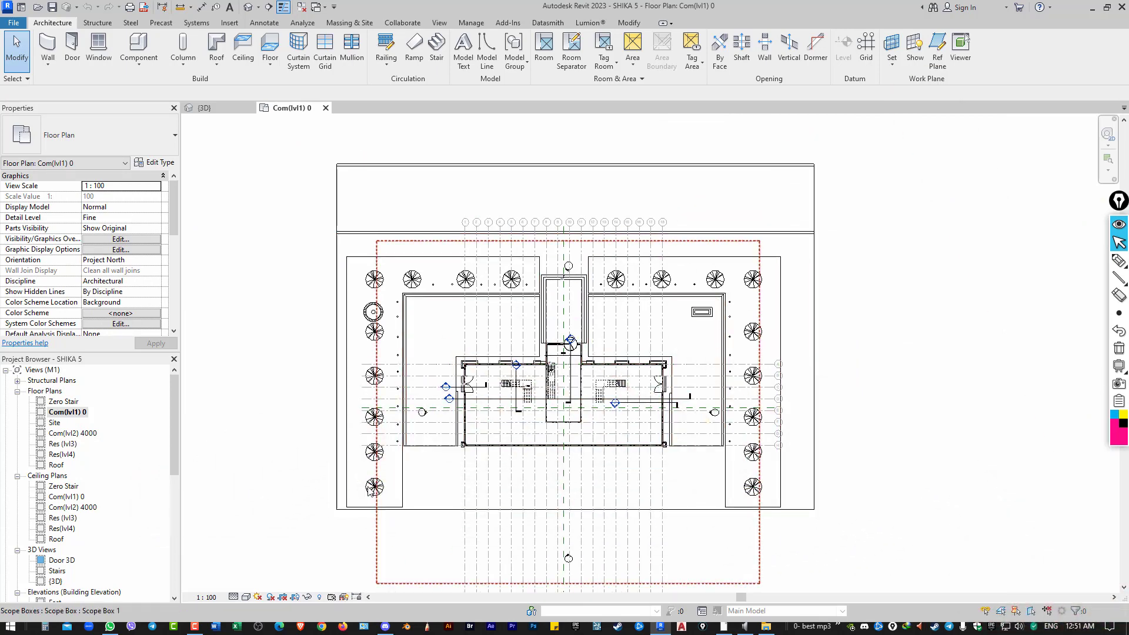
Select all 18 site trees with Select All Instances (SA) and delete them
{"action": "left_click", "coordinate": [371, 490]}
{"action": "left_click", "coordinate": [366, 483]}
{"action": "key", "text": "s"}
{"action": "key", "text": "a"}
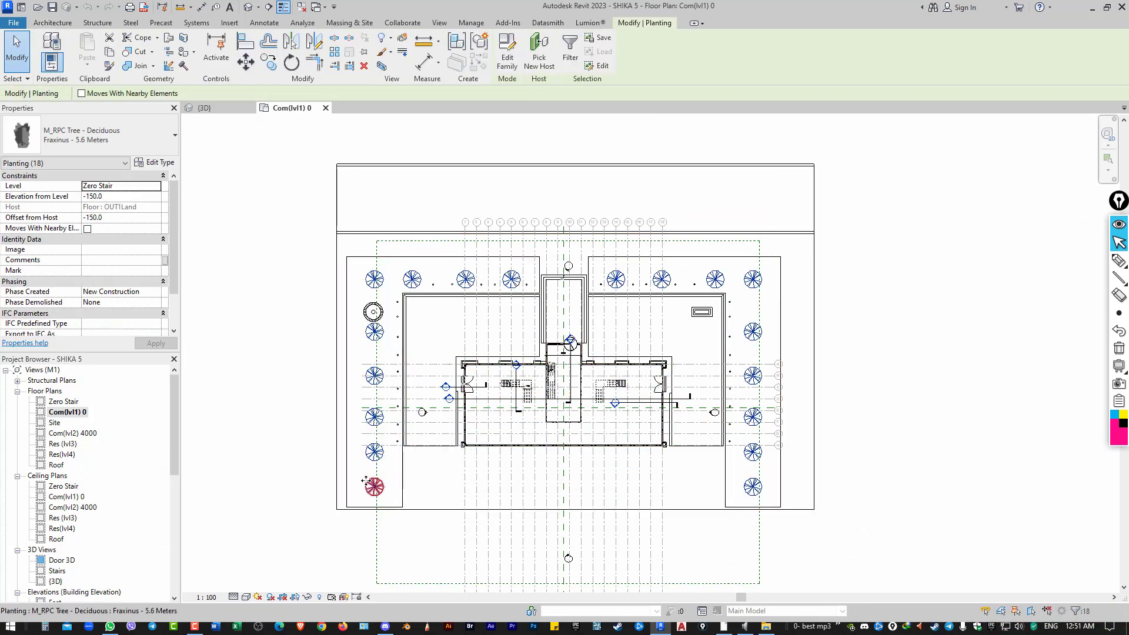
{"action": "key", "text": "Delete"}
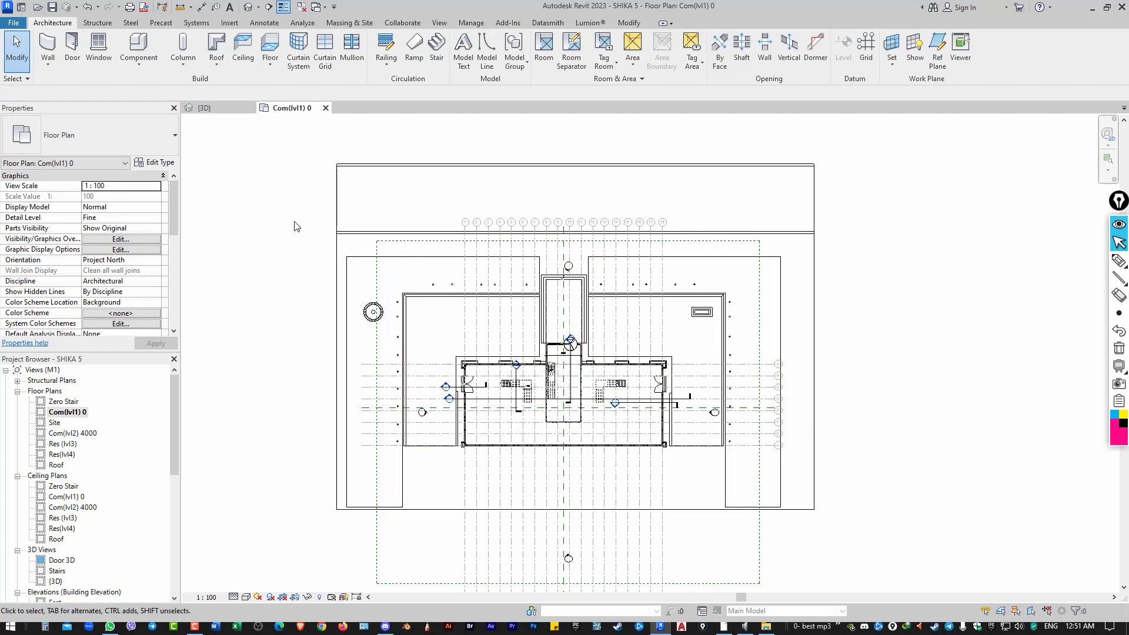
Start a Site Component and set its type to Largetooth Aspen - 7.6 Meters
{"action": "left_click", "coordinate": [358, 26]}
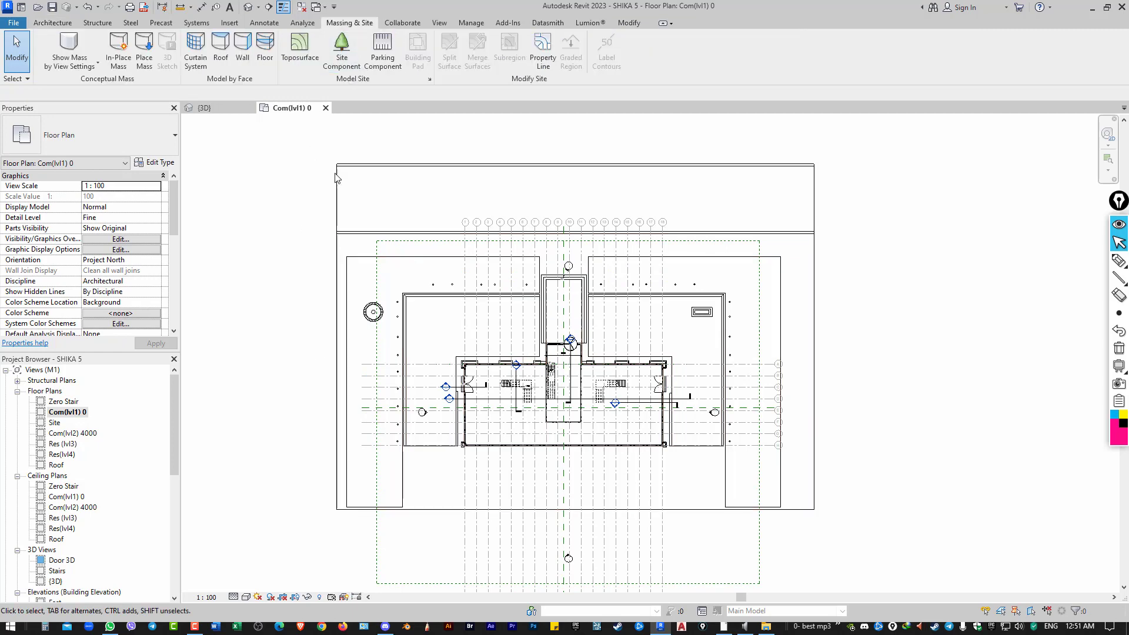
{"action": "left_click", "coordinate": [343, 56]}
{"action": "left_click", "coordinate": [126, 150]}
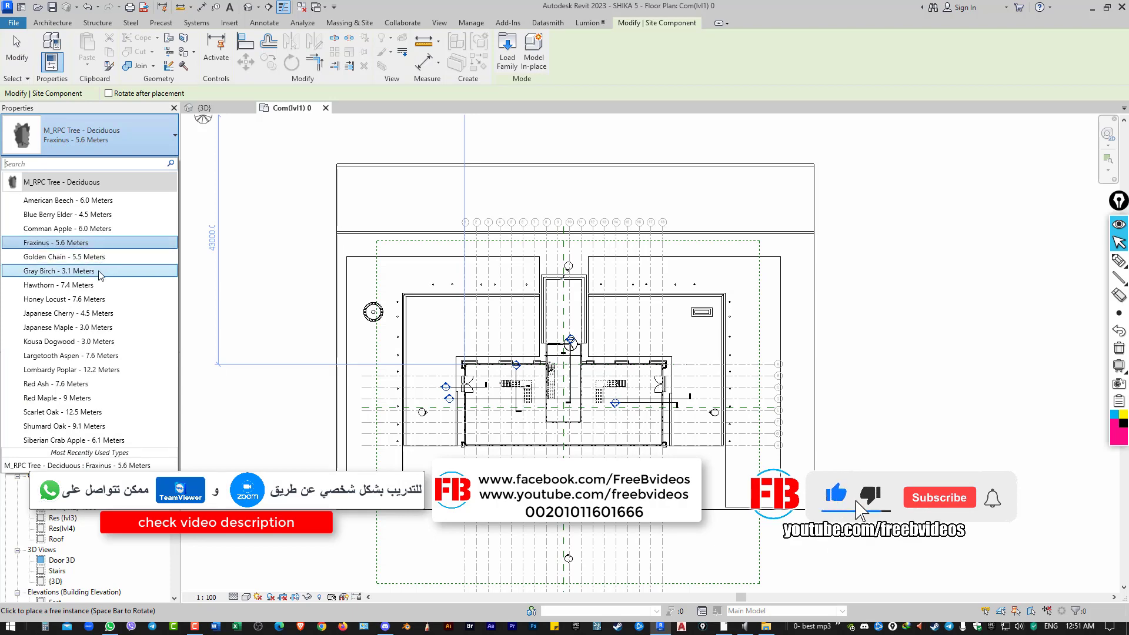
{"action": "left_click", "coordinate": [99, 271]}
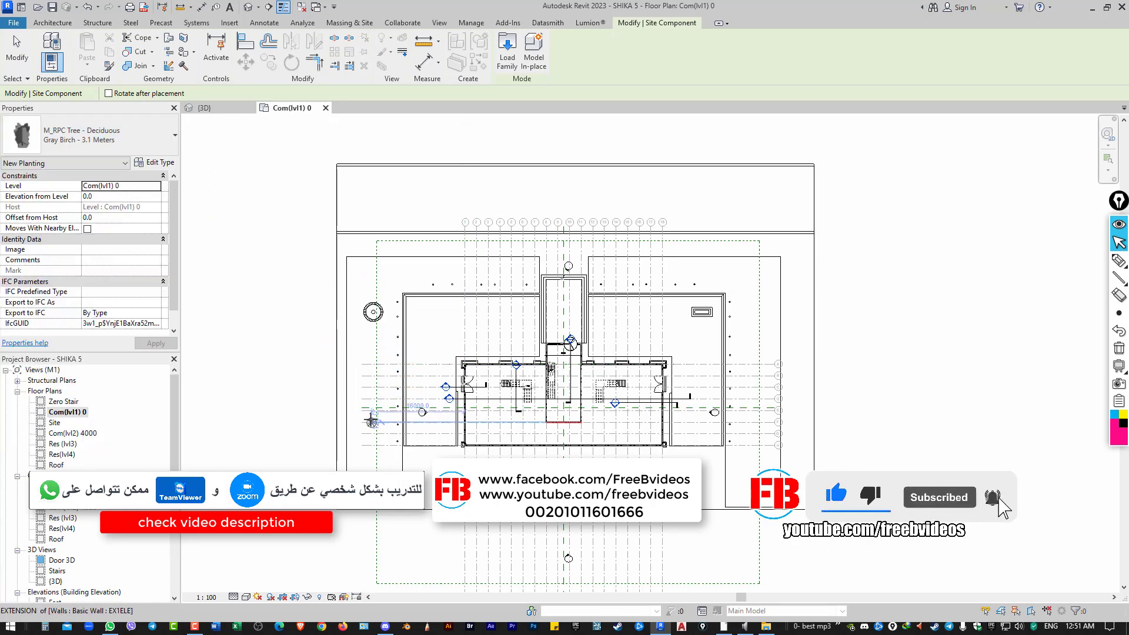
{"action": "left_click", "coordinate": [89, 139]}
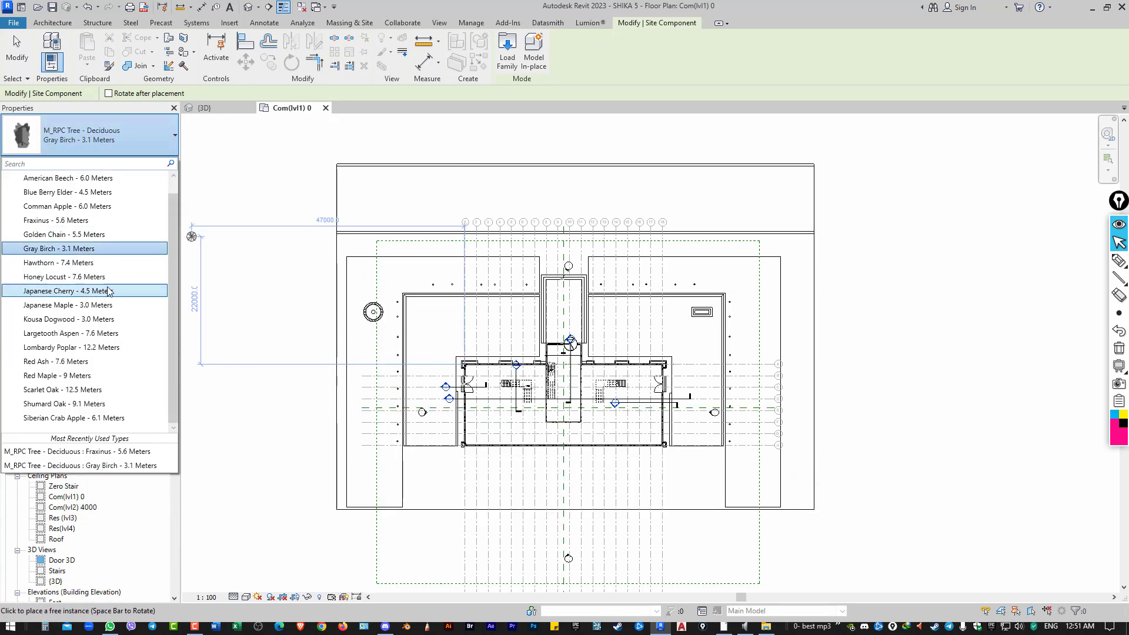
{"action": "left_click", "coordinate": [108, 333]}
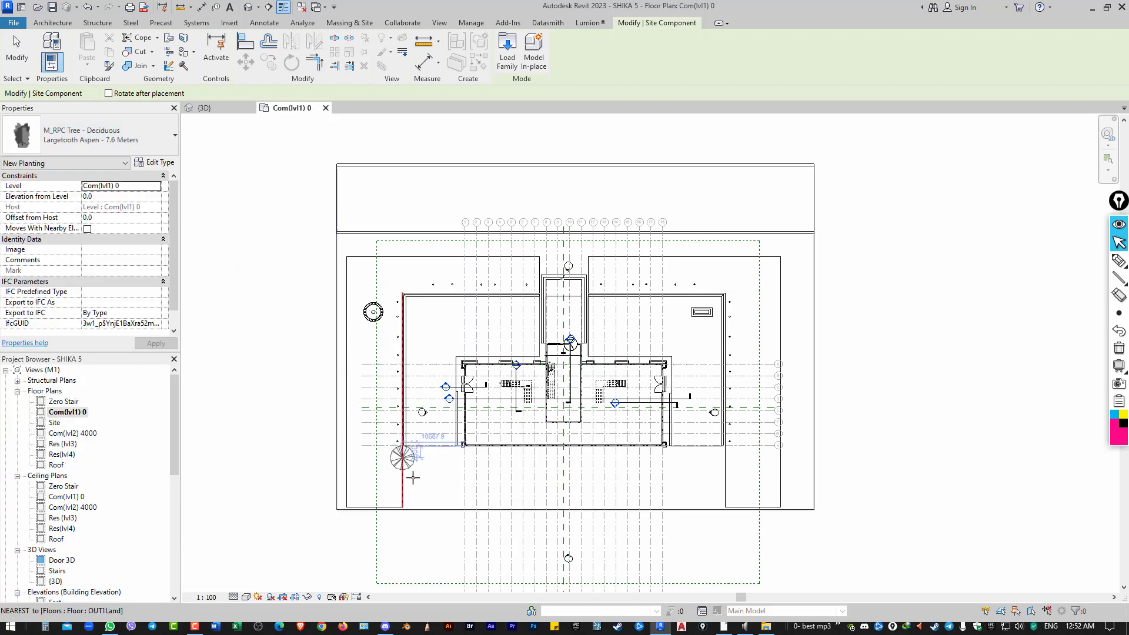
Place one Largetooth Aspen tree at the site's lower-left corner and select it
{"action": "scroll", "coordinate": [413, 478], "scroll_direction": "up", "scroll_amount": 1}
{"action": "scroll", "coordinate": [390, 466], "scroll_direction": "up", "scroll_amount": 2}
{"action": "scroll", "coordinate": [320, 467], "scroll_direction": "up", "scroll_amount": 2}
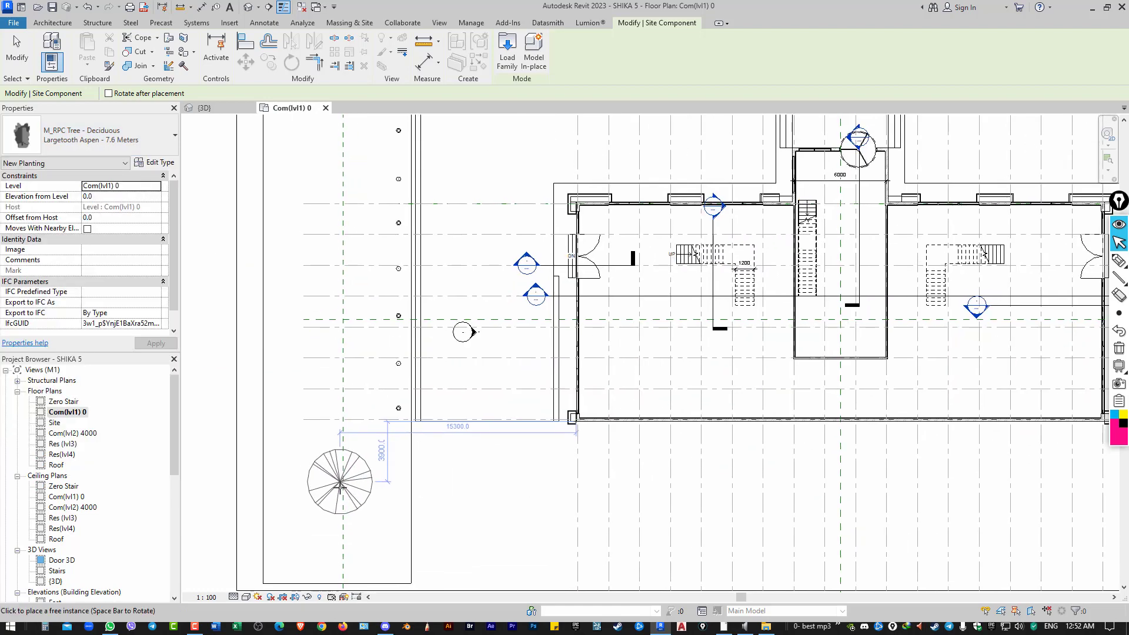
{"action": "left_click", "coordinate": [342, 419]}
{"action": "scroll", "coordinate": [344, 459], "scroll_direction": "down", "scroll_amount": 2}
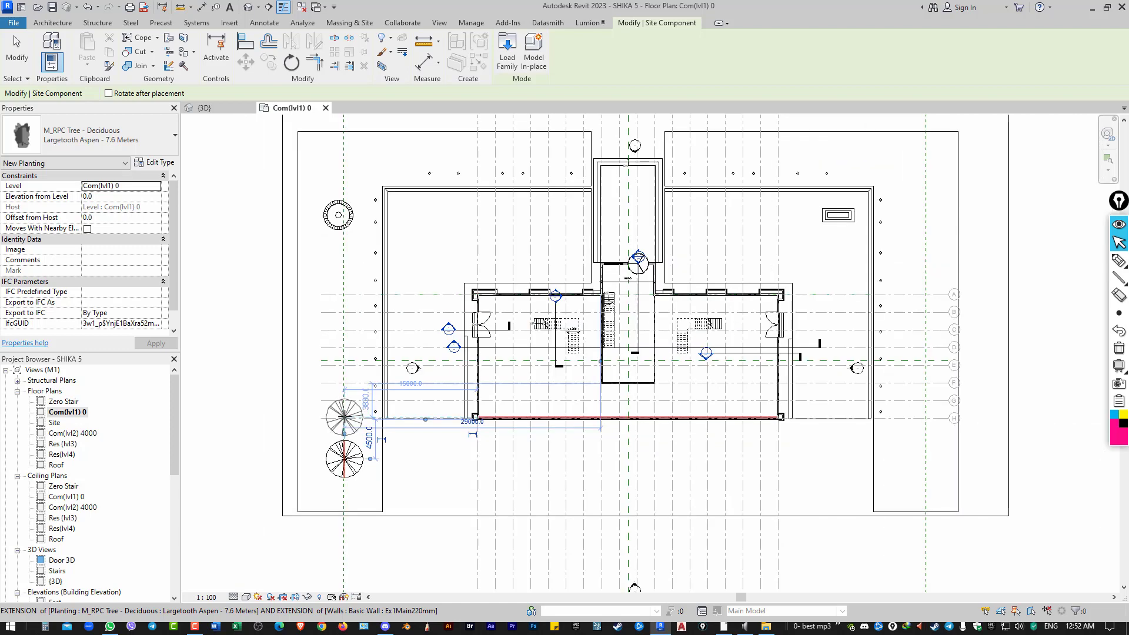
{"action": "key", "text": "Escape"}
{"action": "key", "text": "Escape"}
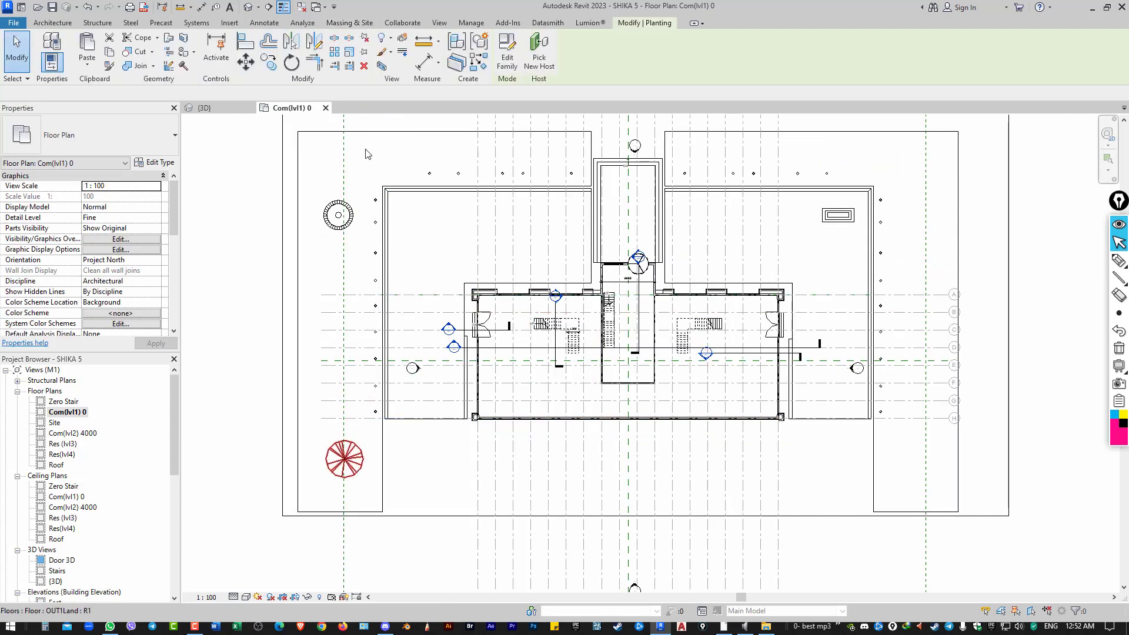
{"action": "left_click", "coordinate": [344, 459]}
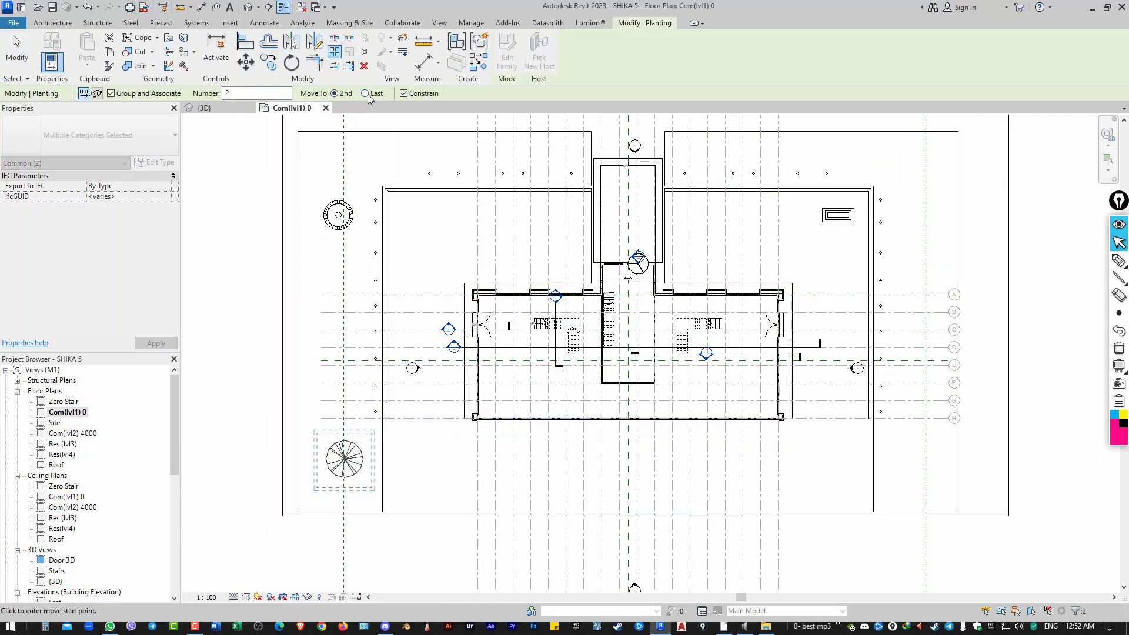
Array the aspen tree up the site's left edge into a row of six
{"action": "left_click", "coordinate": [223, 91]}
{"action": "type", "text": "2"}
{"action": "left_click", "coordinate": [346, 462]}
{"action": "left_click", "coordinate": [348, 177]}
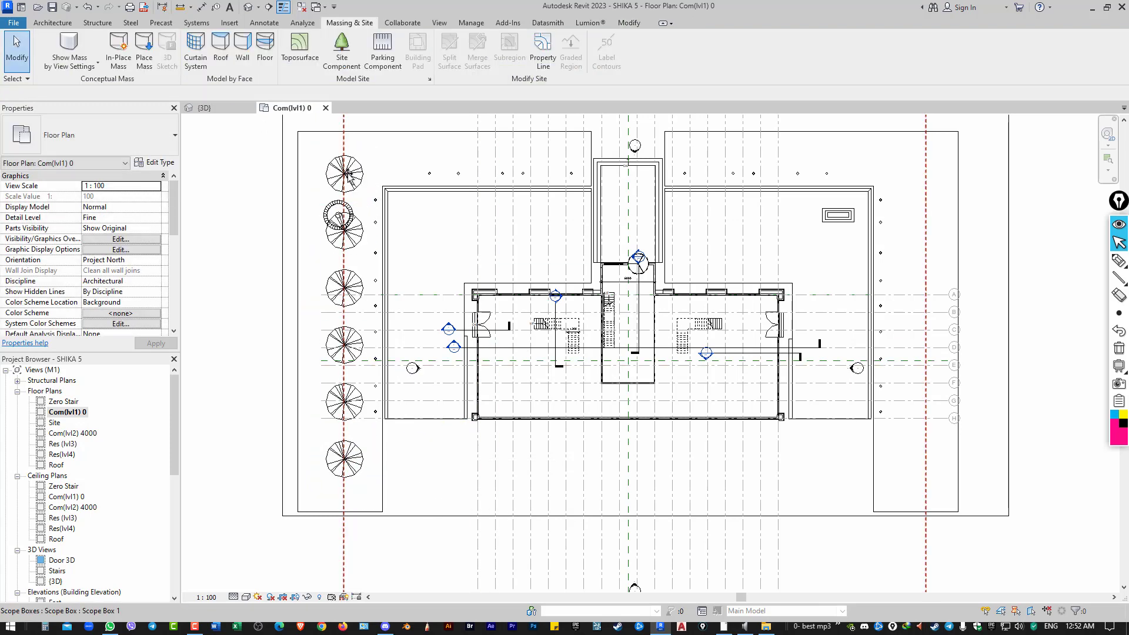
Select all six Largetooth Aspen trees with Select All Instances > Visible in View
{"action": "left_click", "coordinate": [366, 176]}
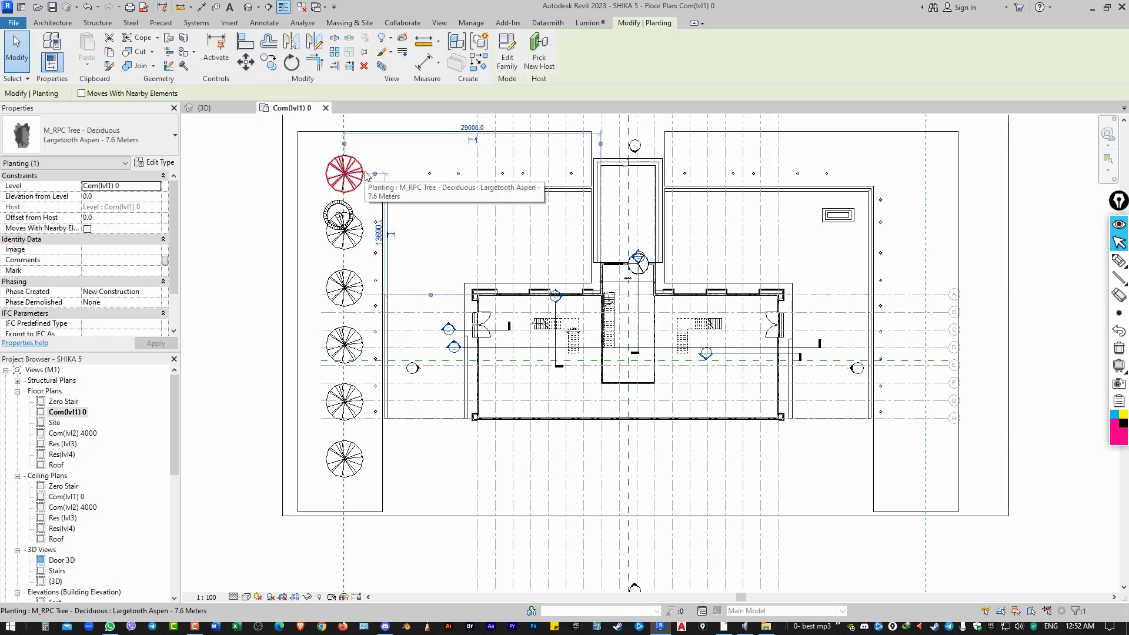
{"action": "right_click", "coordinate": [362, 172]}
{"action": "mouse_move", "coordinate": [410, 351]}
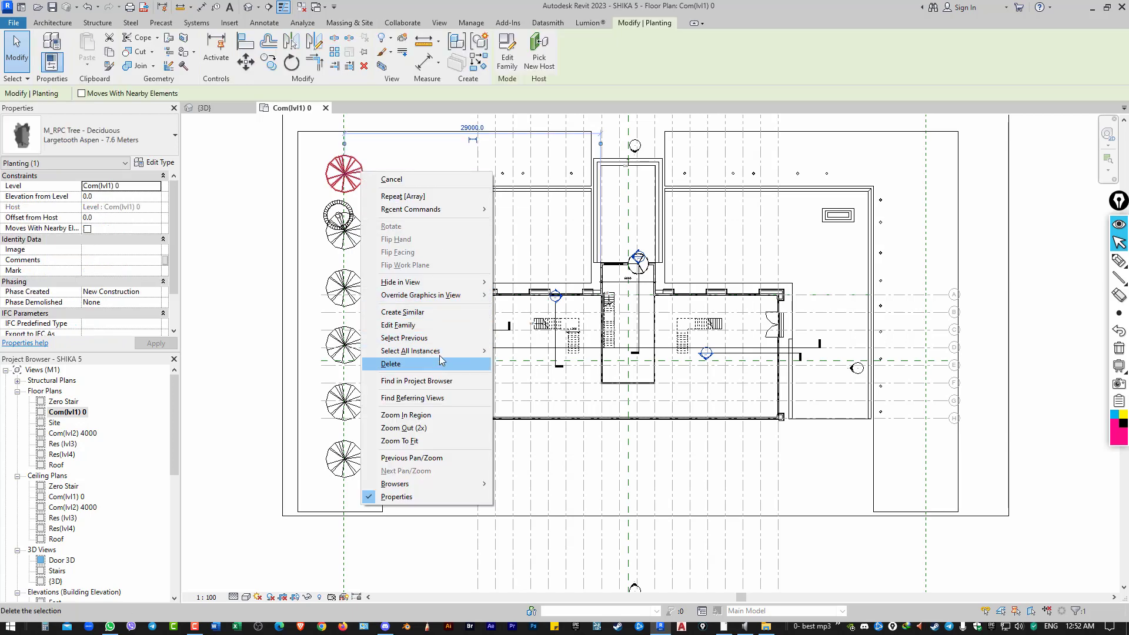
{"action": "left_click", "coordinate": [529, 352]}
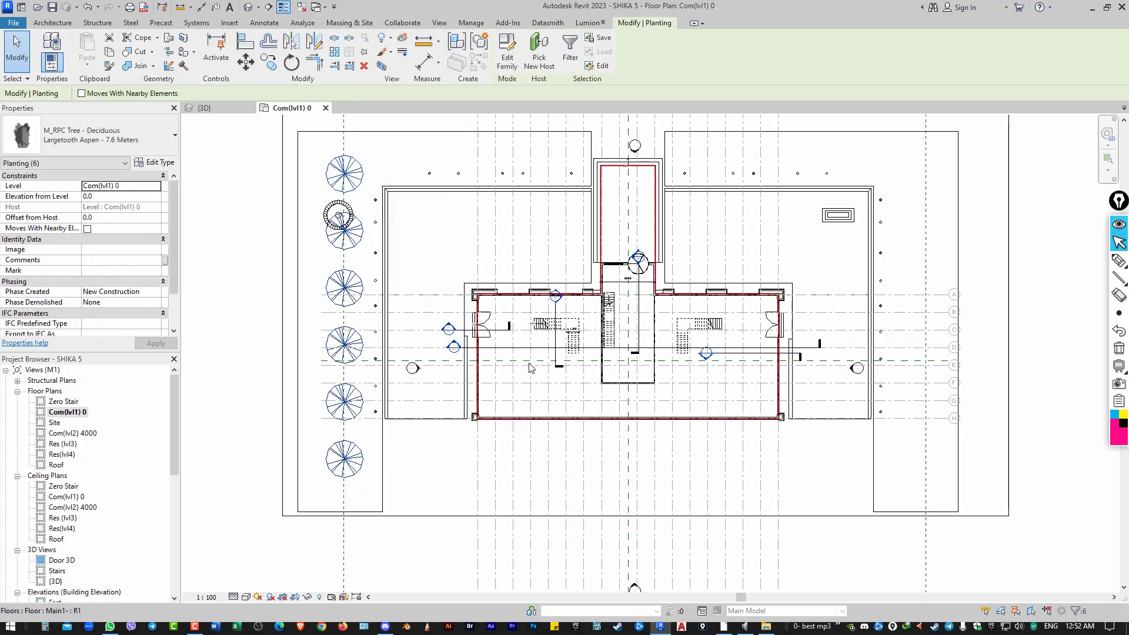
Mirror the six trees about the centre reference plane onto the right side
{"action": "key", "text": "m"}
{"action": "middle_click_drag", "start_coordinate": [630, 132], "coordinate": [578, 285]}
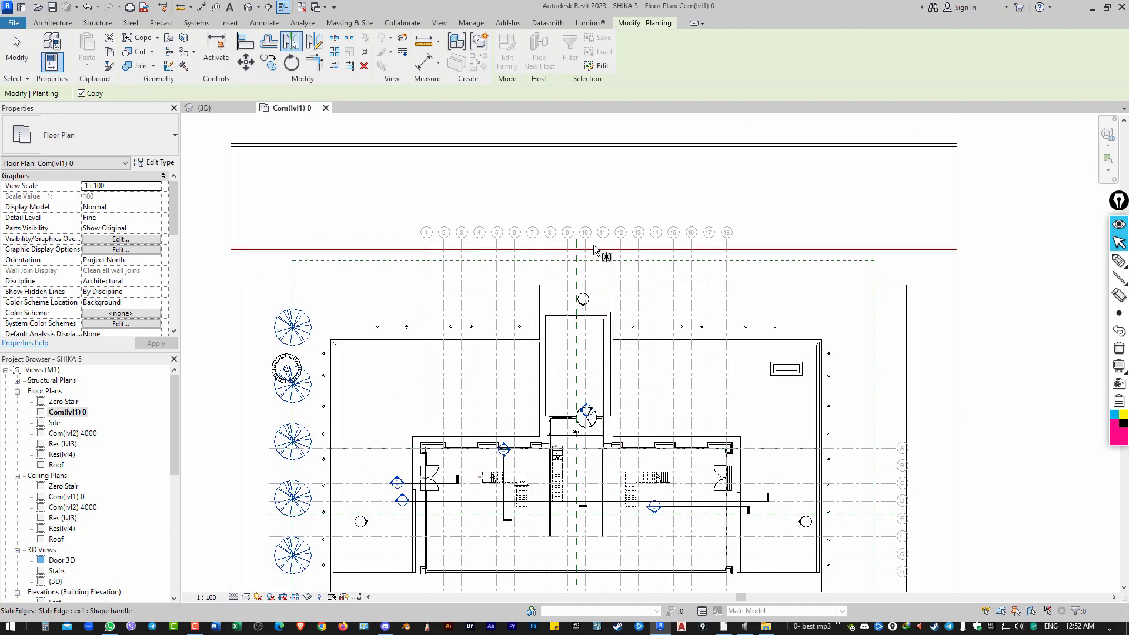
{"action": "left_click", "coordinate": [577, 283]}
{"action": "scroll", "coordinate": [577, 283], "scroll_direction": "down", "scroll_amount": 1}
{"action": "key", "text": "Escape"}
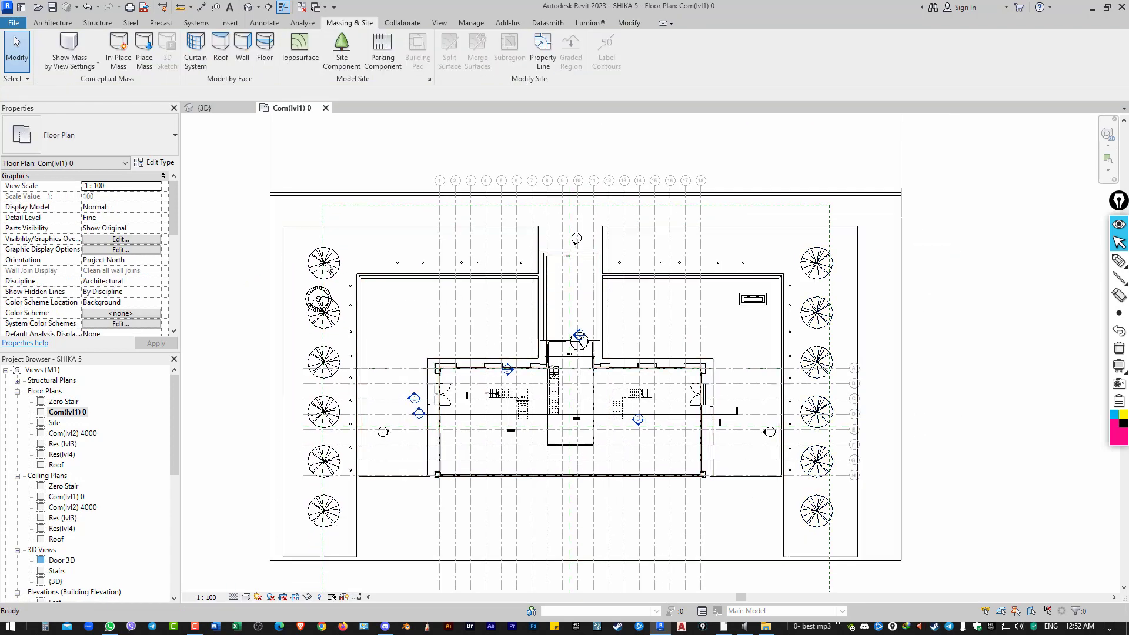
Add a new aspen tree near the top edge and mirror the two top trees across the centre plane
{"action": "left_click", "coordinate": [342, 265]}
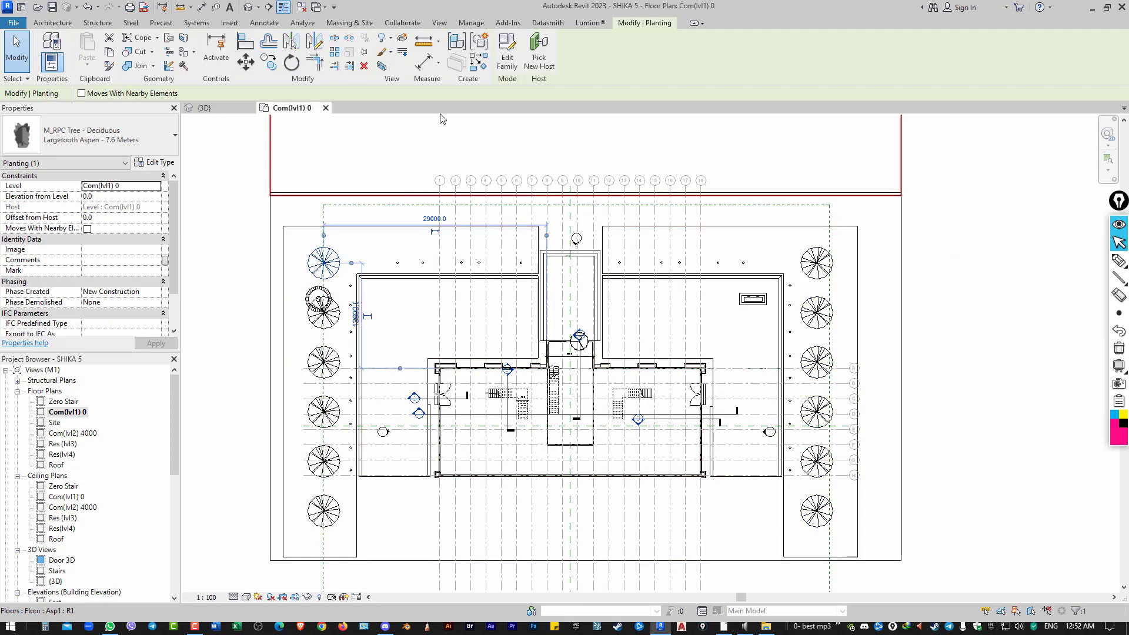
{"action": "left_click", "coordinate": [476, 69]}
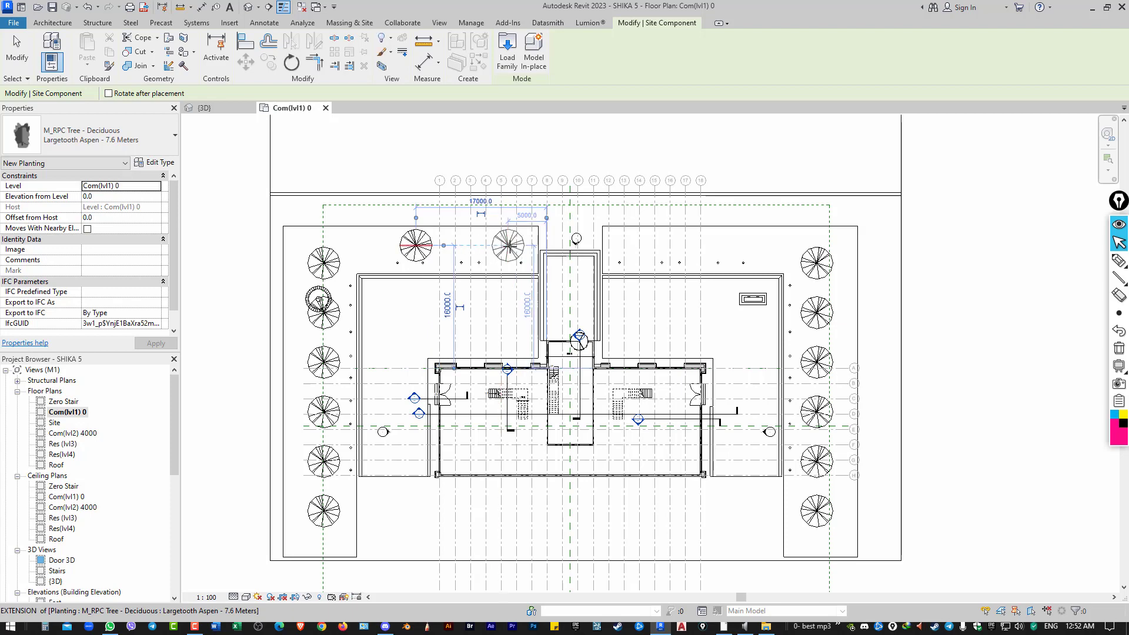
{"action": "left_click", "coordinate": [508, 246]}
{"action": "key", "text": "Escape"}
{"action": "left_click", "coordinate": [509, 245]}
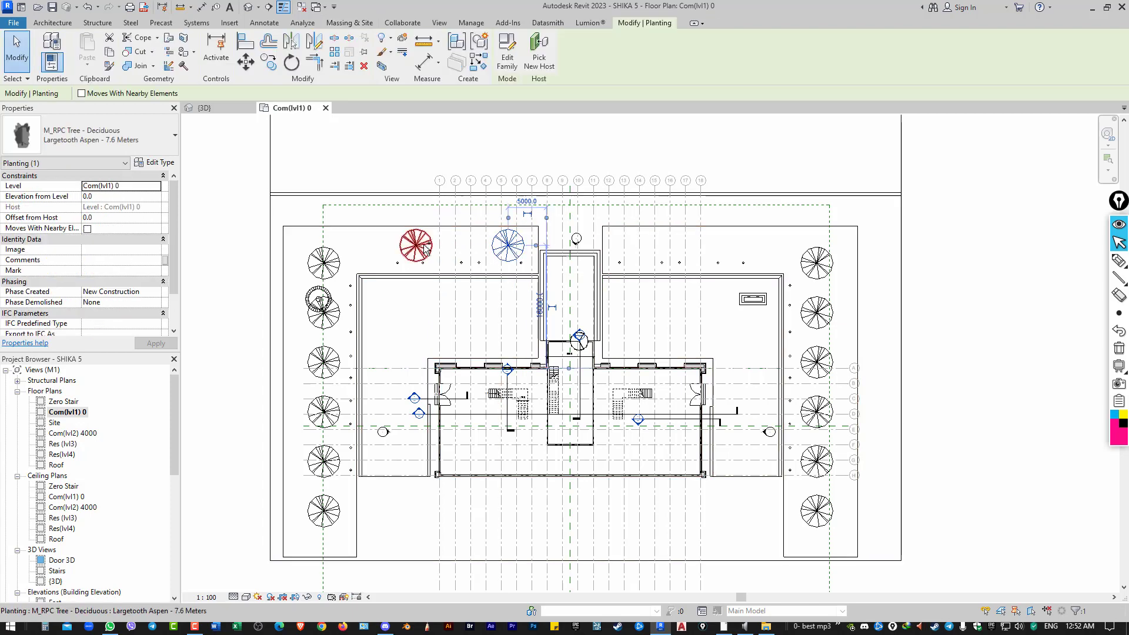
{"action": "key", "text": "m"}
{"action": "key", "text": "m"}
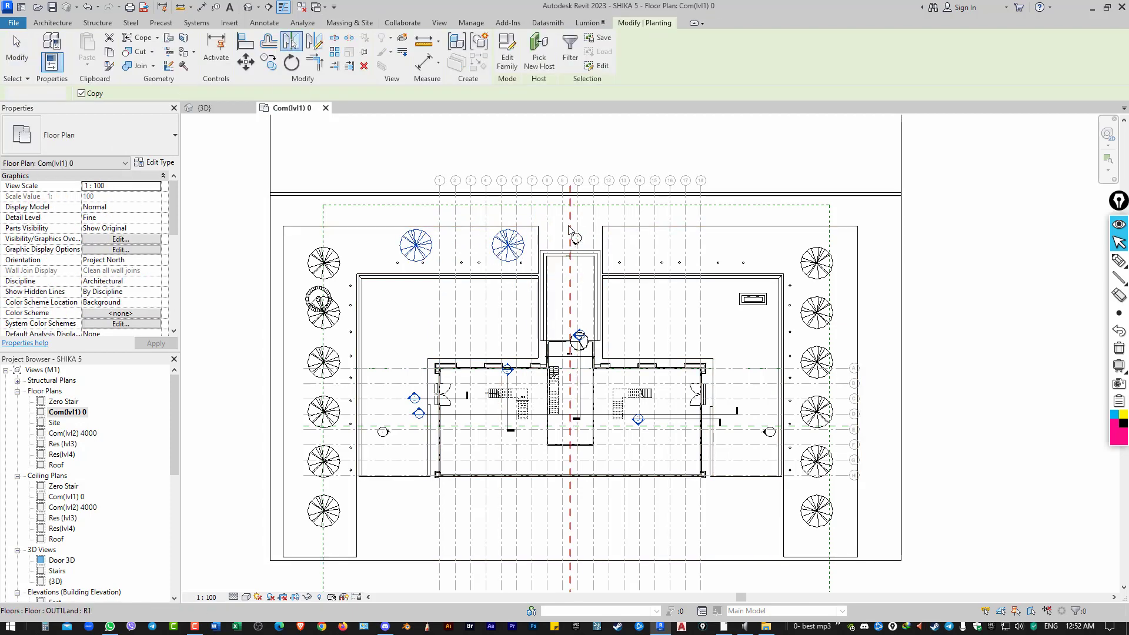
{"action": "left_click", "coordinate": [569, 230]}
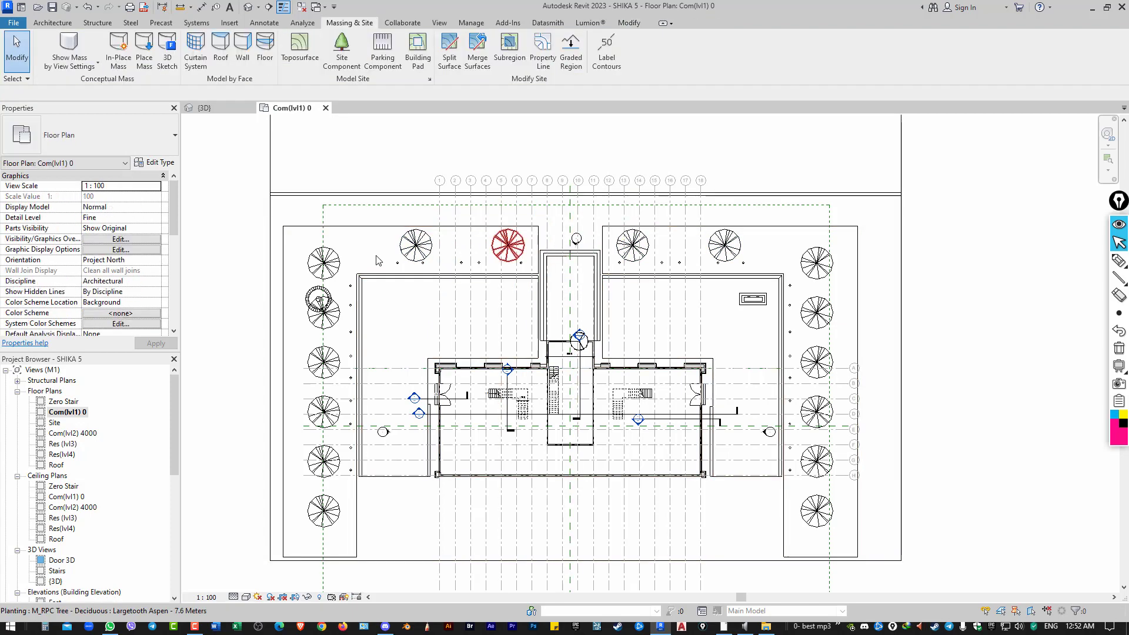
Filter a box selection to the left column's Planting only and move those trees up 1300
{"action": "left_click", "coordinate": [341, 265]}
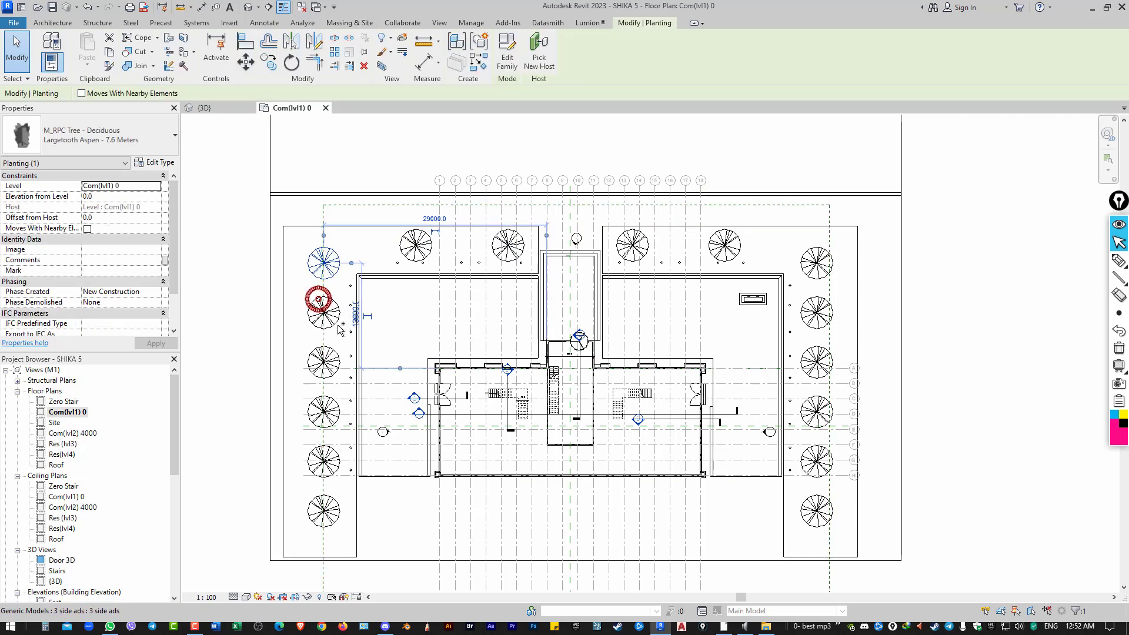
{"action": "left_click_drag", "start_coordinate": [230, 219], "coordinate": [345, 569]}
{"action": "left_click", "coordinate": [570, 53]}
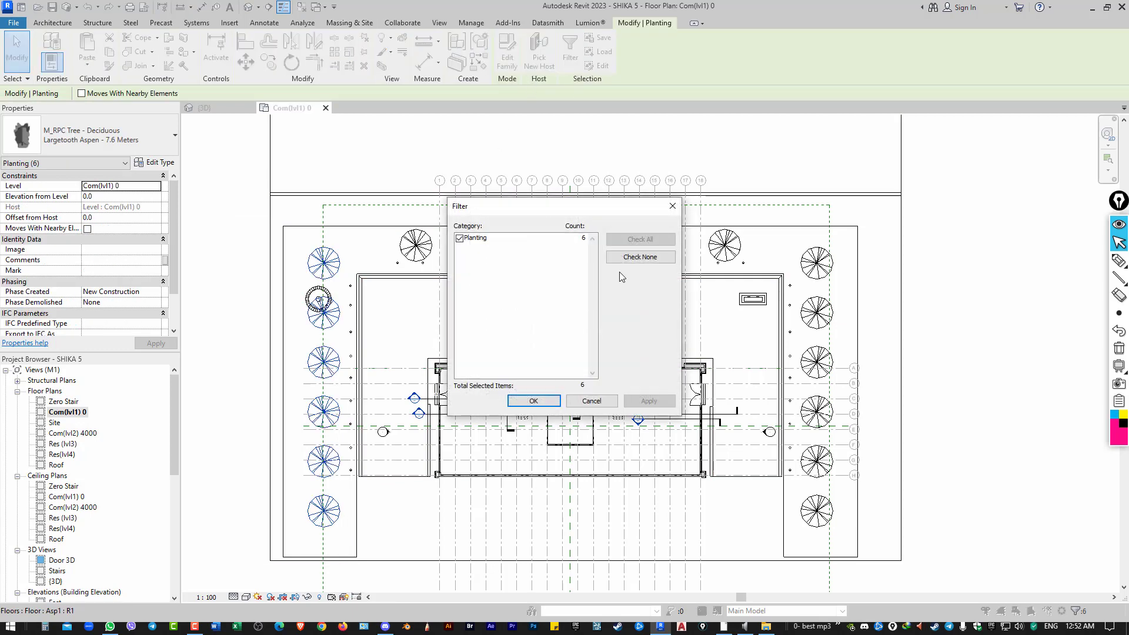
{"action": "left_click", "coordinate": [460, 239]}
{"action": "left_click", "coordinate": [534, 401]}
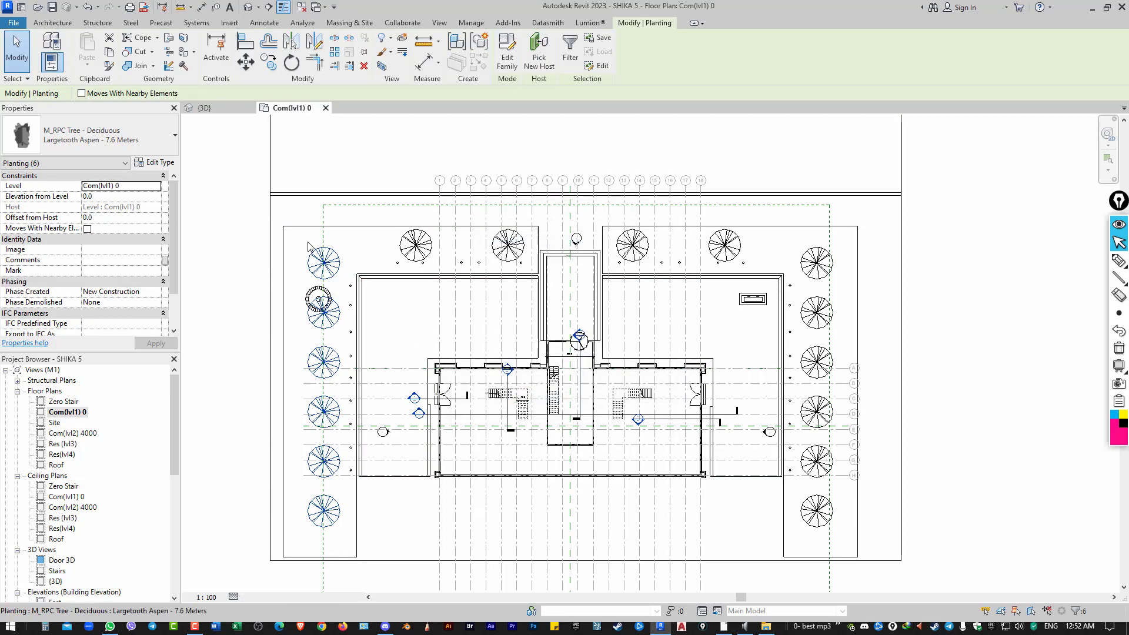
{"action": "scroll", "coordinate": [333, 244], "scroll_direction": "up", "scroll_amount": 3}
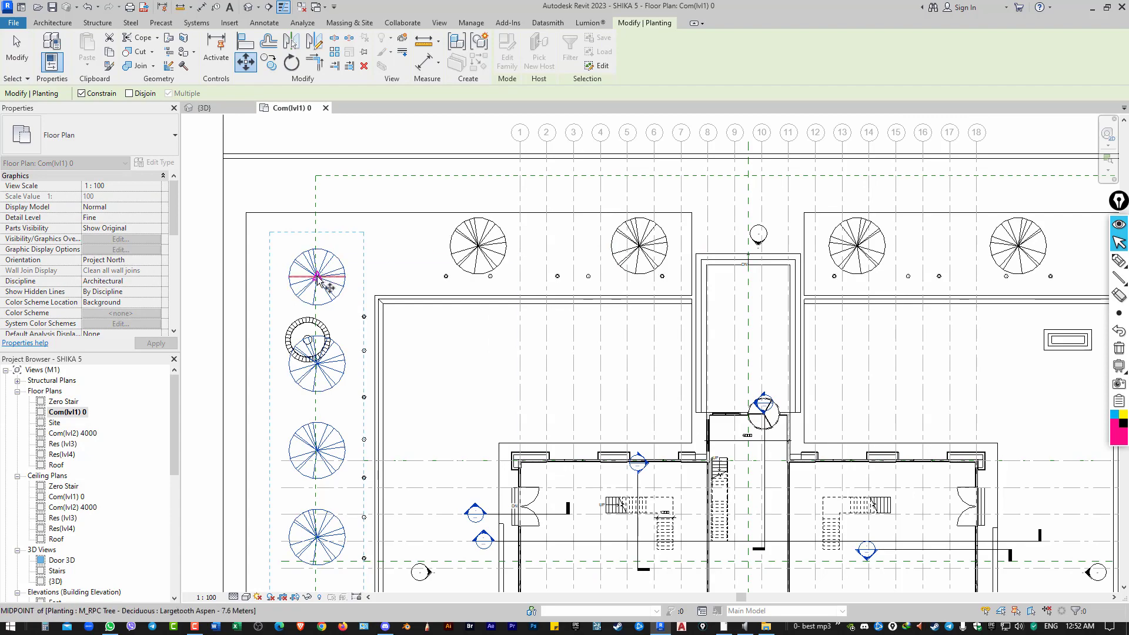
{"action": "left_click", "coordinate": [317, 277]}
{"action": "left_click", "coordinate": [318, 257]}
{"action": "scroll", "coordinate": [317, 257], "scroll_direction": "down", "scroll_amount": 1}
{"action": "scroll", "coordinate": [329, 262], "scroll_direction": "down", "scroll_amount": 3}
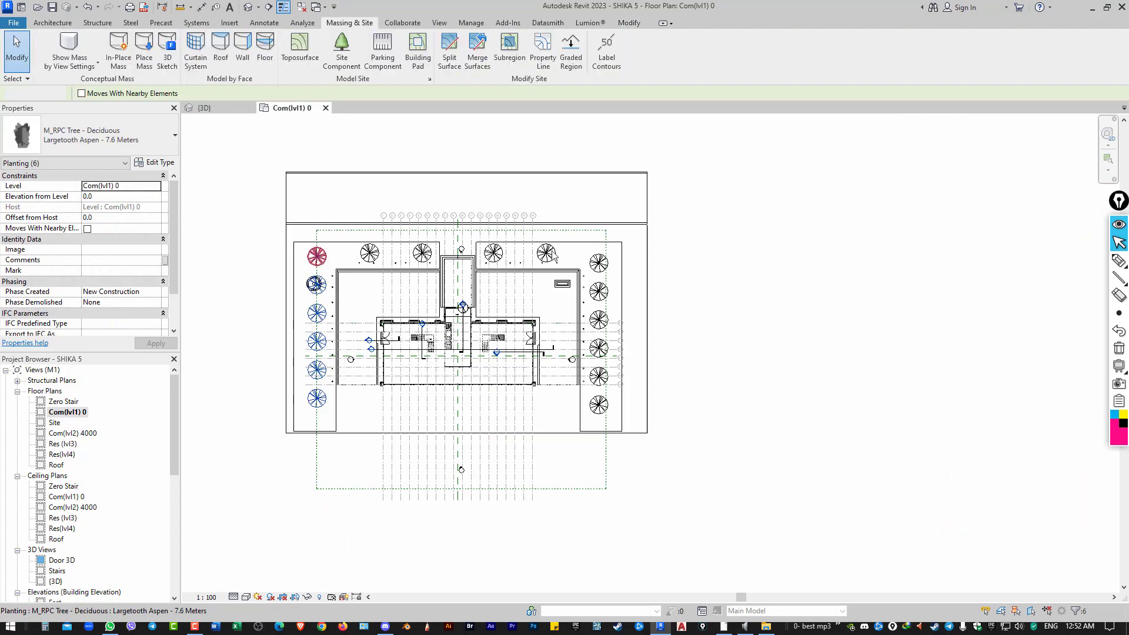
{"action": "key", "text": "Escape"}
Select the tree overlapping the round fixture and switch to the 3D view
{"action": "scroll", "coordinate": [368, 288], "scroll_direction": "up", "scroll_amount": 3}
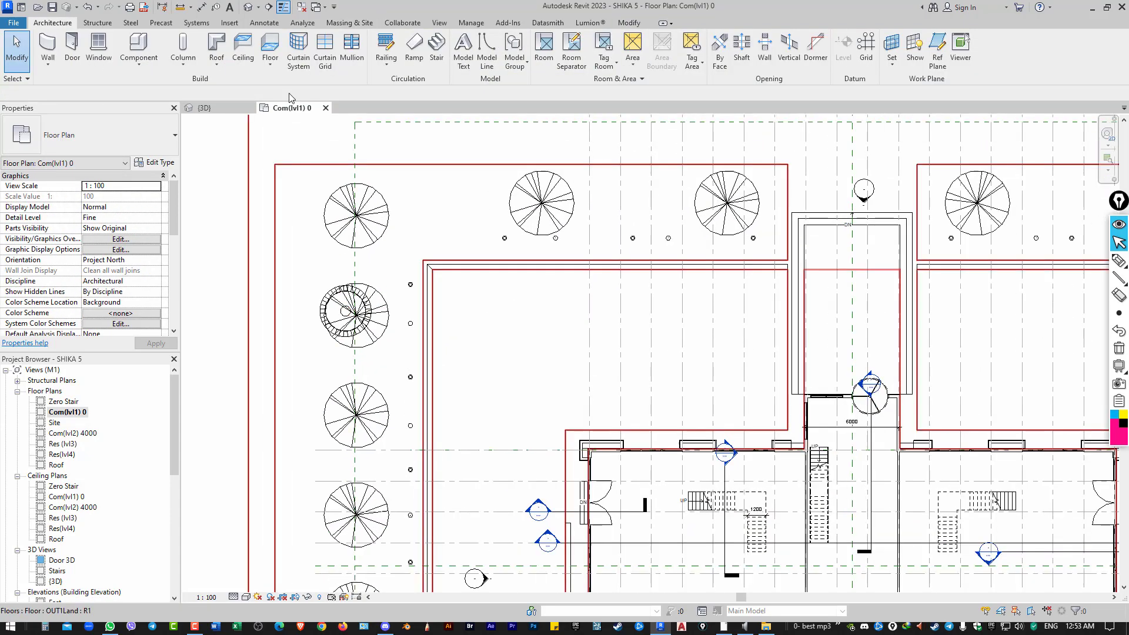
{"action": "left_click", "coordinate": [376, 312]}
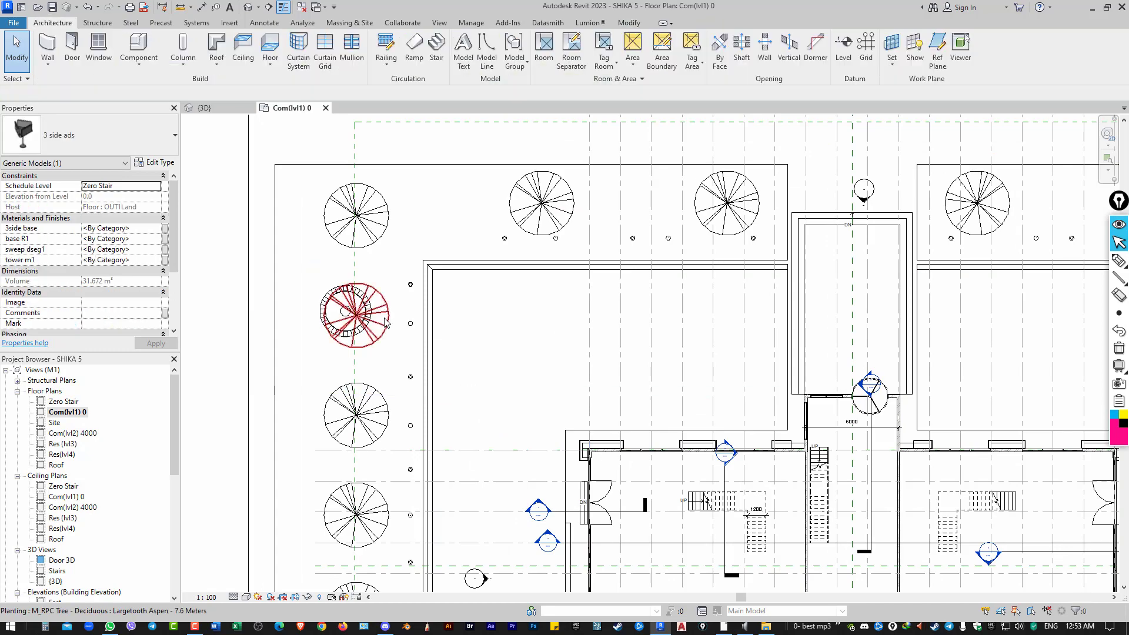
{"action": "left_click", "coordinate": [248, 7]}
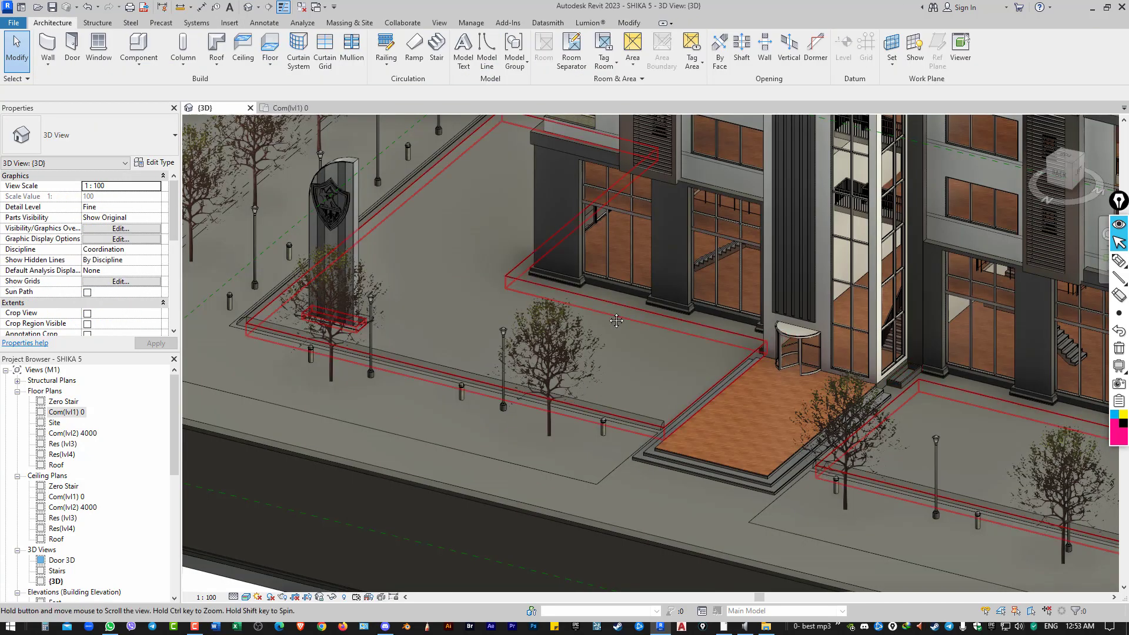
Orbit the 3D view behind the billboard, to the back and left side, then reopen Com(lvl1) 0
{"action": "scroll", "coordinate": [668, 334], "scroll_direction": "down", "scroll_amount": 5}
{"action": "scroll", "coordinate": [672, 354], "scroll_direction": "up", "scroll_amount": 5}
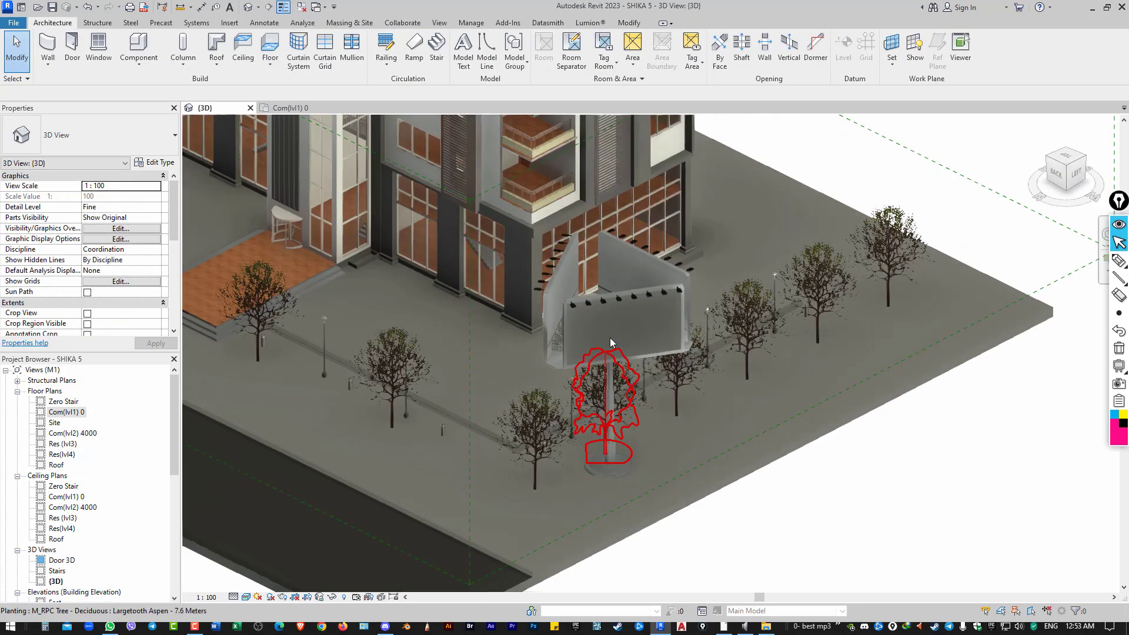
{"action": "middle_click_drag", "start_coordinate": [650, 377], "coordinate": [661, 398], "text": "shift"}
{"action": "scroll", "coordinate": [589, 352], "scroll_direction": "down", "scroll_amount": 5}
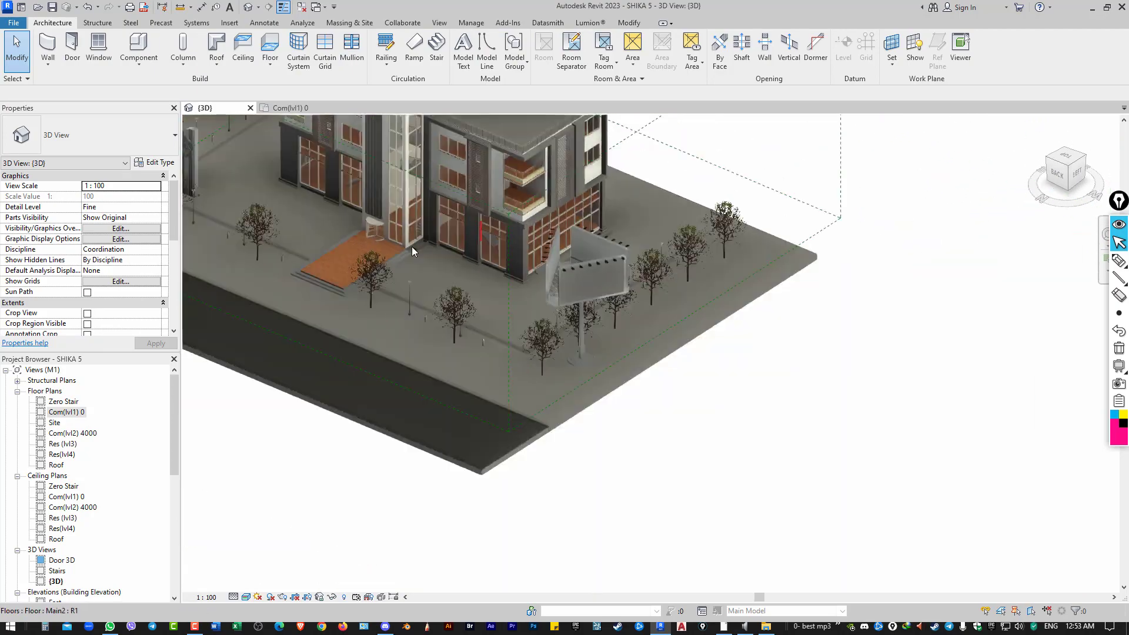
{"action": "middle_click_drag", "start_coordinate": [412, 246], "coordinate": [544, 345], "text": "shift"}
{"action": "scroll", "coordinate": [439, 318], "scroll_direction": "up", "scroll_amount": 3}
{"action": "mouse_move", "coordinate": [439, 317]}
{"action": "middle_mouse_down", "text": "shift"}
{"action": "mouse_move", "coordinate": [639, 332]}
{"action": "mouse_move", "coordinate": [958, 378]}
{"action": "middle_mouse_up", "text": "shift"}
{"action": "scroll", "coordinate": [640, 331], "scroll_direction": "down", "scroll_amount": 3}
{"action": "mouse_move", "coordinate": [980, 430]}
{"action": "middle_mouse_down", "text": "shift"}
{"action": "mouse_move", "coordinate": [765, 412]}
{"action": "mouse_move", "coordinate": [647, 383]}
{"action": "mouse_move", "coordinate": [518, 451]}
{"action": "mouse_move", "coordinate": [739, 340]}
{"action": "mouse_move", "coordinate": [647, 376]}
{"action": "mouse_move", "coordinate": [529, 305]}
{"action": "middle_mouse_up", "text": "shift"}
{"action": "scroll", "coordinate": [647, 353], "scroll_direction": "up", "scroll_amount": 4}
{"action": "scroll", "coordinate": [517, 452], "scroll_direction": "down", "scroll_amount": 3}
{"action": "left_click", "coordinate": [292, 108]}
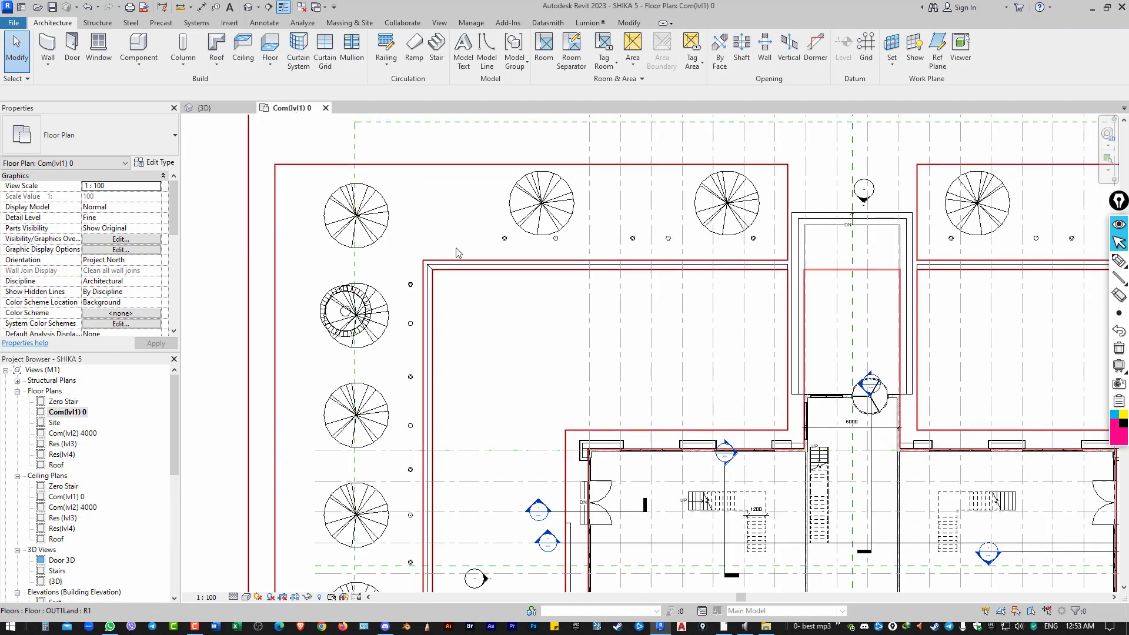
Preview the Bollard, Street Light - Standard and Wall Pack Light - Exterior families in Lighting > Architectural > External
{"action": "scroll", "coordinate": [447, 247], "scroll_direction": "down", "scroll_amount": 3}
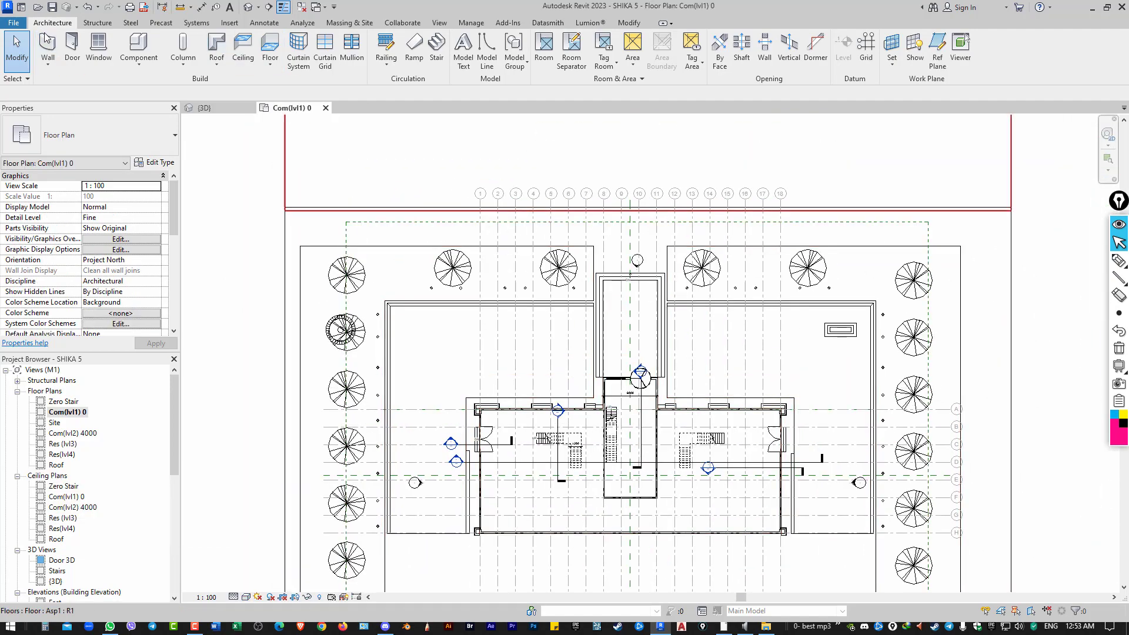
{"action": "left_click", "coordinate": [141, 47]}
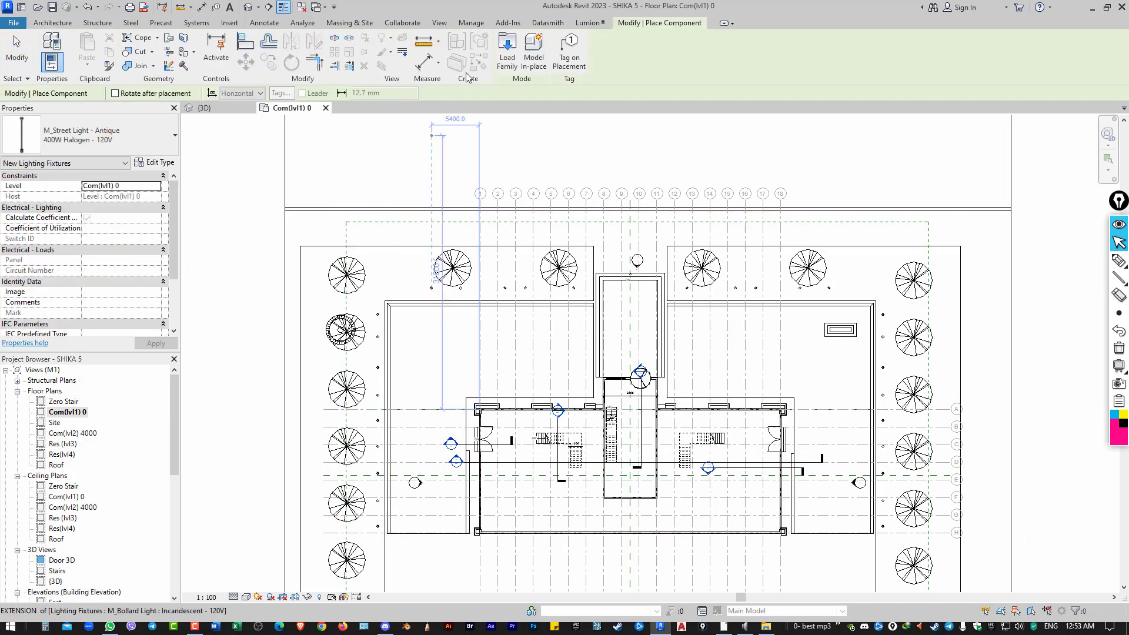
{"action": "left_click", "coordinate": [501, 45]}
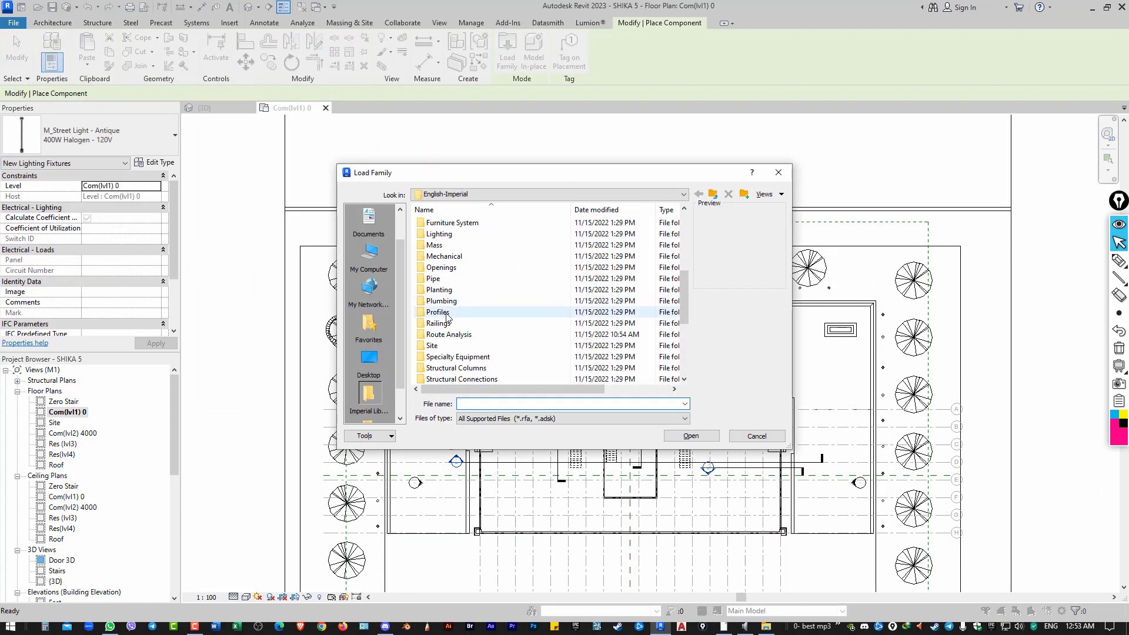
{"action": "double_click", "coordinate": [438, 235]}
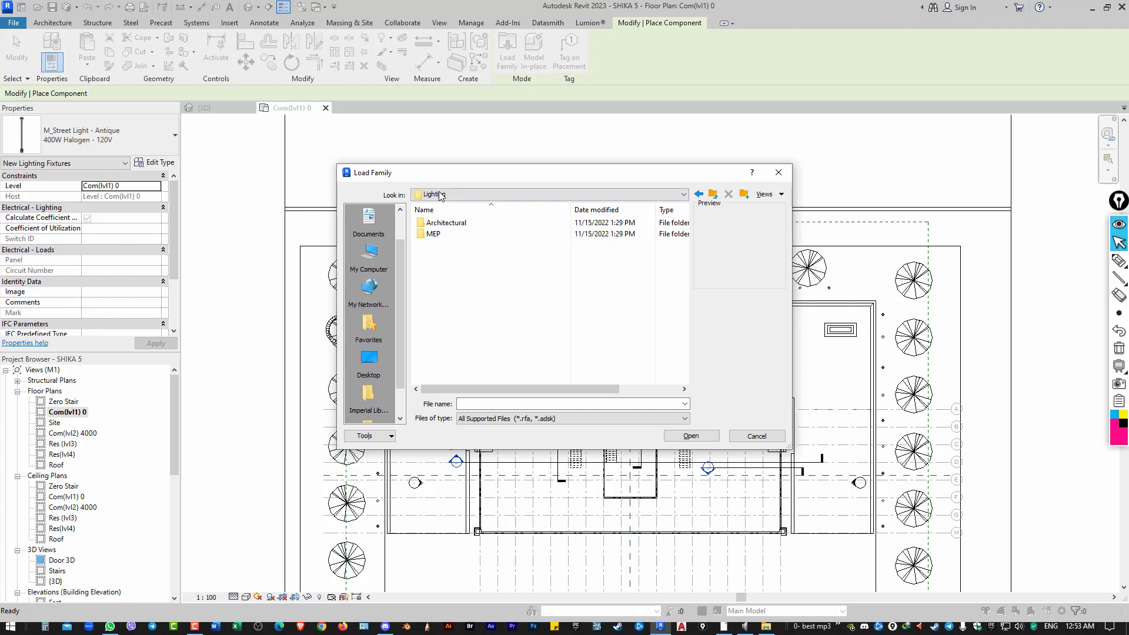
{"action": "double_click", "coordinate": [448, 226]}
{"action": "double_click", "coordinate": [440, 223]}
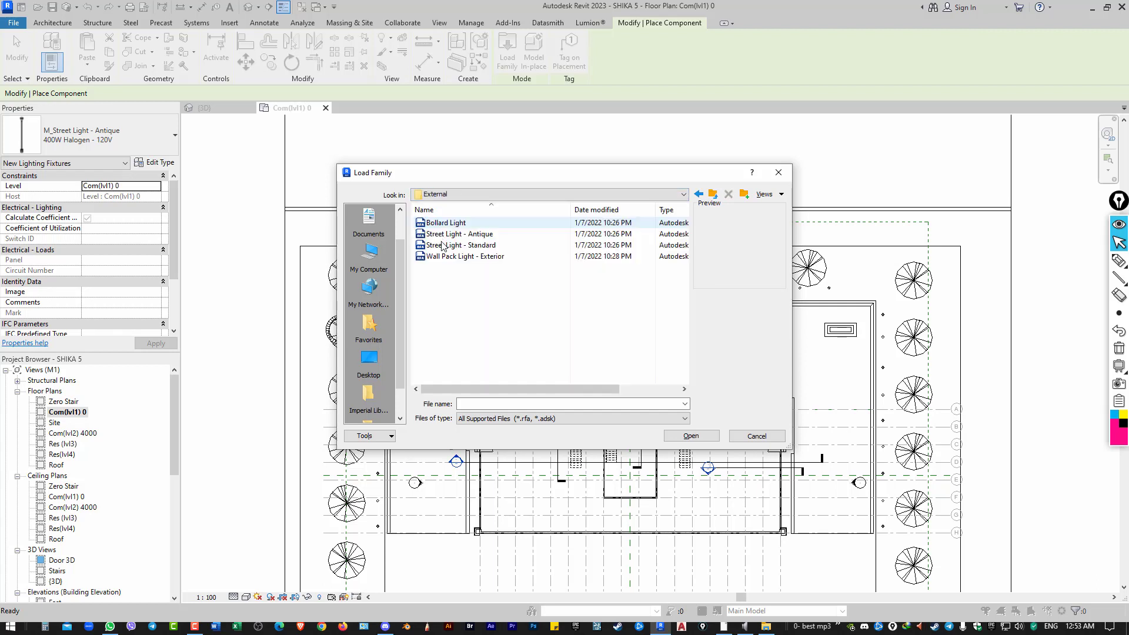
{"action": "left_click", "coordinate": [447, 226]}
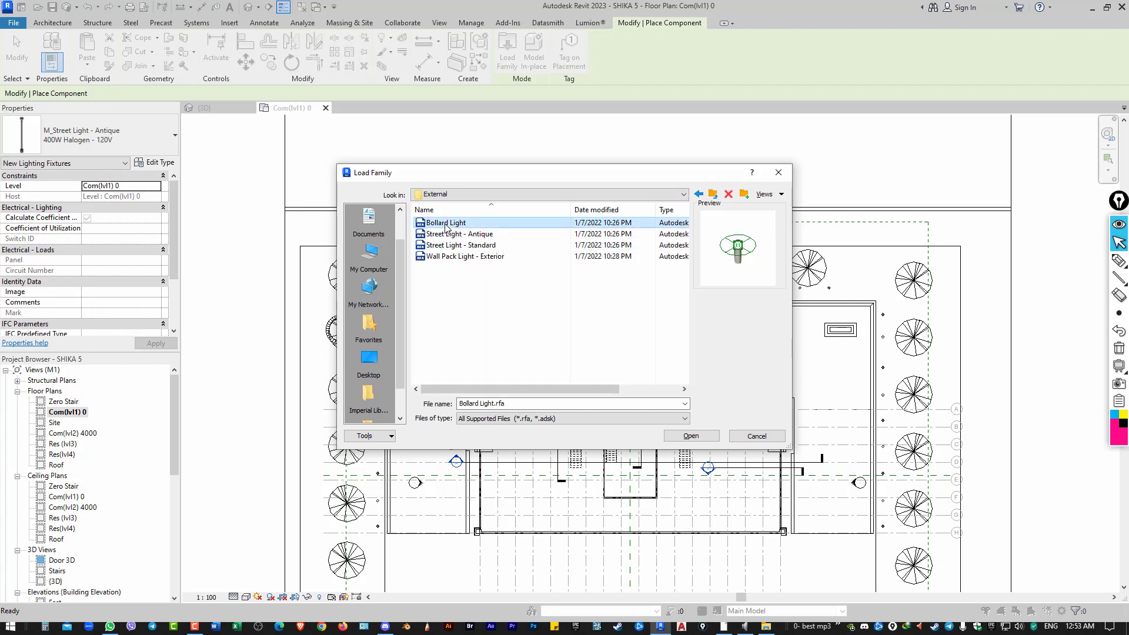
{"action": "left_click", "coordinate": [446, 246]}
{"action": "left_click", "coordinate": [465, 257]}
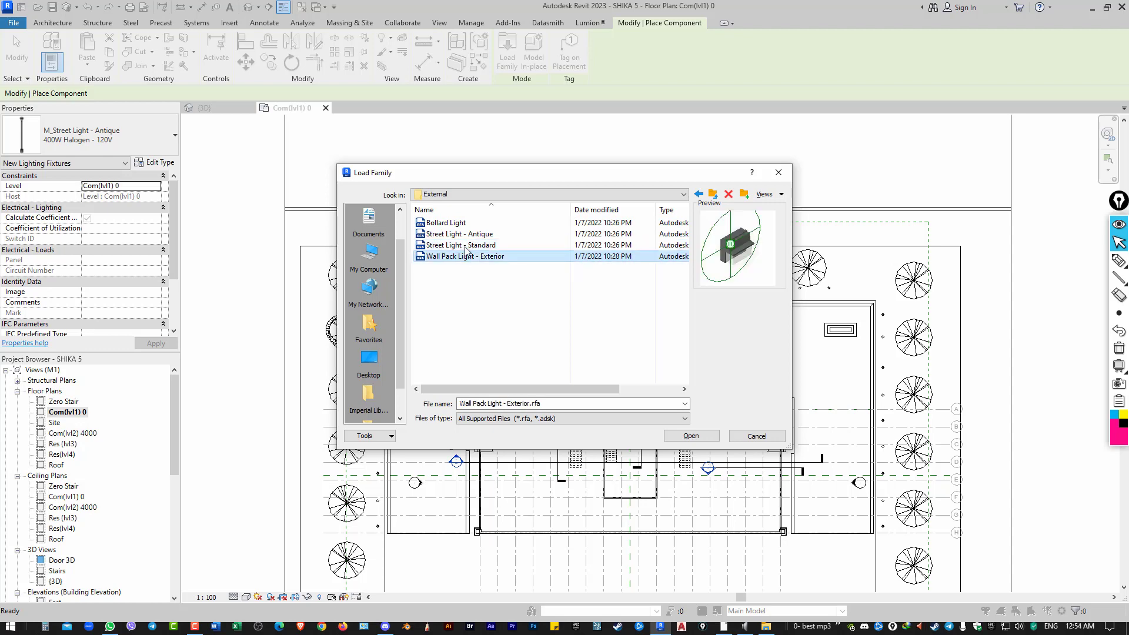
{"action": "left_click", "coordinate": [756, 436]}
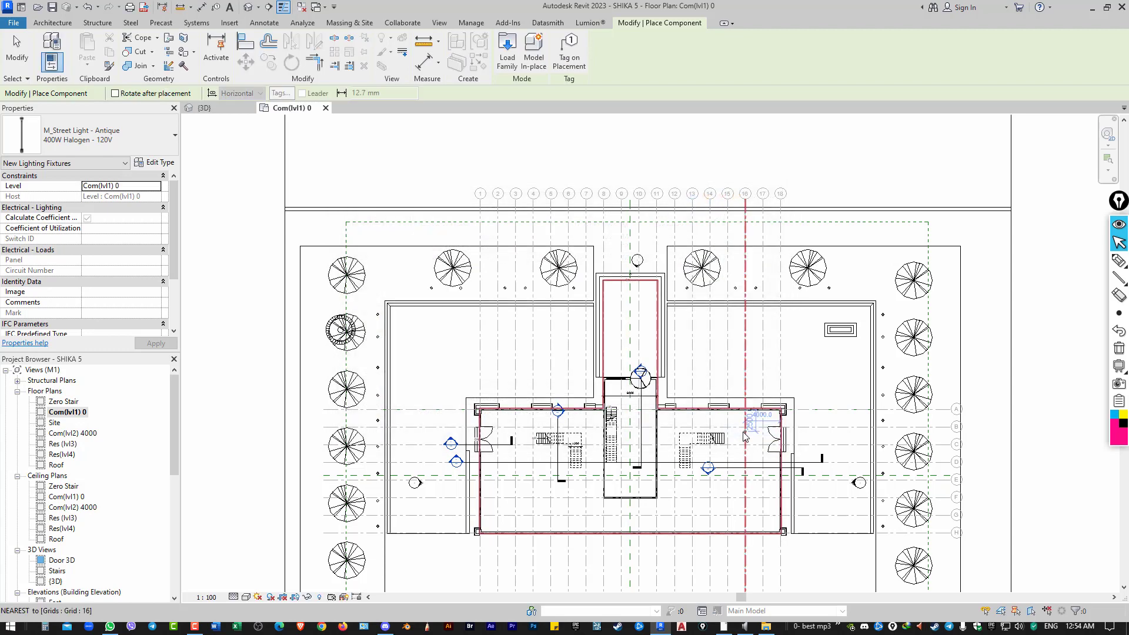
{"action": "key", "text": "Escape"}
{"action": "key", "text": "ctrl+Tab"}
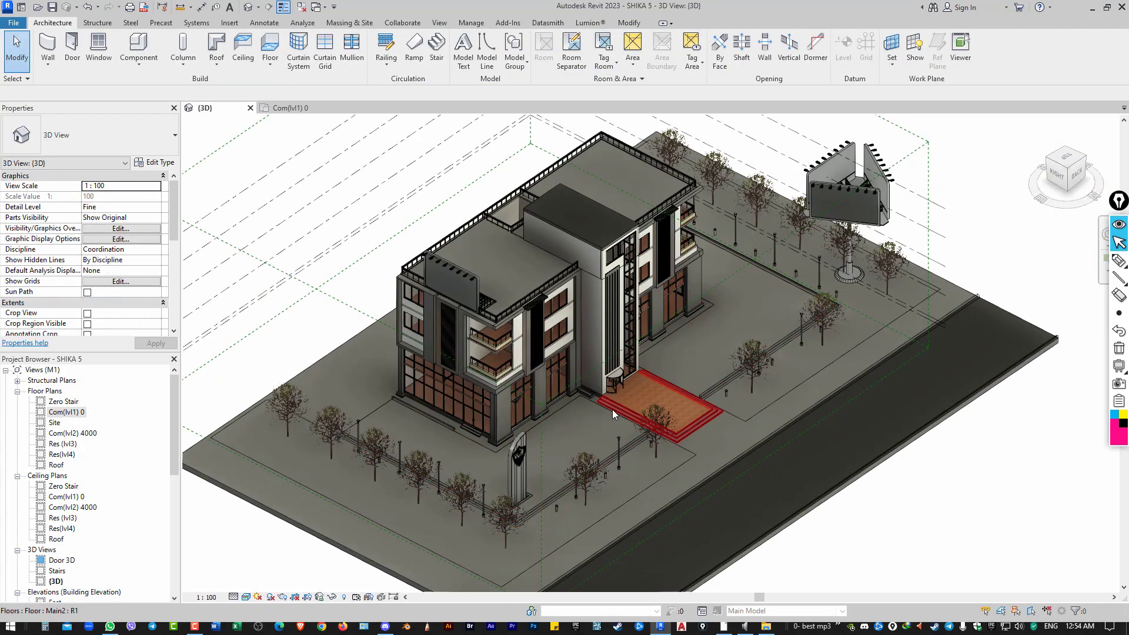
{"action": "middle_click_drag", "start_coordinate": [628, 387], "coordinate": [895, 429], "text": "shift"}
{"action": "scroll", "coordinate": [895, 430], "scroll_direction": "up", "scroll_amount": 5}
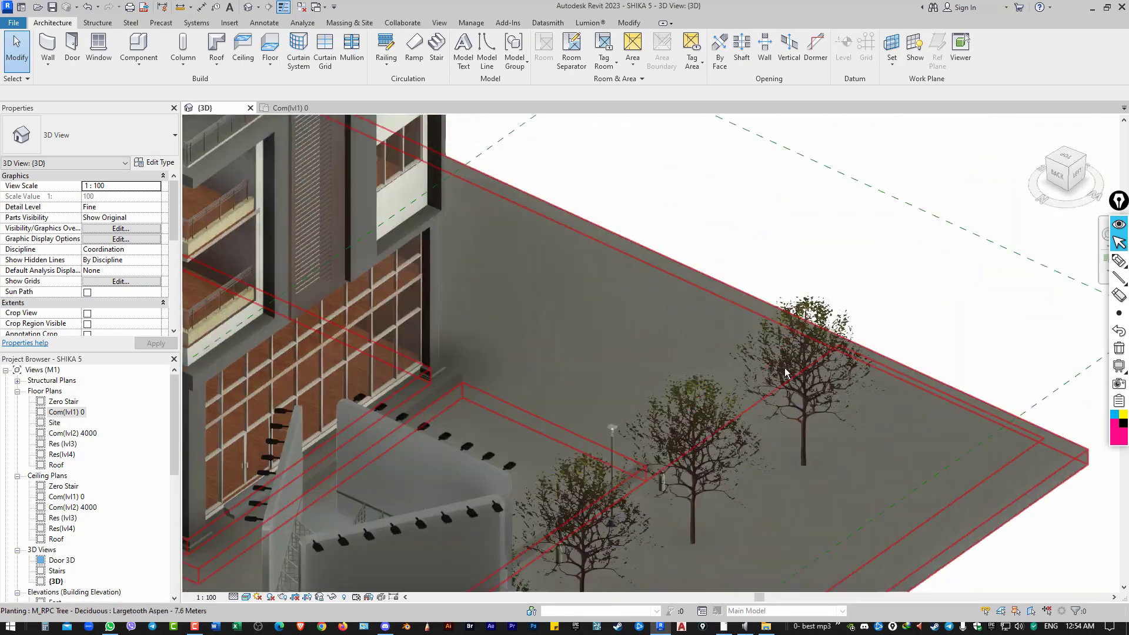
{"action": "scroll", "coordinate": [710, 353], "scroll_direction": "up", "scroll_amount": 3}
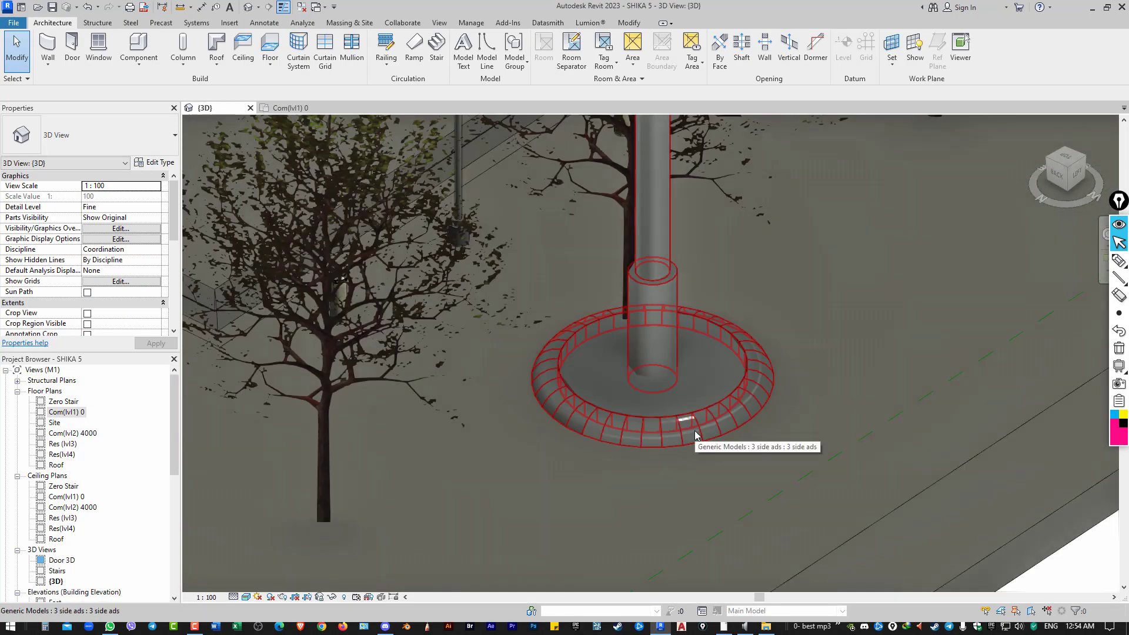
{"action": "scroll", "coordinate": [674, 280], "scroll_direction": "down", "scroll_amount": 5}
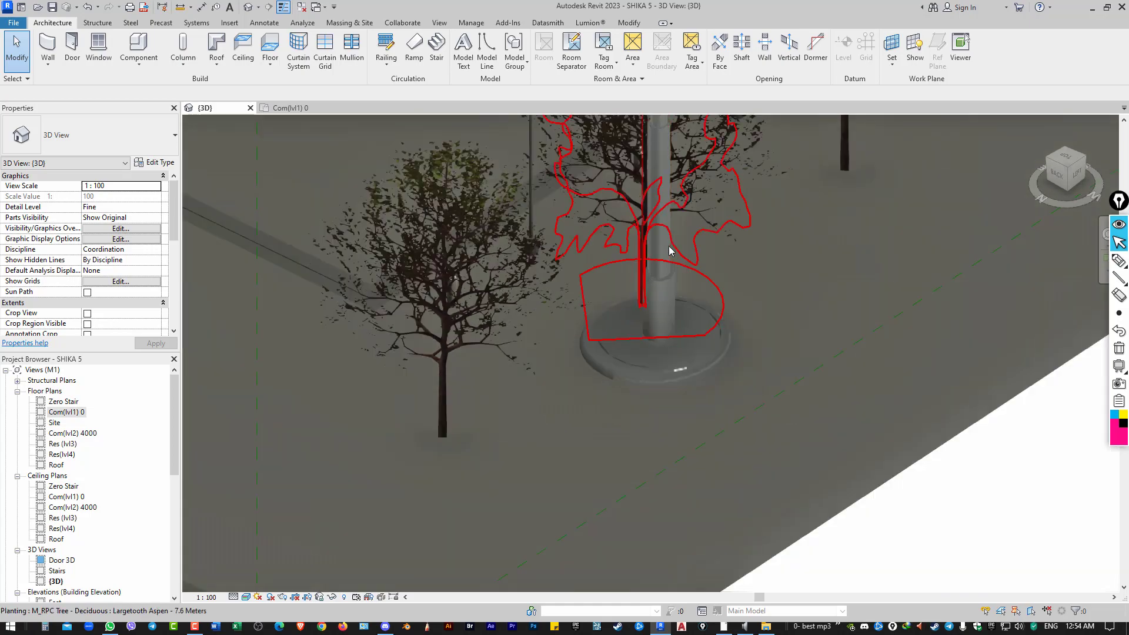
{"action": "scroll", "coordinate": [642, 362], "scroll_direction": "up", "scroll_amount": 4}
{"action": "scroll", "coordinate": [464, 259], "scroll_direction": "down", "scroll_amount": 2}
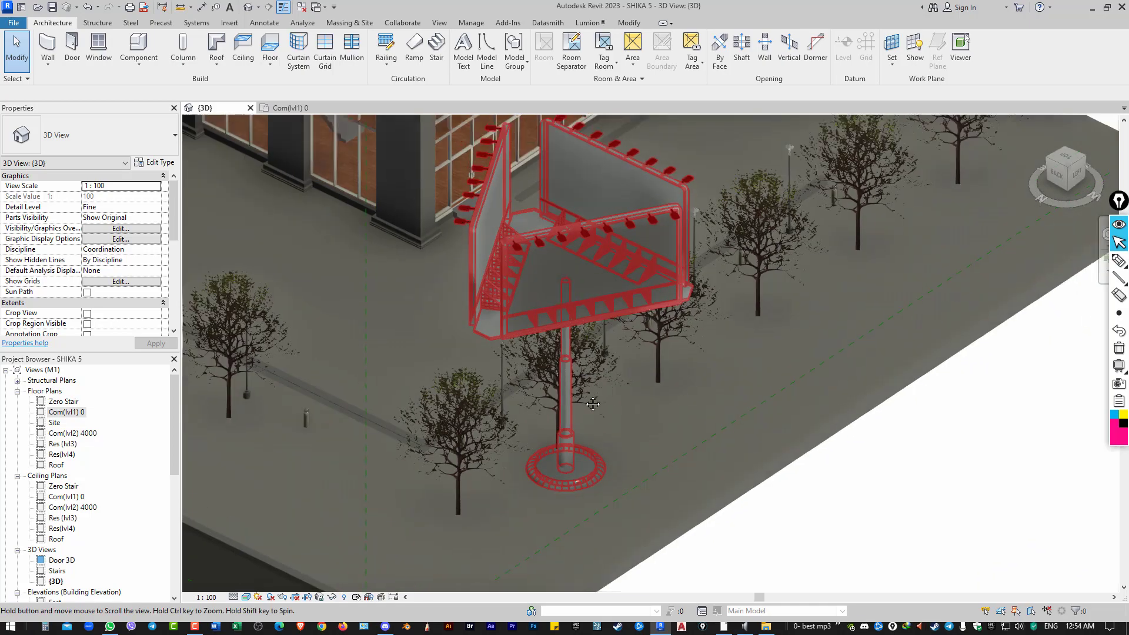
{"action": "scroll", "coordinate": [598, 427], "scroll_direction": "down", "scroll_amount": 3}
{"action": "scroll", "coordinate": [598, 427], "scroll_direction": "down", "scroll_amount": 2}
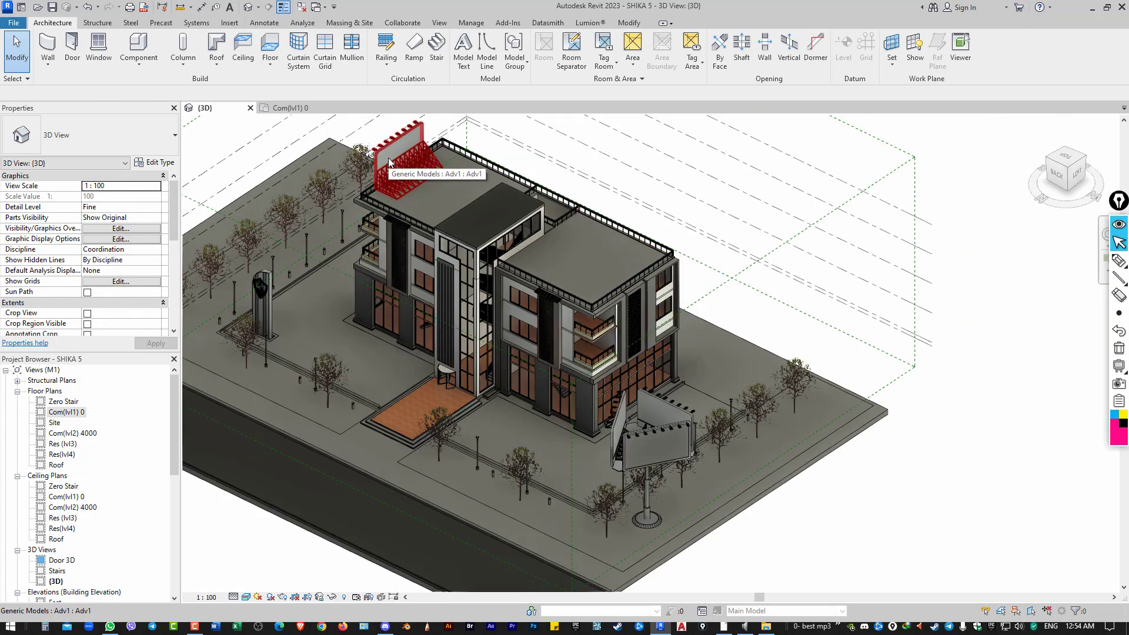
Create a family from the English Metric Generic Model floor based template and open its Left elevation
{"action": "left_click", "coordinate": [14, 24]}
{"action": "mouse_move", "coordinate": [38, 68]}
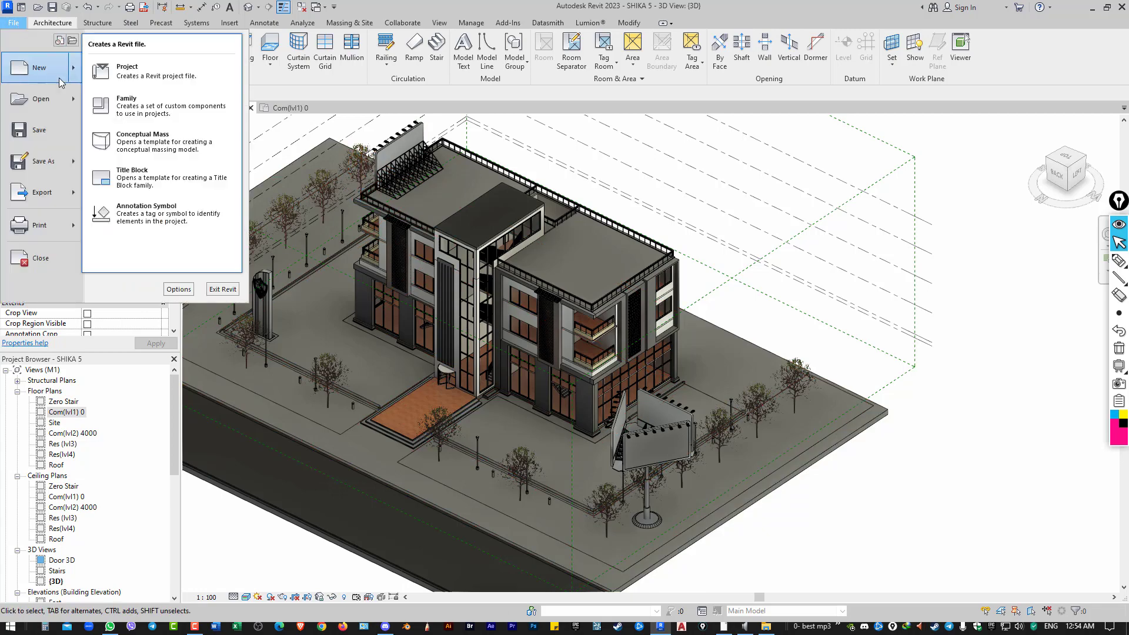
{"action": "left_click", "coordinate": [146, 97]}
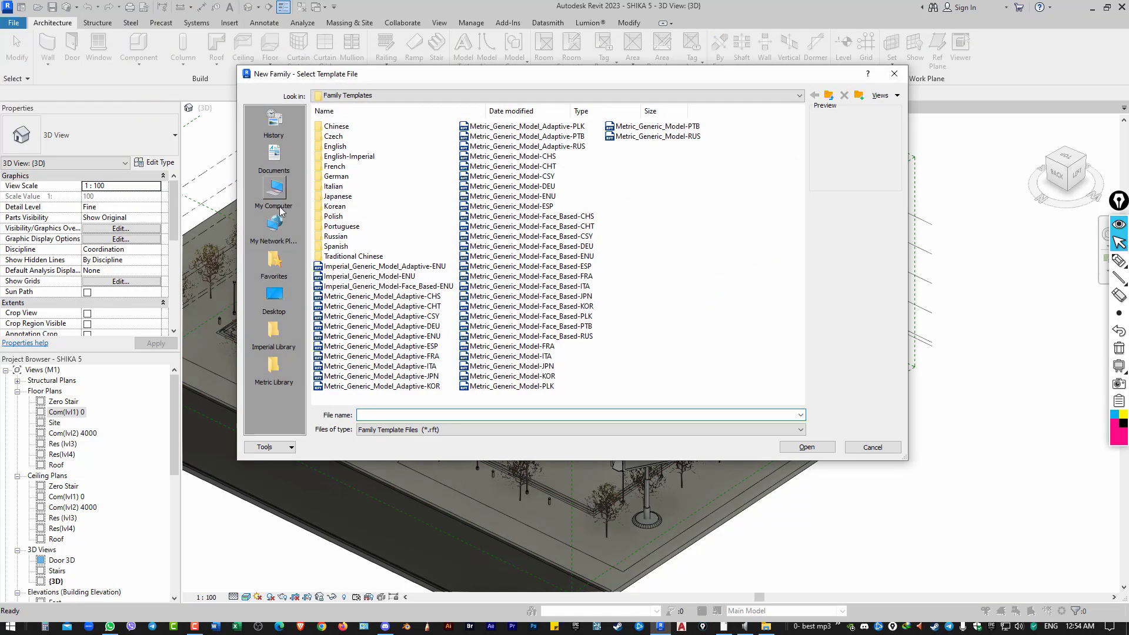
{"action": "double_click", "coordinate": [341, 152]}
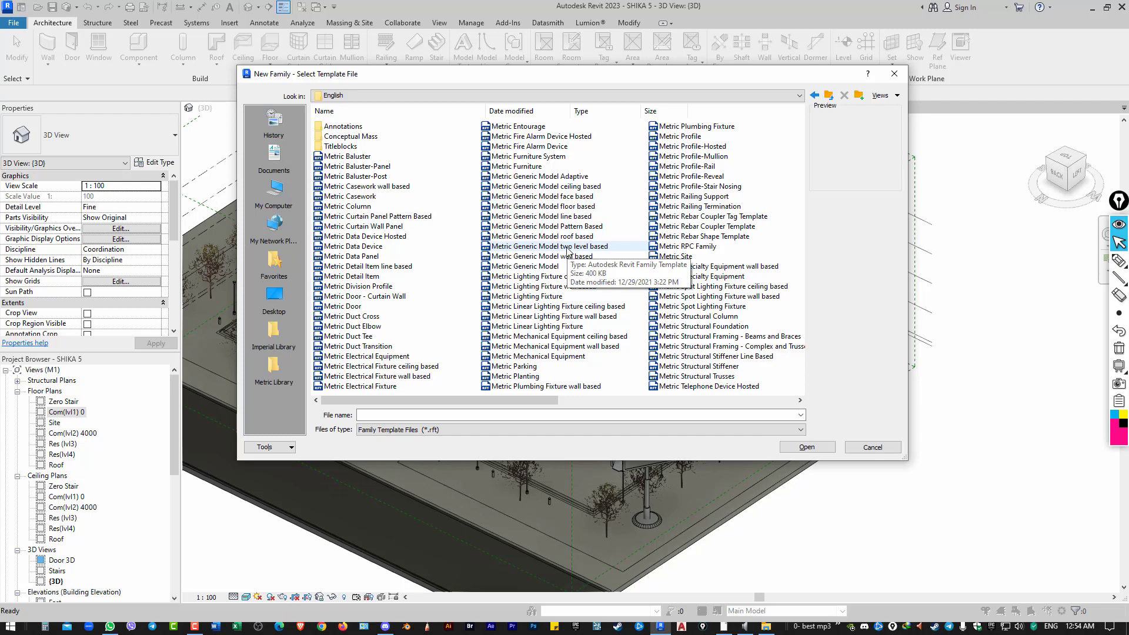
{"action": "double_click", "coordinate": [542, 206]}
{"action": "double_click", "coordinate": [44, 476]}
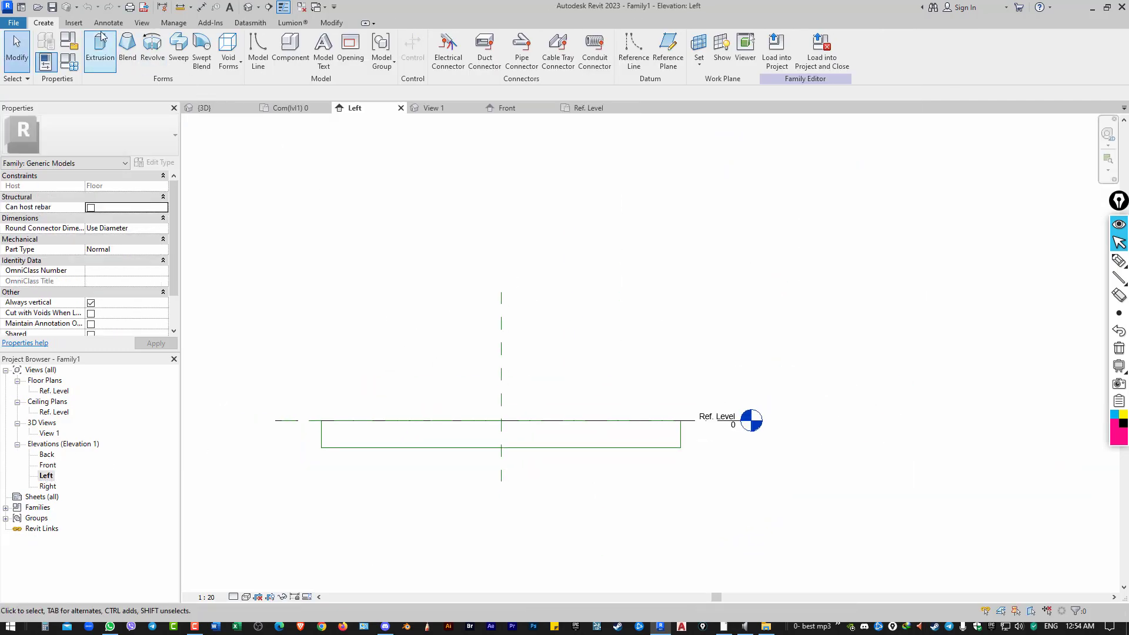
Revolve a stepped pole profile around an axis on the centre plane and finish the revolve
{"action": "left_click", "coordinate": [154, 52]}
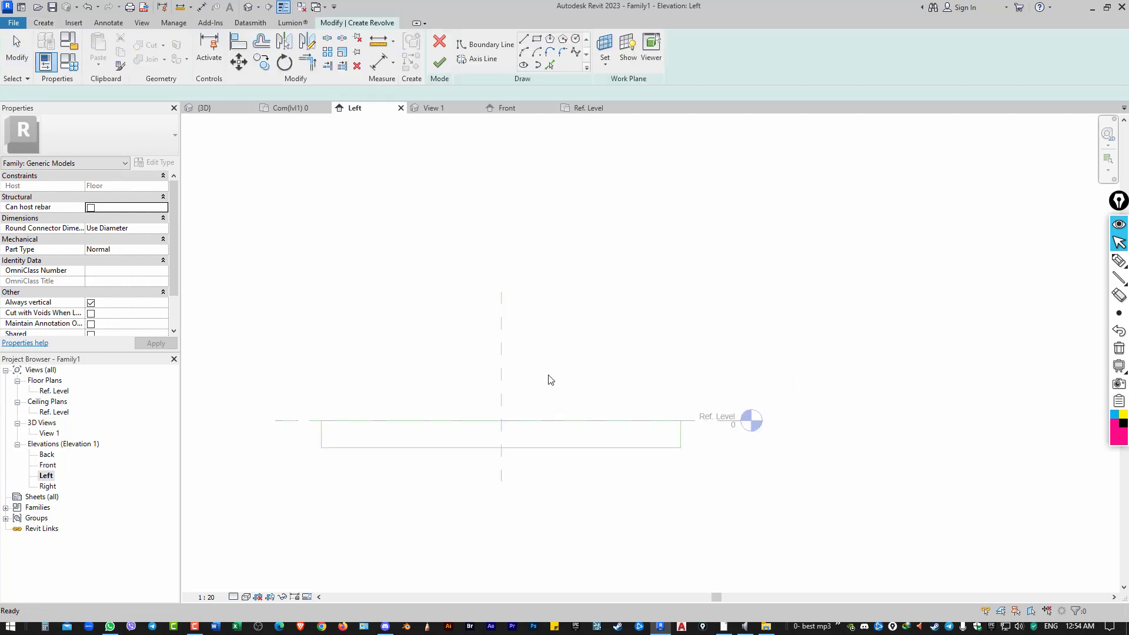
{"action": "left_click", "coordinate": [499, 305]}
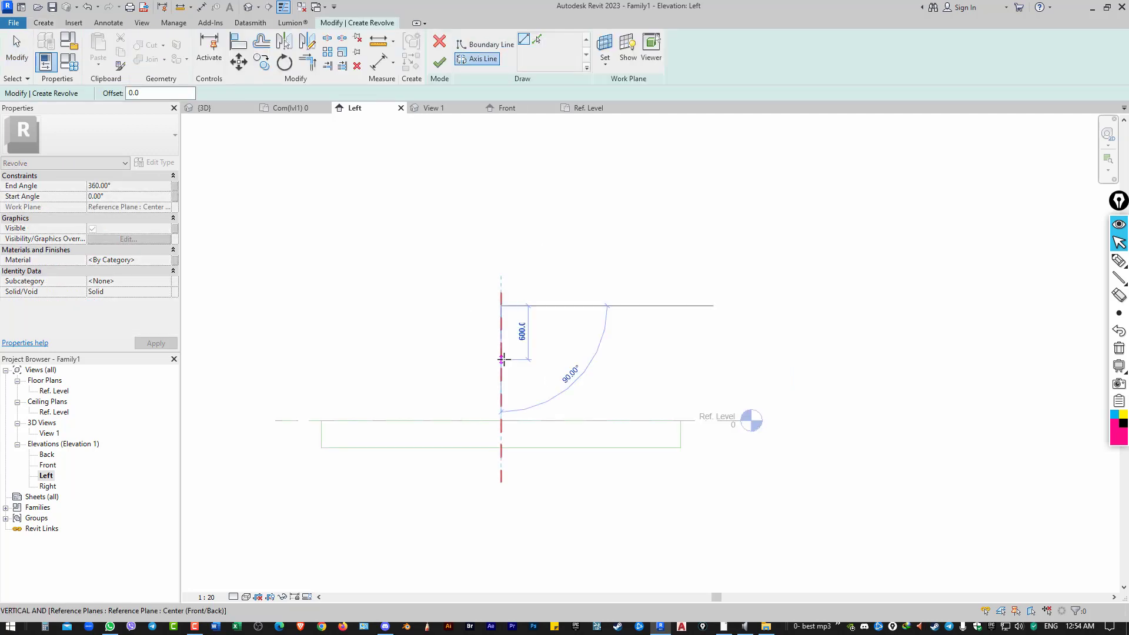
{"action": "key", "text": "Escape"}
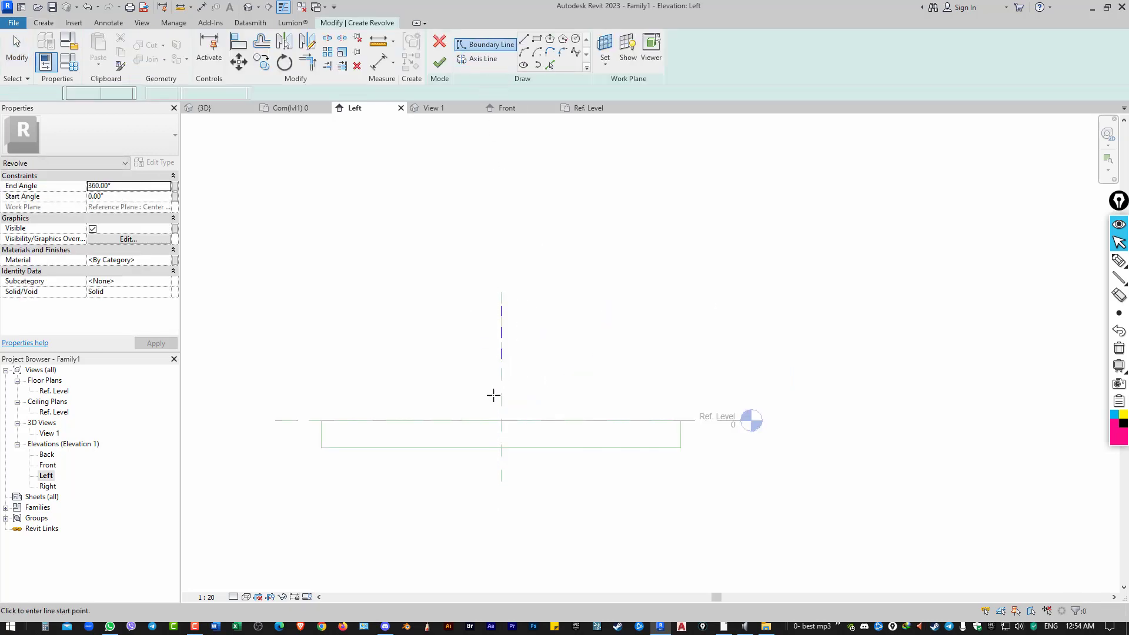
{"action": "left_click", "coordinate": [501, 420]}
{"action": "scroll", "coordinate": [494, 229], "scroll_direction": "down", "scroll_amount": 3}
{"action": "scroll", "coordinate": [494, 229], "scroll_direction": "up", "scroll_amount": 3, "text": "ctrl"}
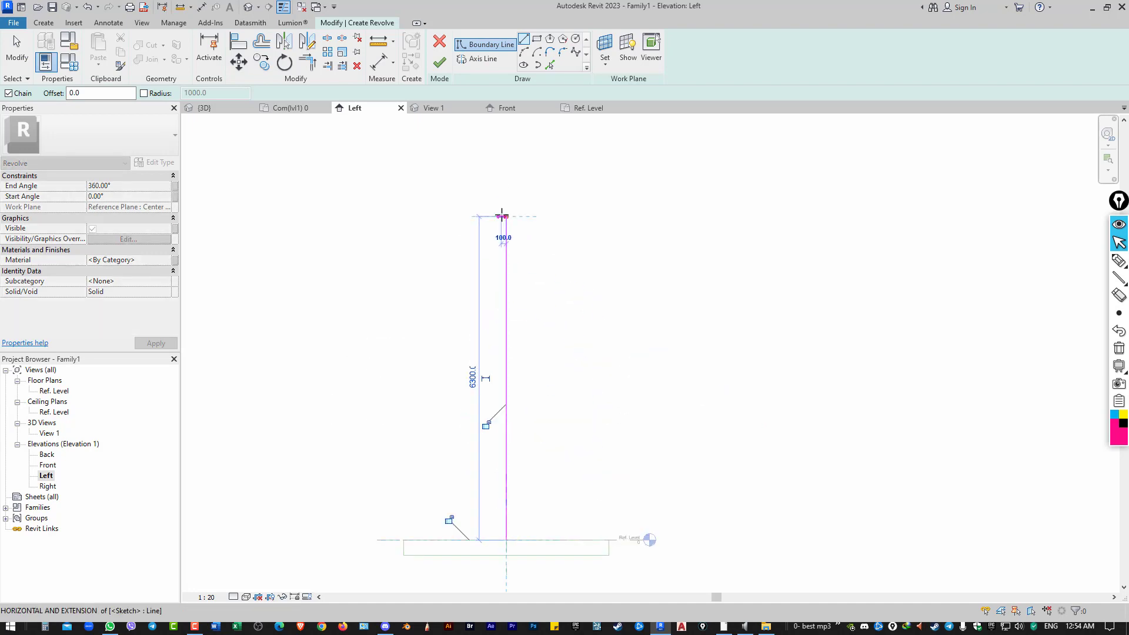
{"action": "left_click", "coordinate": [514, 380]}
{"action": "scroll", "coordinate": [518, 411], "scroll_direction": "up", "scroll_amount": 3}
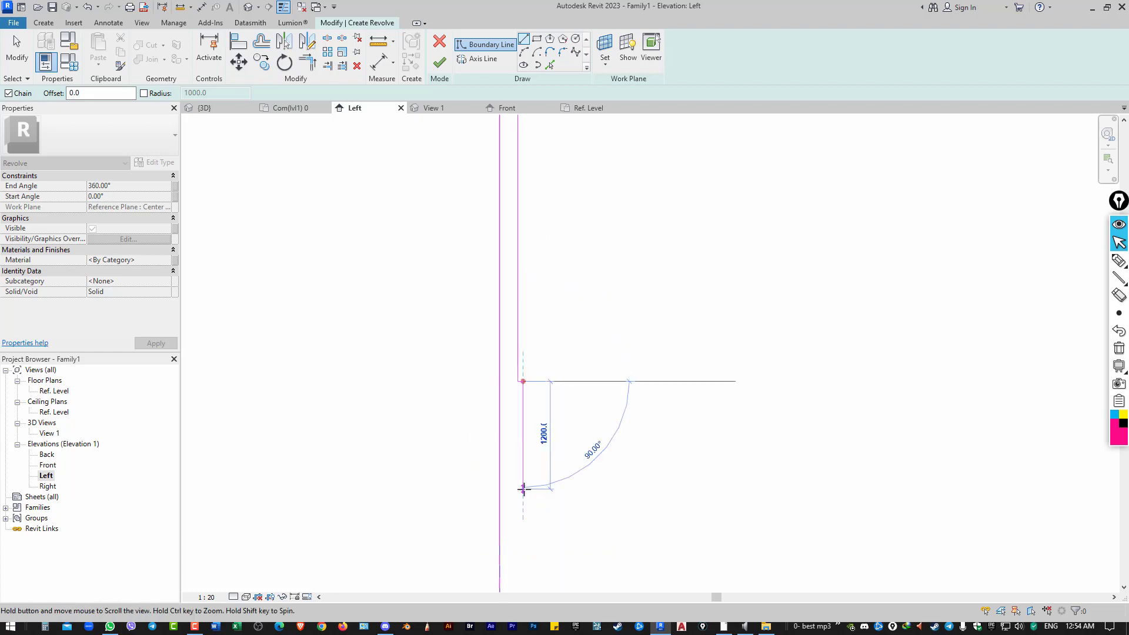
{"action": "scroll", "coordinate": [516, 403], "scroll_direction": "down", "scroll_amount": 2}
{"action": "left_click", "coordinate": [512, 402]}
{"action": "scroll", "coordinate": [514, 401], "scroll_direction": "up", "scroll_amount": 2}
{"action": "scroll", "coordinate": [515, 481], "scroll_direction": "up", "scroll_amount": 2}
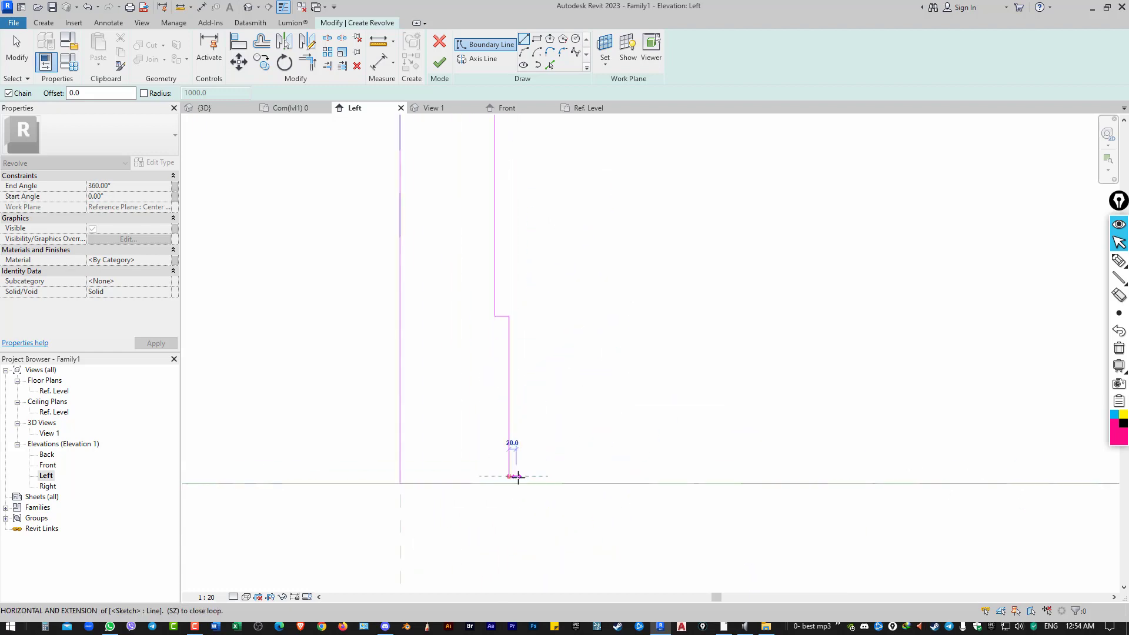
{"action": "left_click", "coordinate": [401, 478]}
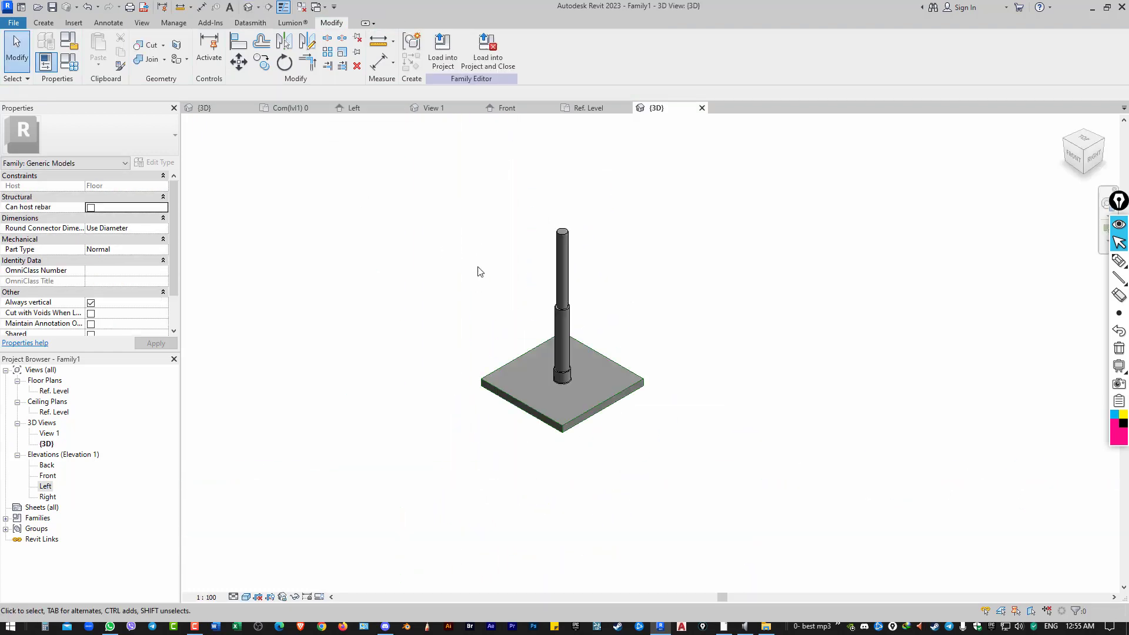
In the Ref. Level plan, extrude a 250-deep circular disc centred on the pole axis
{"action": "double_click", "coordinate": [54, 391]}
{"action": "scroll", "coordinate": [506, 306], "scroll_direction": "up", "scroll_amount": 3}
{"action": "left_click", "coordinate": [43, 22]}
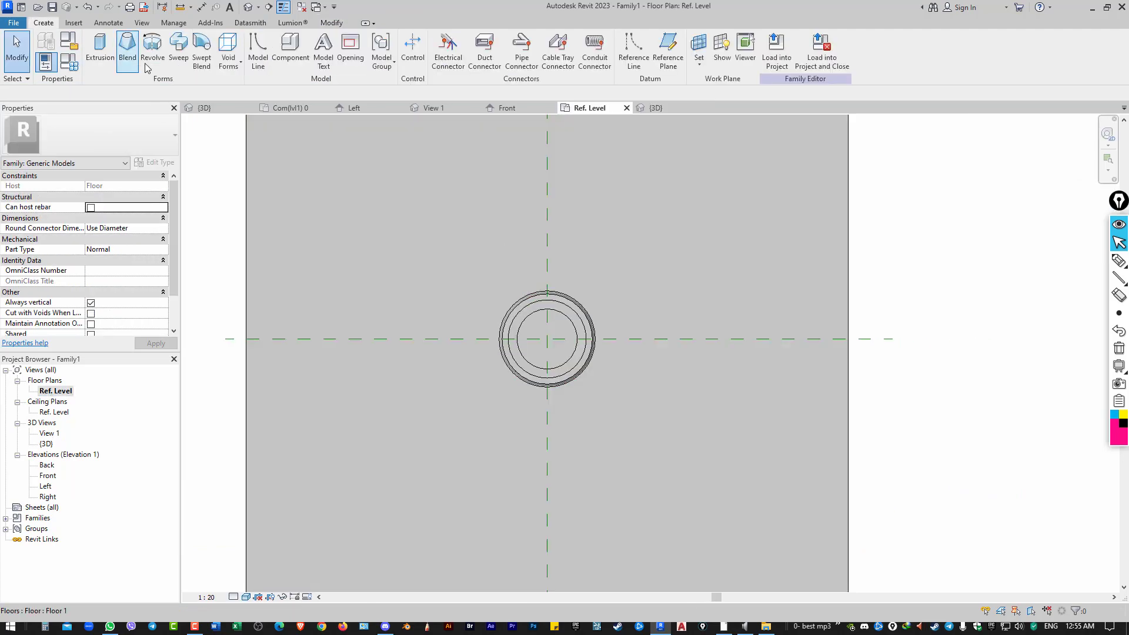
{"action": "left_click", "coordinate": [98, 50]}
{"action": "left_click", "coordinate": [513, 40]}
{"action": "left_click", "coordinate": [506, 306]}
{"action": "left_click", "coordinate": [512, 390]}
{"action": "left_click", "coordinate": [439, 63]}
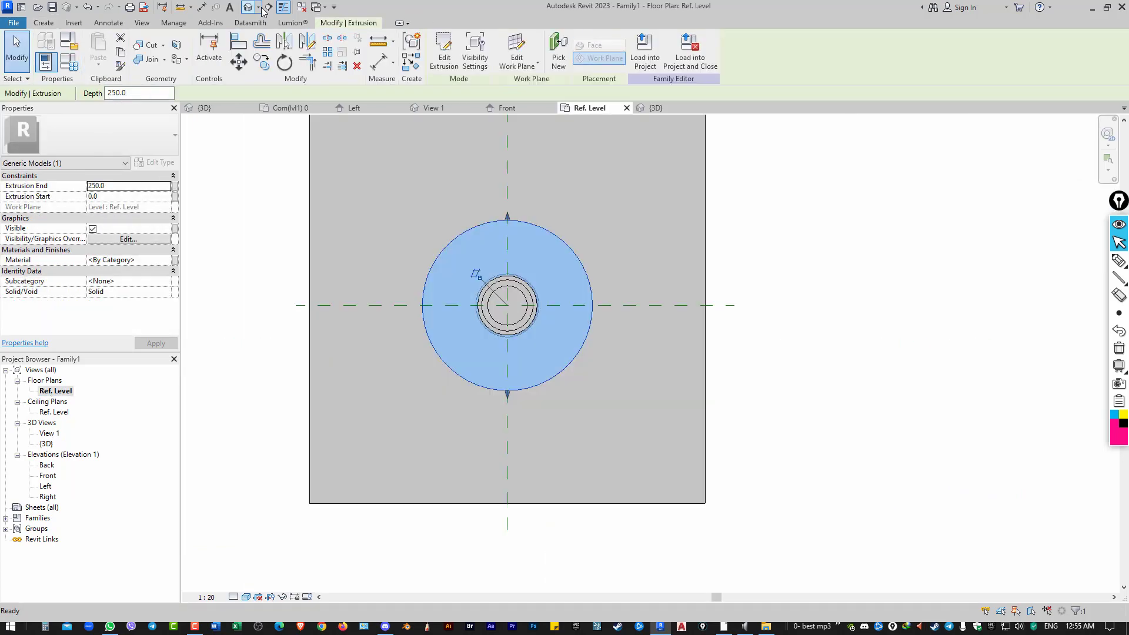
{"action": "left_click", "coordinate": [656, 107]}
Start a sweep along the disc's top circular edge and open its profile for editing
{"action": "left_click", "coordinate": [43, 22]}
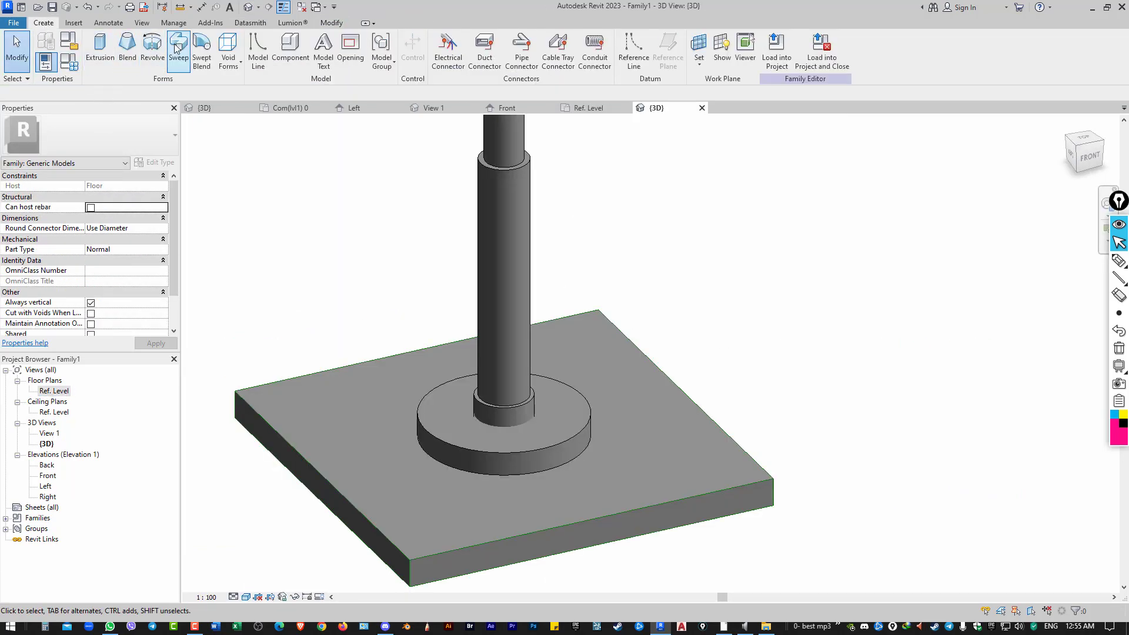
{"action": "left_click", "coordinate": [179, 48]}
{"action": "left_click", "coordinate": [552, 65]}
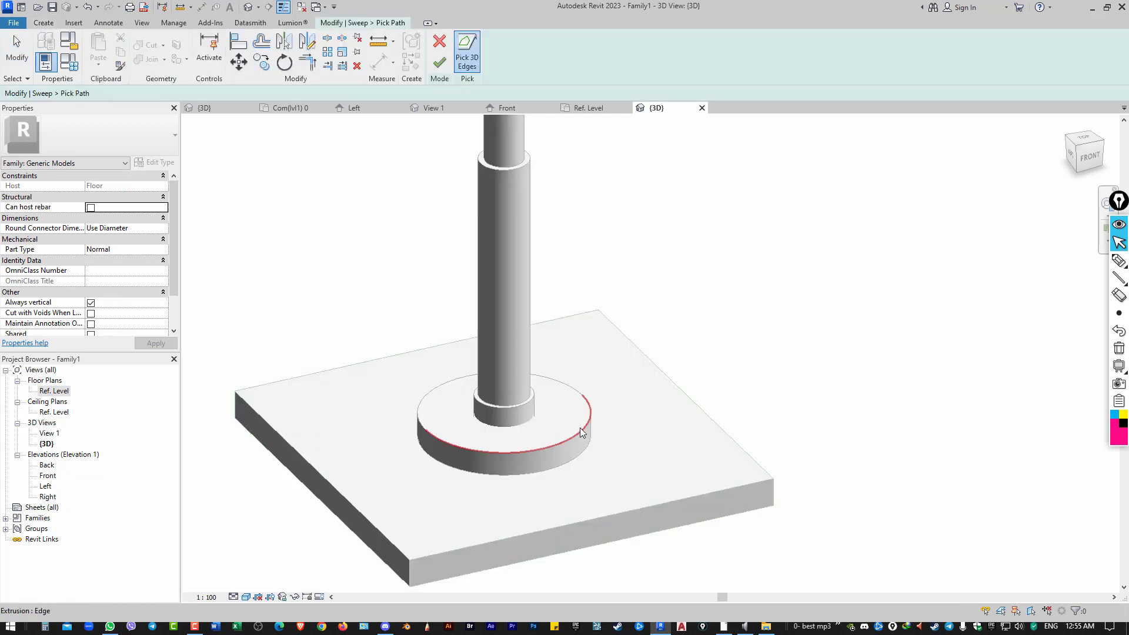
{"action": "left_click", "coordinate": [580, 430]}
{"action": "mouse_move", "coordinate": [707, 390]}
{"action": "middle_mouse_down", "text": "shift"}
{"action": "mouse_move", "coordinate": [839, 328]}
{"action": "mouse_move", "coordinate": [1007, 197]}
{"action": "middle_mouse_up", "text": "shift"}
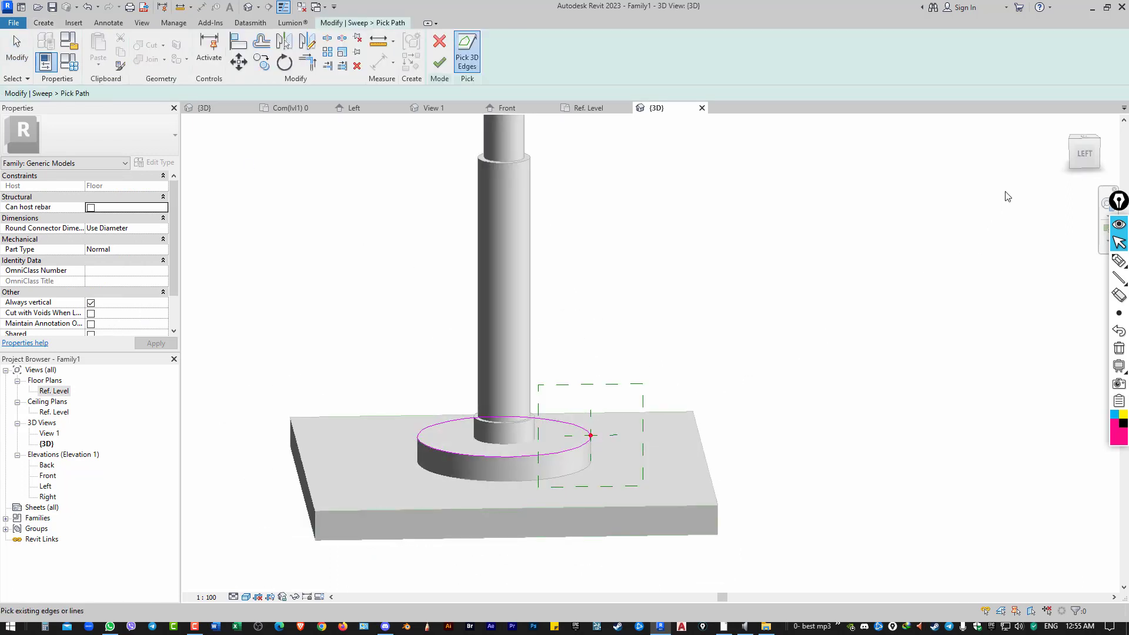
{"action": "left_click", "coordinate": [1070, 162]}
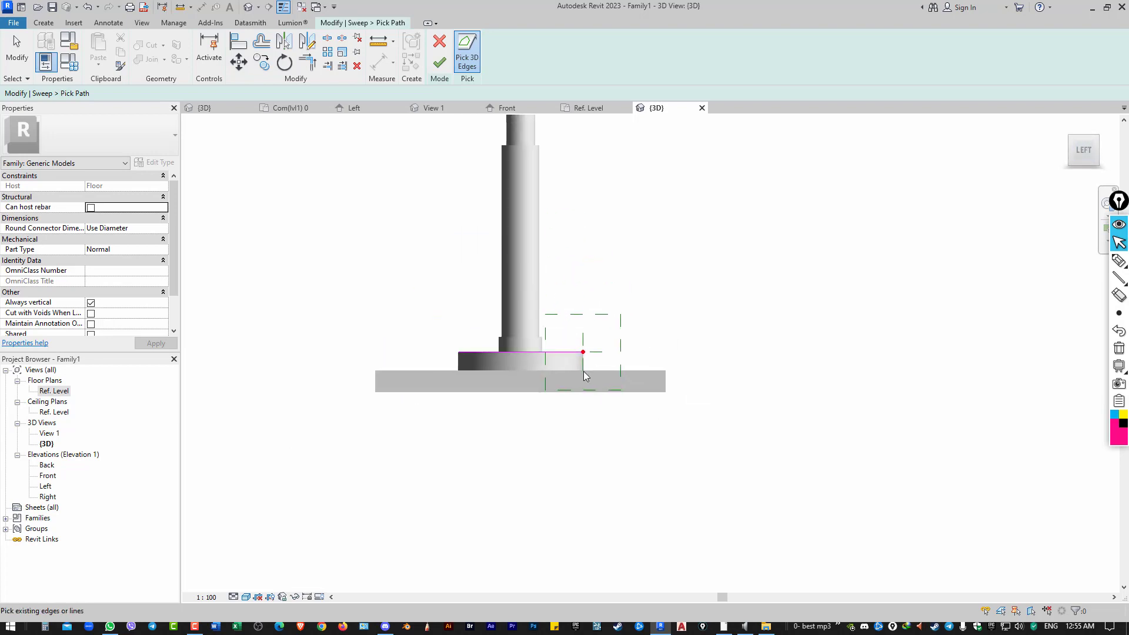
{"action": "left_click", "coordinate": [438, 71]}
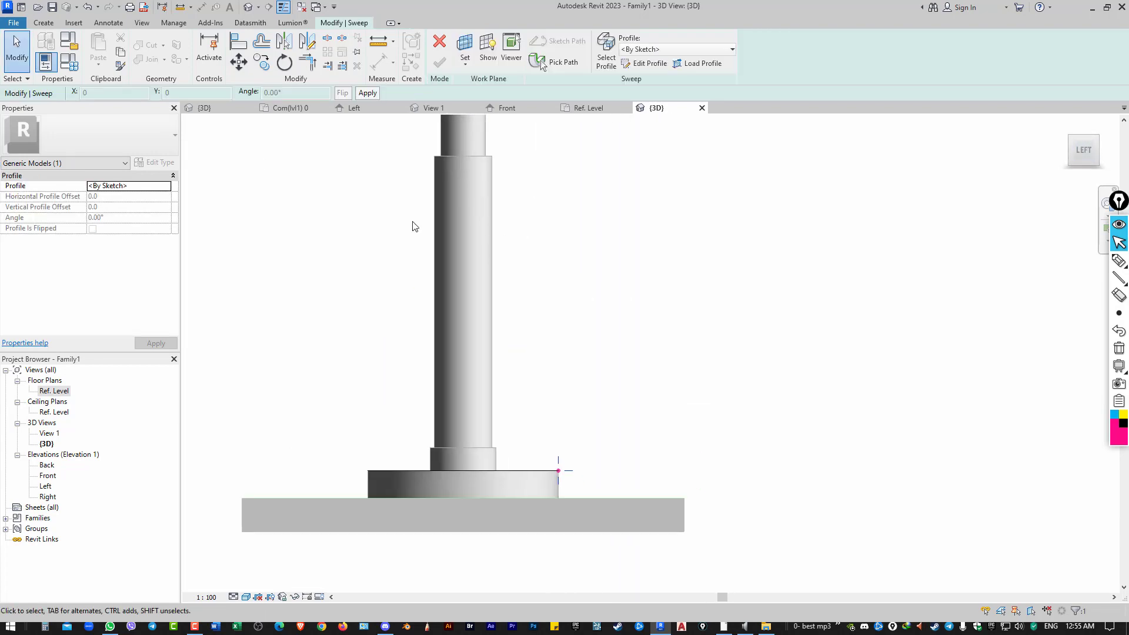
{"action": "left_click", "coordinate": [46, 25]}
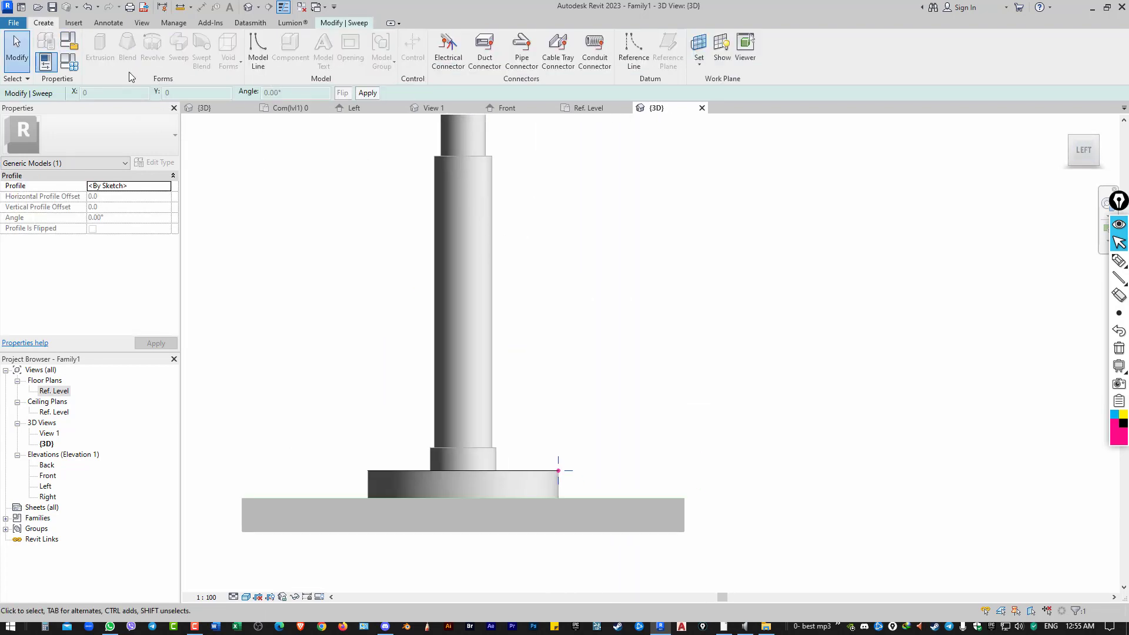
{"action": "left_click", "coordinate": [344, 23]}
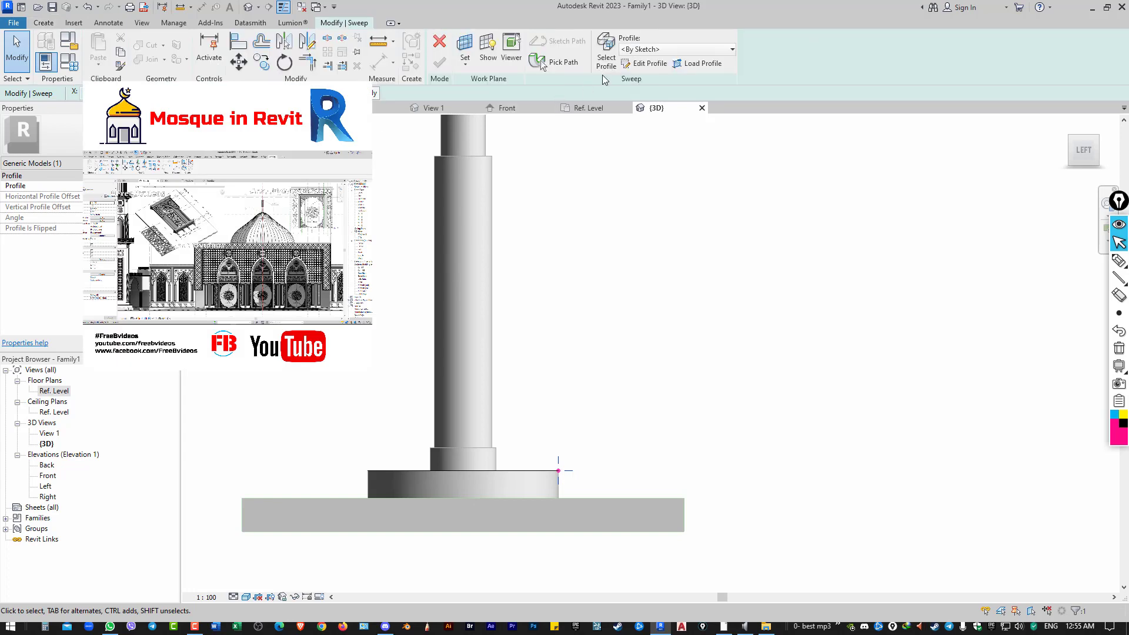
{"action": "left_click", "coordinate": [631, 64]}
{"action": "scroll", "coordinate": [600, 512], "scroll_direction": "up", "scroll_amount": 3}
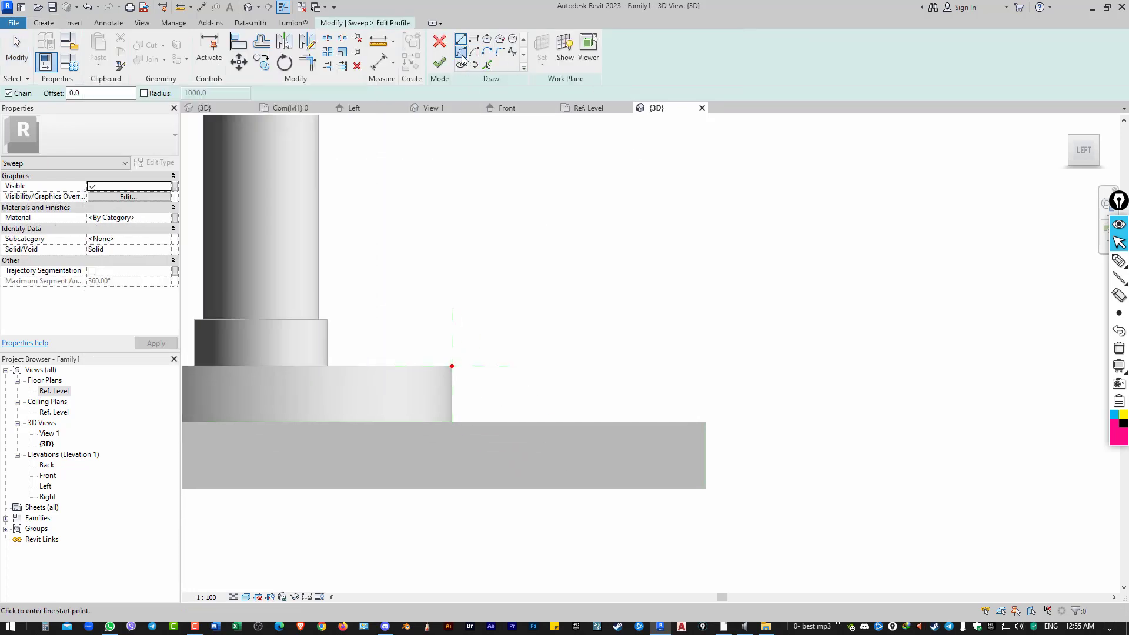
Draw the quarter-round edge profile and complete the ring sweep around the post base
{"action": "left_click", "coordinate": [508, 422]}
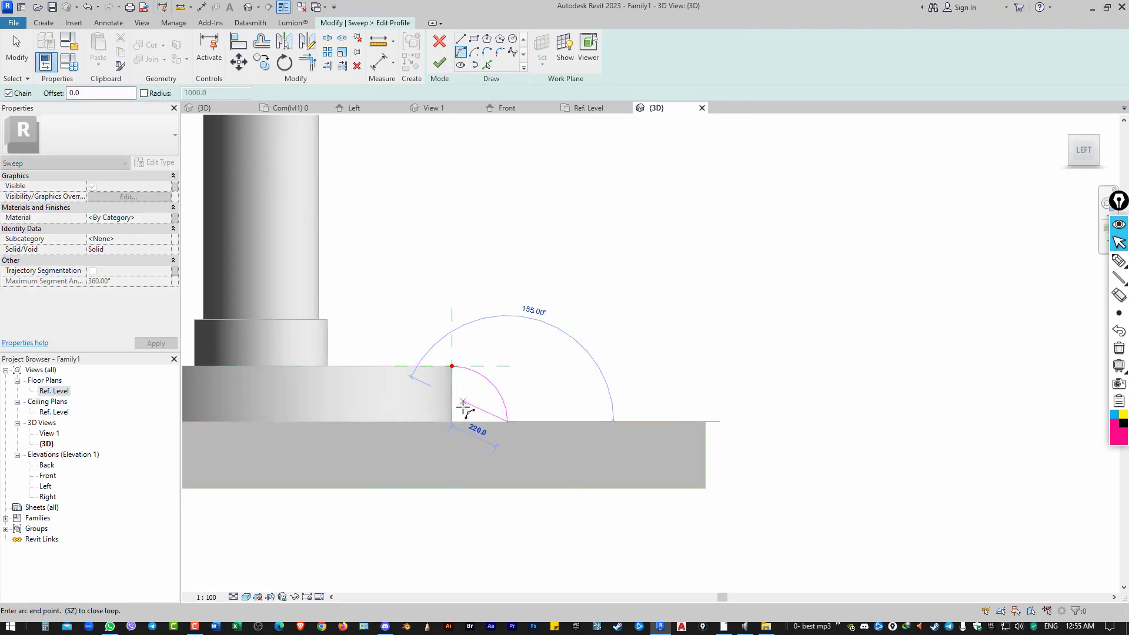
{"action": "left_click", "coordinate": [454, 421]}
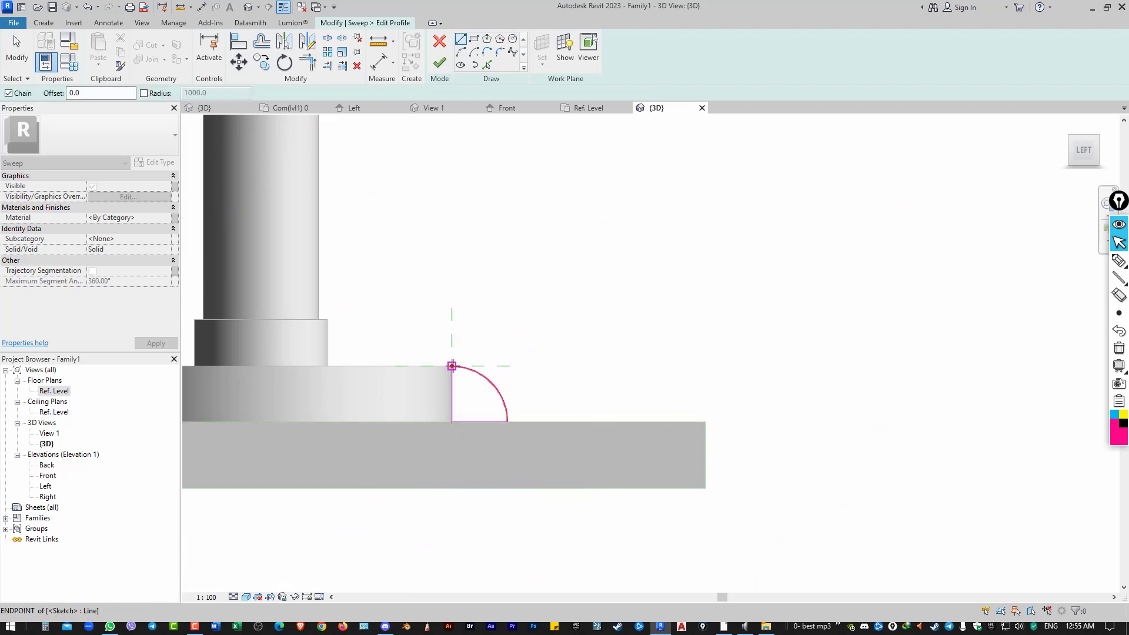
{"action": "left_click", "coordinate": [440, 62]}
{"action": "middle_click_drag", "start_coordinate": [542, 330], "coordinate": [530, 406], "text": "shift"}
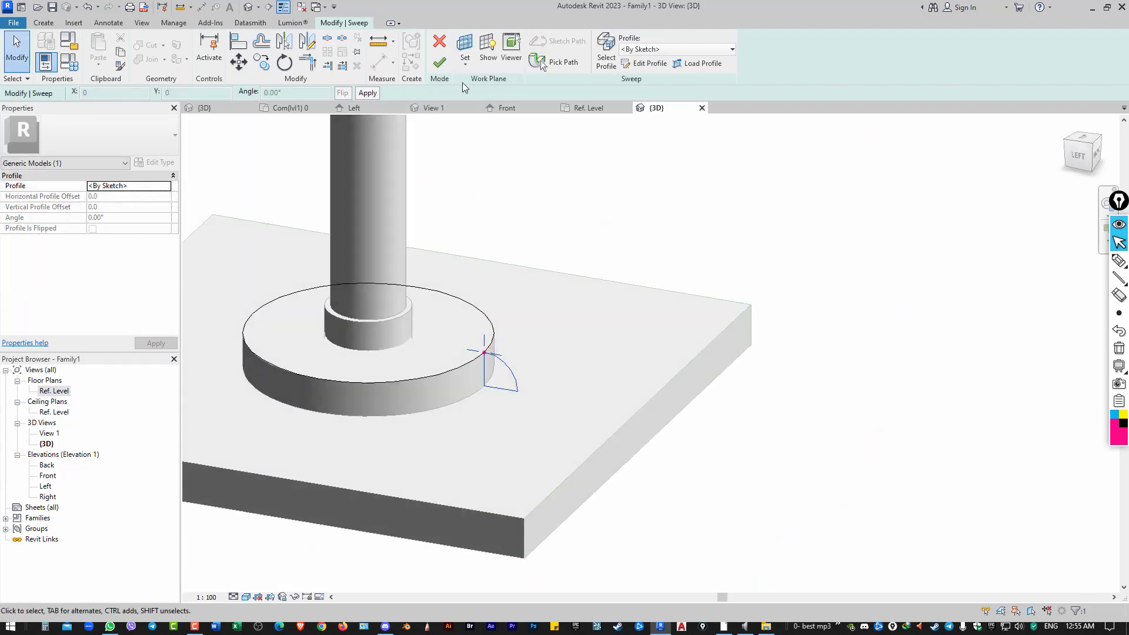
{"action": "left_click", "coordinate": [439, 62]}
{"action": "middle_click_drag", "start_coordinate": [506, 329], "coordinate": [503, 388], "text": "shift"}
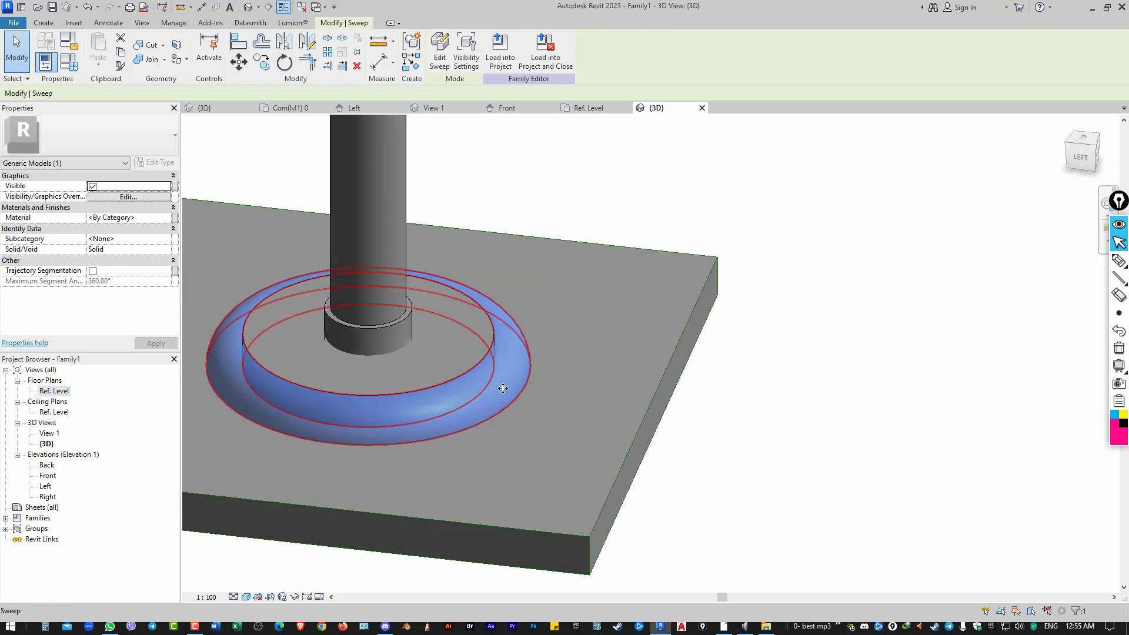
Enable trajectory segmentation on the sweep with a 15° maximum segment angle
{"action": "left_click", "coordinate": [92, 271]}
{"action": "type", "text": "15"}
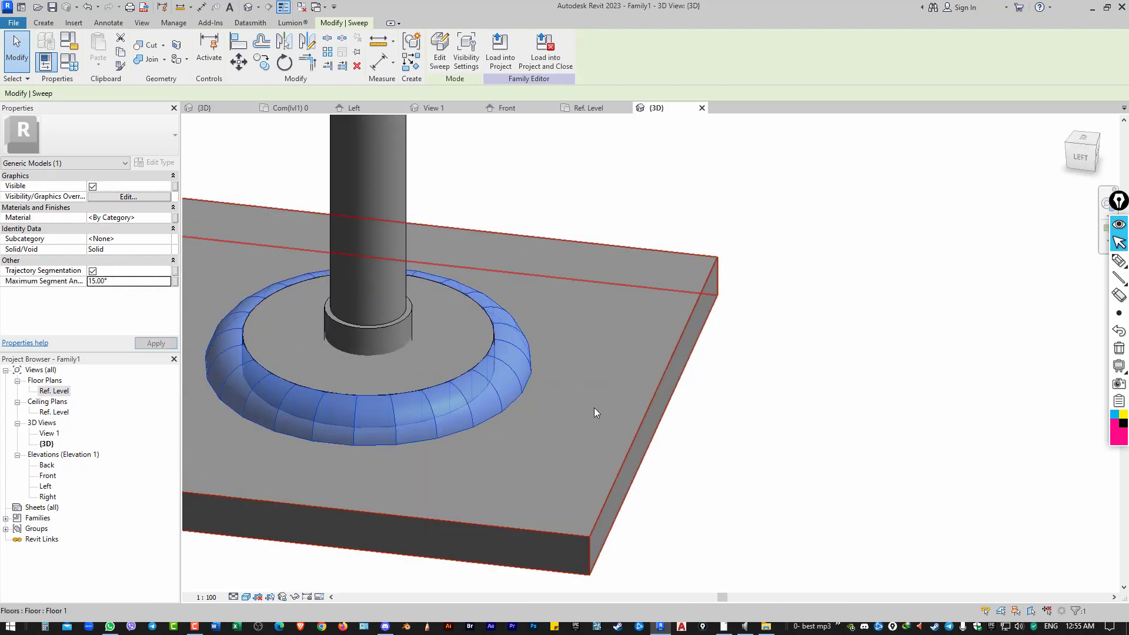
{"action": "left_click", "coordinate": [769, 471]}
{"action": "mouse_move", "coordinate": [769, 471]}
{"action": "middle_mouse_down", "text": "shift"}
{"action": "mouse_move", "coordinate": [512, 479]}
{"action": "mouse_move", "coordinate": [584, 464]}
{"action": "mouse_move", "coordinate": [546, 335]}
{"action": "middle_mouse_up", "text": "shift"}
{"action": "scroll", "coordinate": [585, 465], "scroll_direction": "down", "scroll_amount": 5}
{"action": "scroll", "coordinate": [580, 459], "scroll_direction": "down", "scroll_amount": 1}
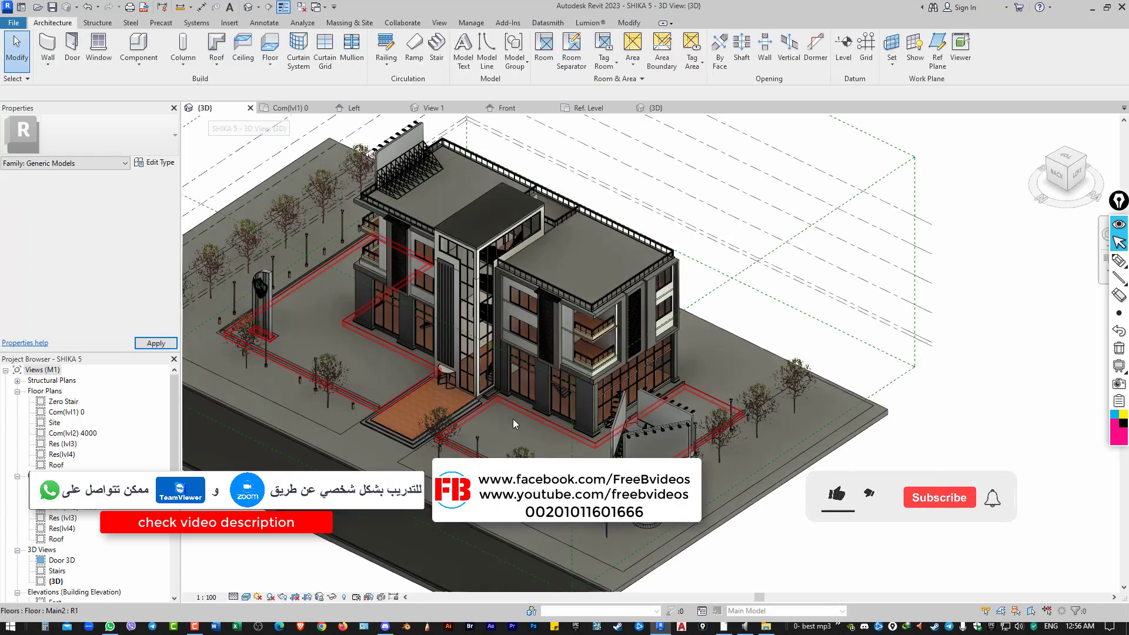
Orbit to inspect the building canopy, then close Family1 without saving changes
{"action": "middle_click_drag", "start_coordinate": [517, 433], "coordinate": [447, 329], "text": "shift"}
{"action": "scroll", "coordinate": [430, 301], "scroll_direction": "up", "scroll_amount": 2}
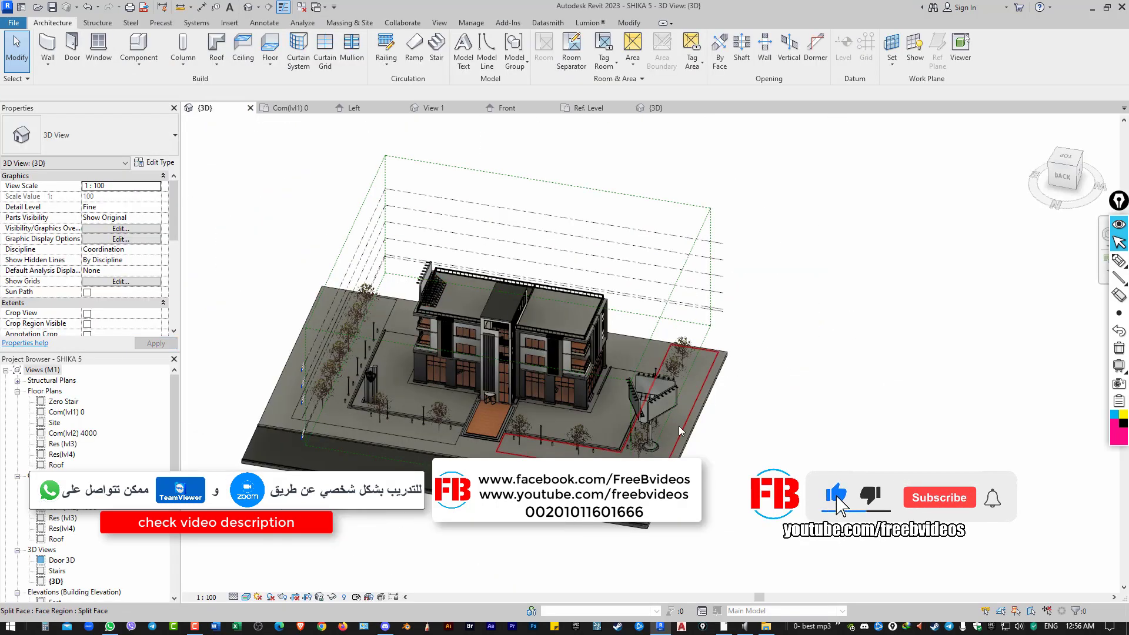
{"action": "scroll", "coordinate": [661, 411], "scroll_direction": "up", "scroll_amount": 3}
{"action": "scroll", "coordinate": [662, 413], "scroll_direction": "up", "scroll_amount": 2}
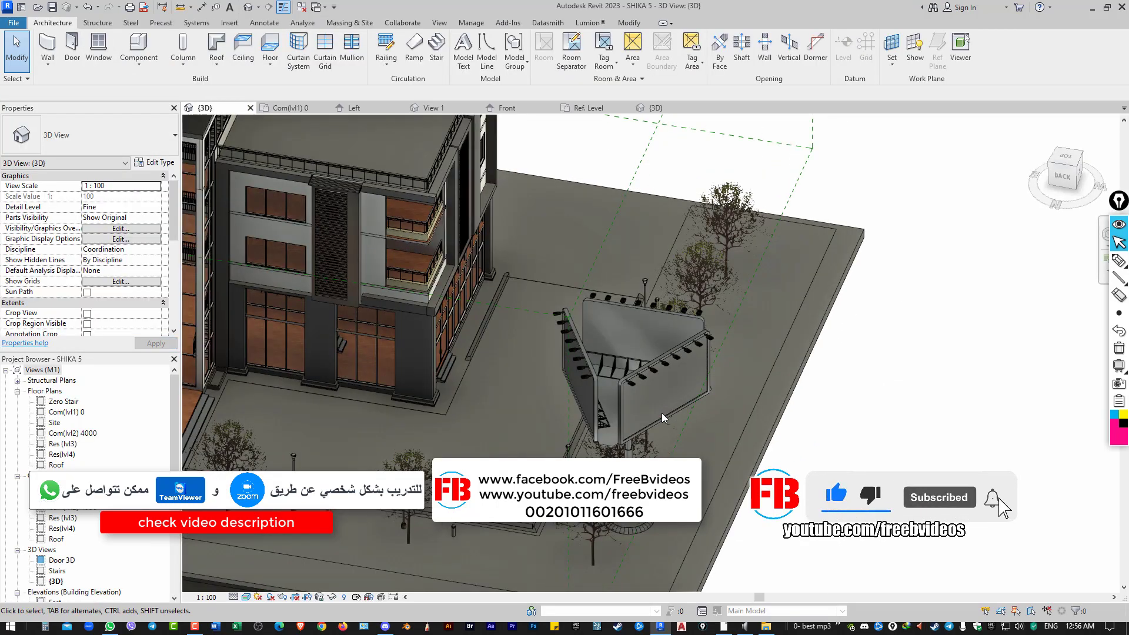
{"action": "middle_click_drag", "start_coordinate": [684, 426], "coordinate": [704, 316], "text": "shift"}
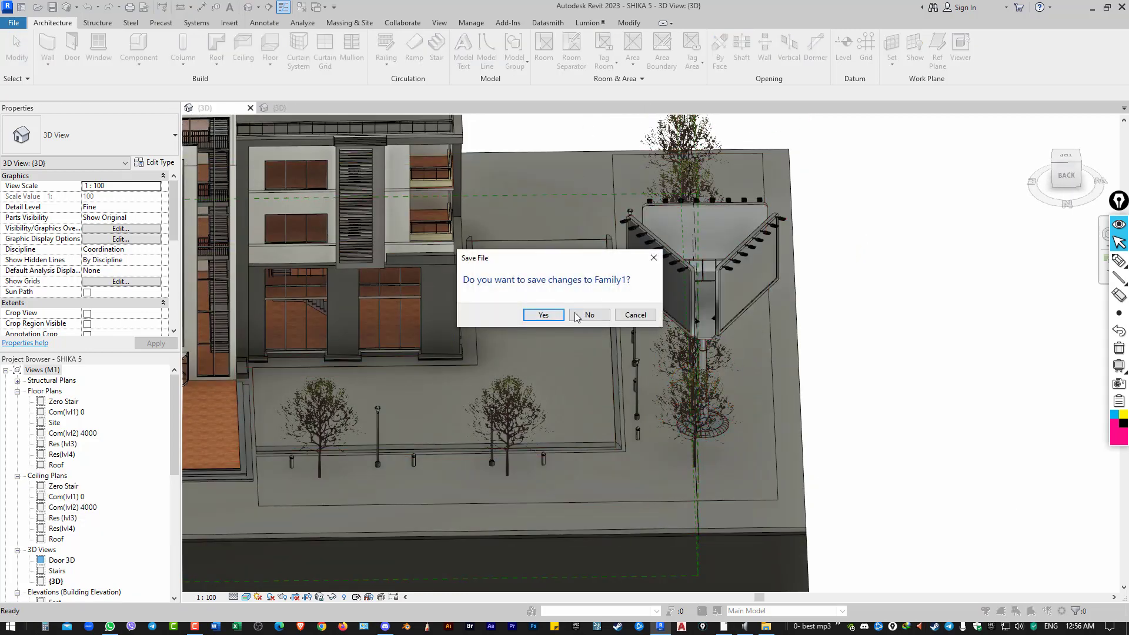
{"action": "left_click", "coordinate": [575, 314]}
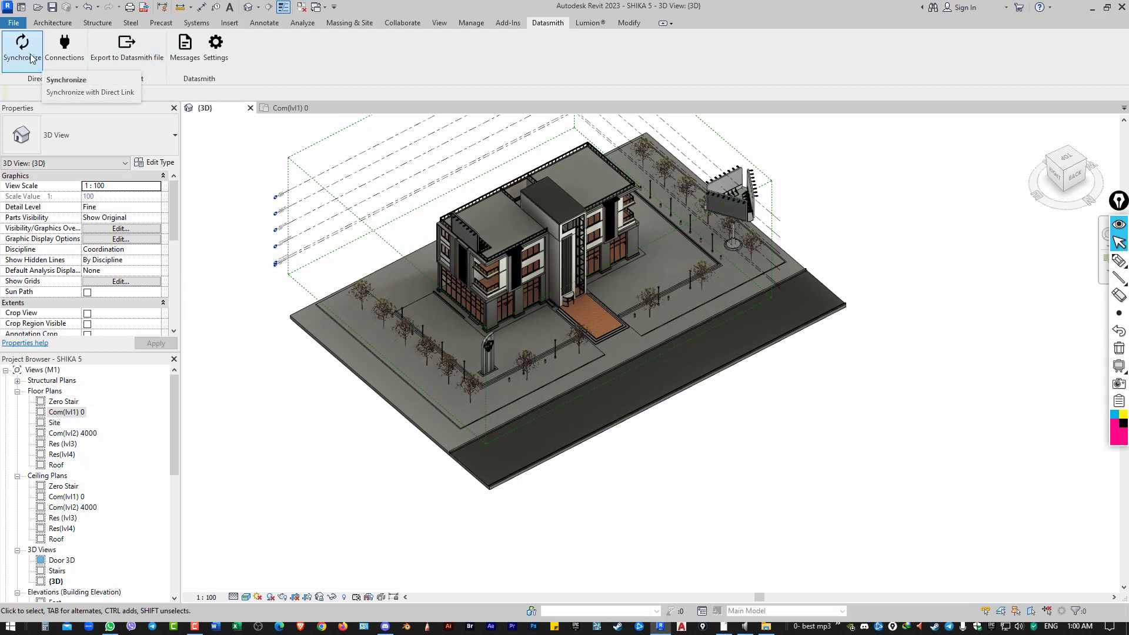
Export the 3D view to Datasmith into a new TM-File folder in Shika 5 video
{"action": "left_click", "coordinate": [118, 45]}
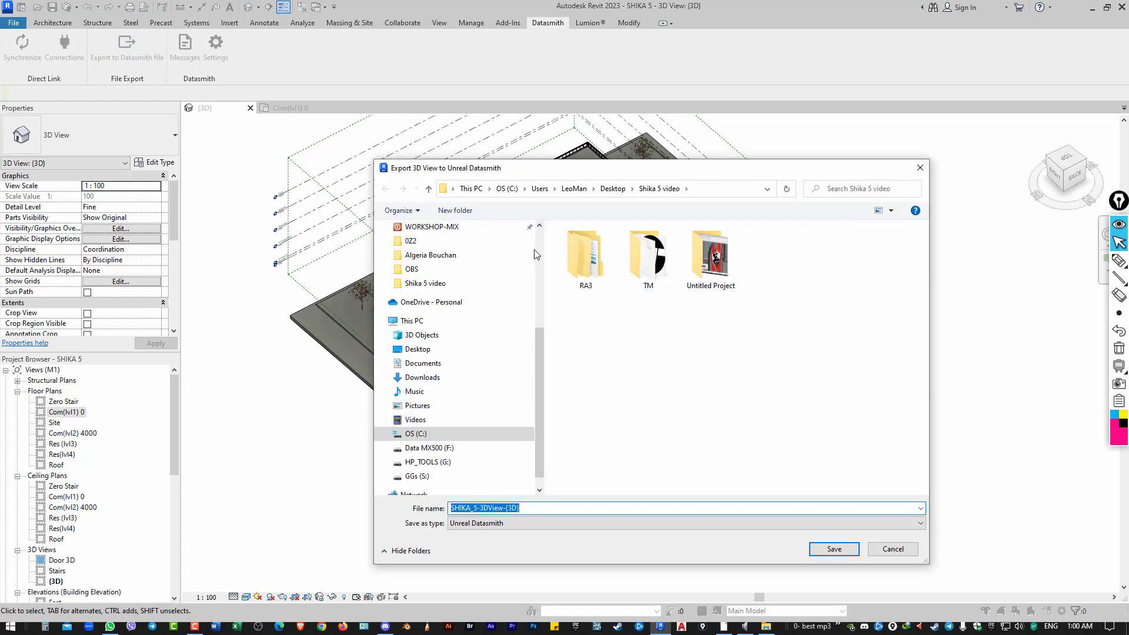
{"action": "left_click", "coordinate": [465, 209]}
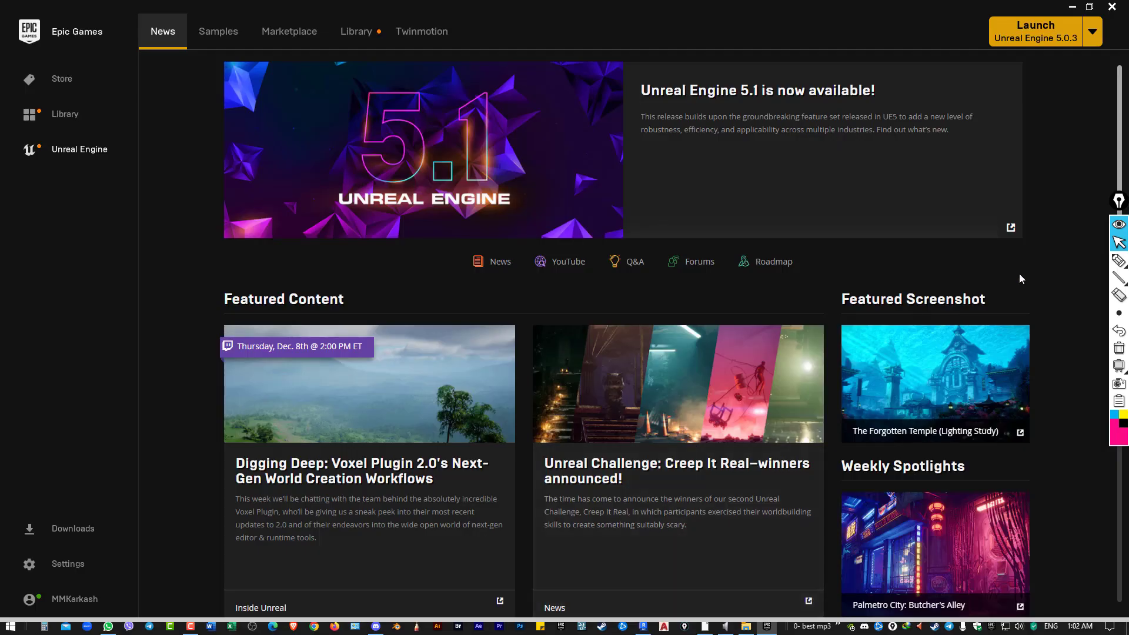
Launch Twinmotion and import SHIKA_5-3DView-{3D}.udatasmith from Shika 5 video\TM-File
{"action": "left_click", "coordinate": [1118, 242]}
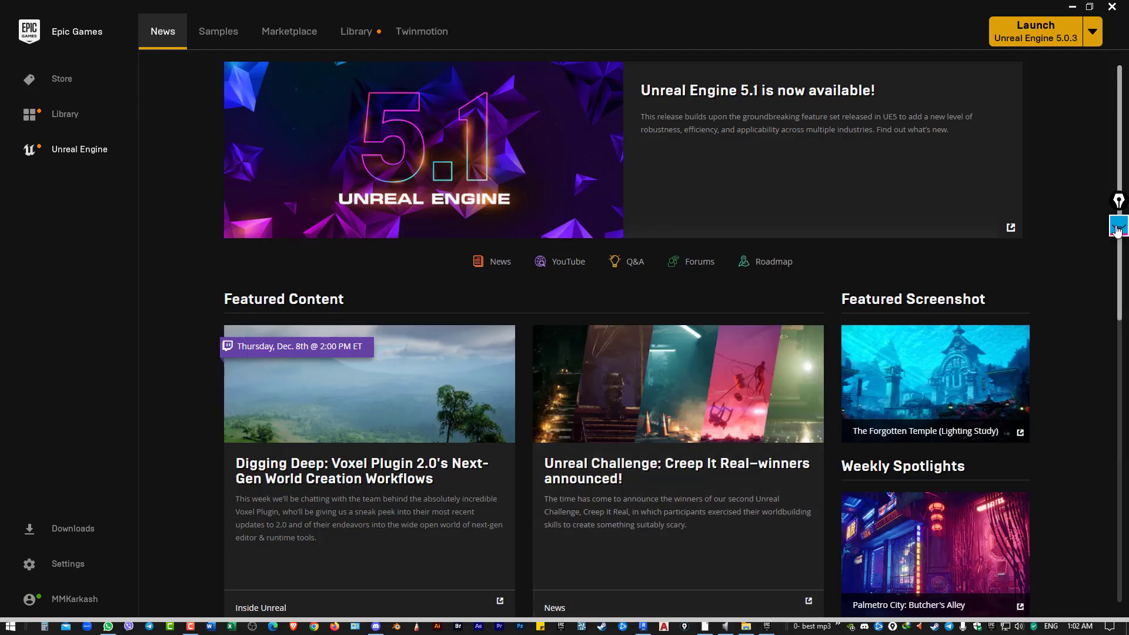
{"action": "left_click", "coordinate": [409, 46]}
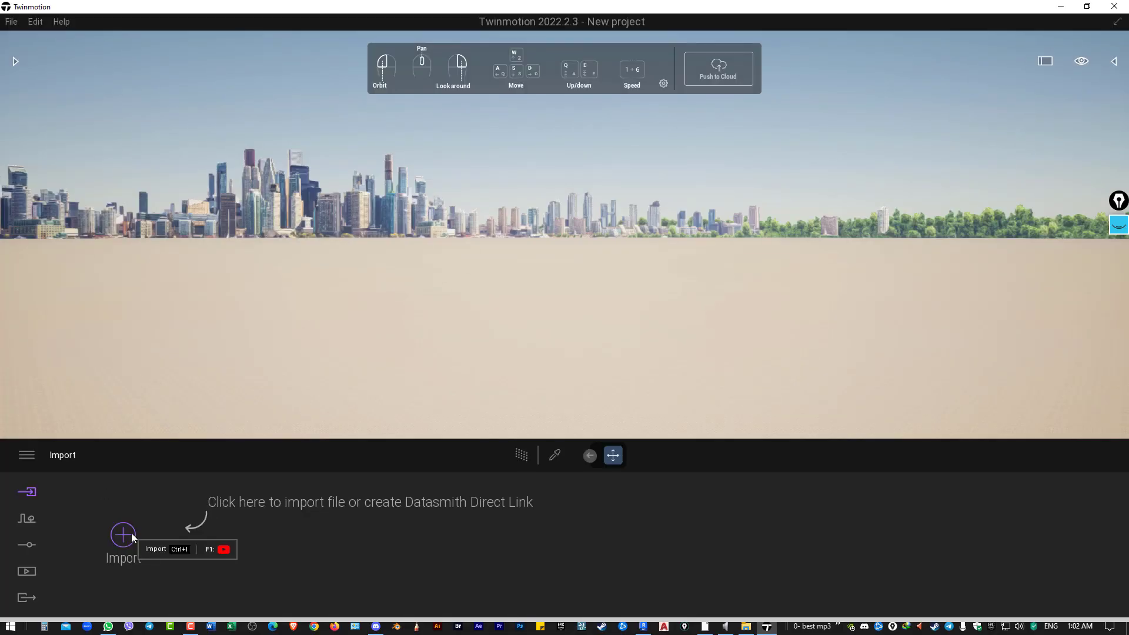
{"action": "left_click", "coordinate": [123, 535]}
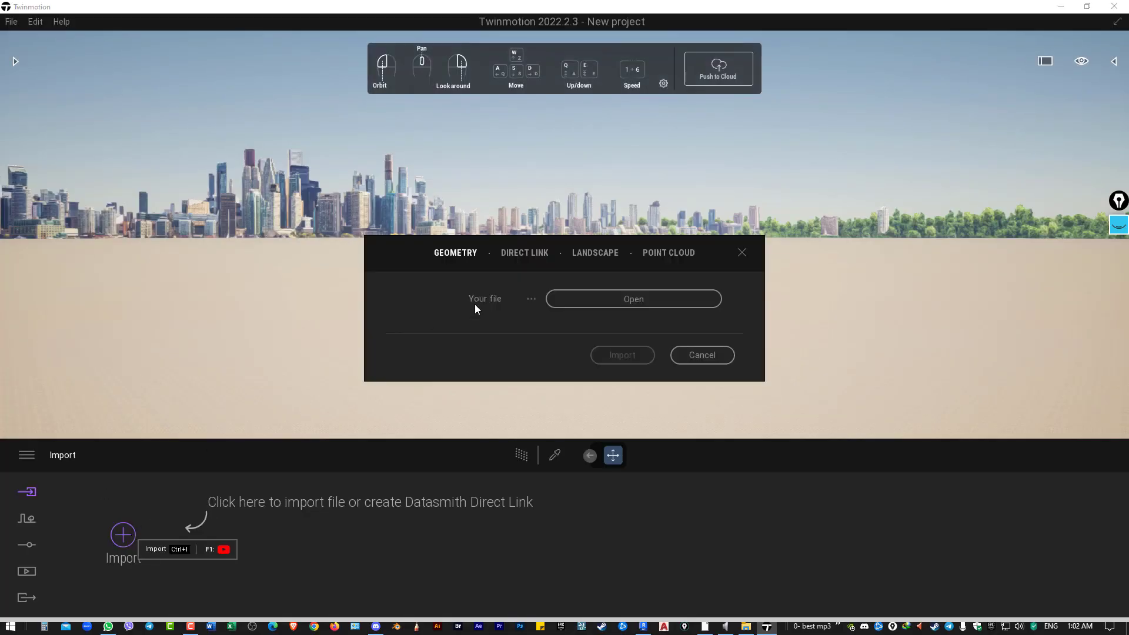
{"action": "left_click", "coordinate": [613, 299]}
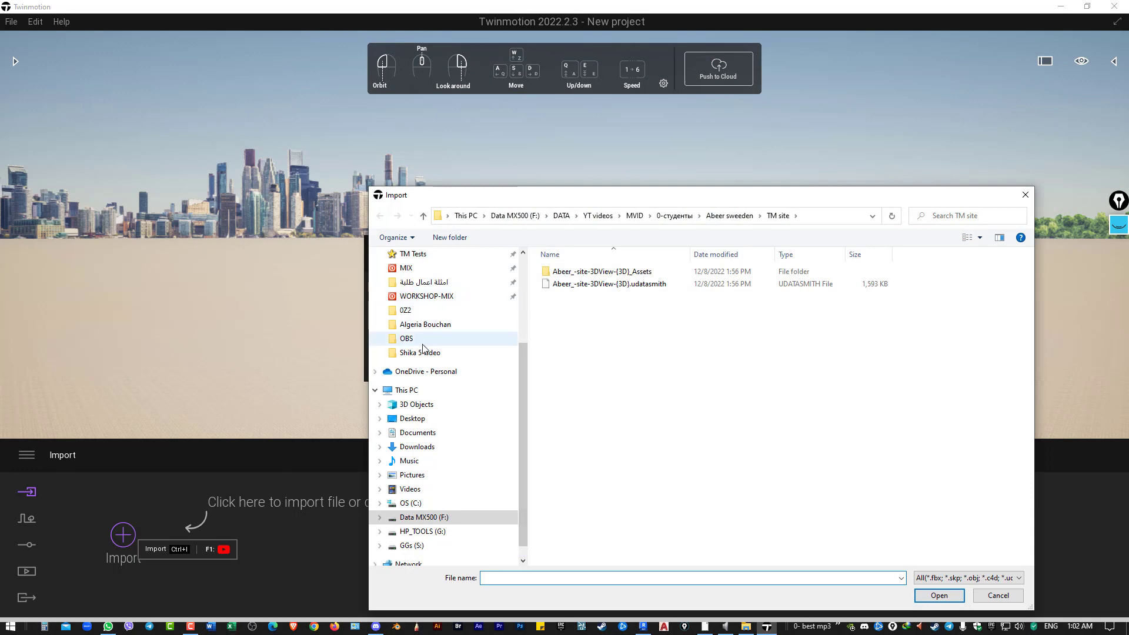
{"action": "left_click", "coordinate": [422, 352]}
{"action": "double_click", "coordinate": [696, 283]}
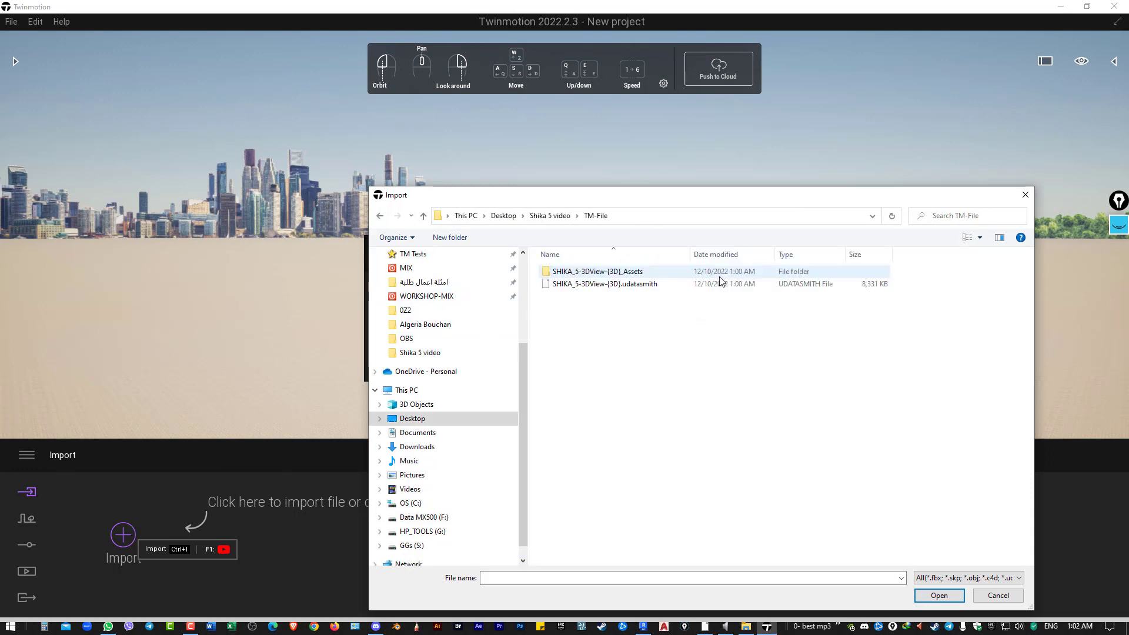
{"action": "double_click", "coordinate": [575, 284]}
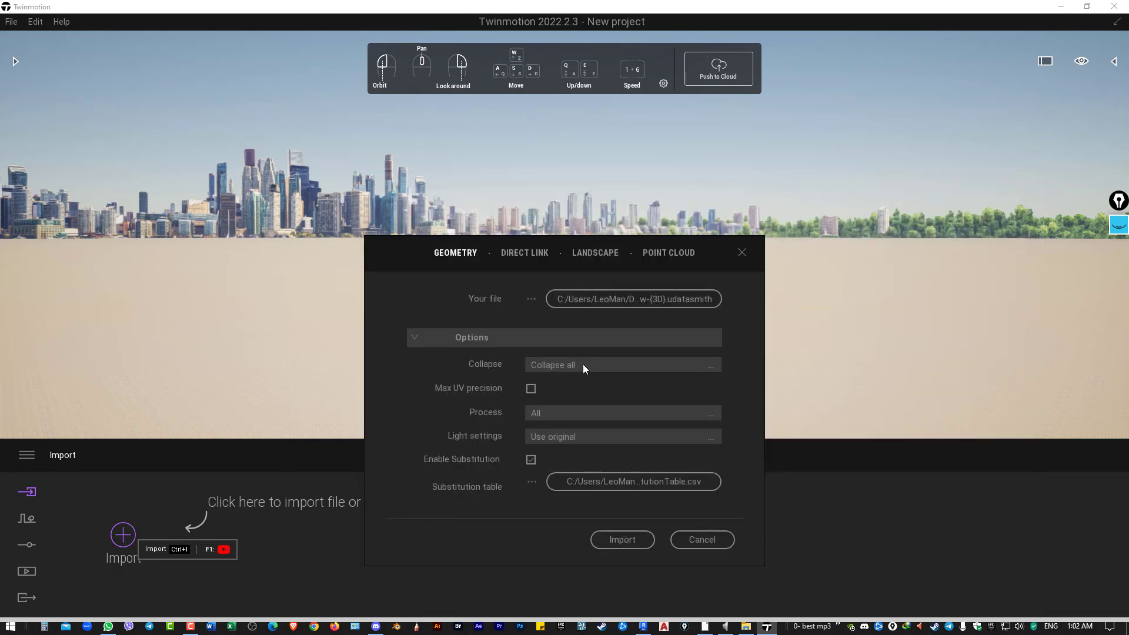
{"action": "left_click", "coordinate": [613, 540]}
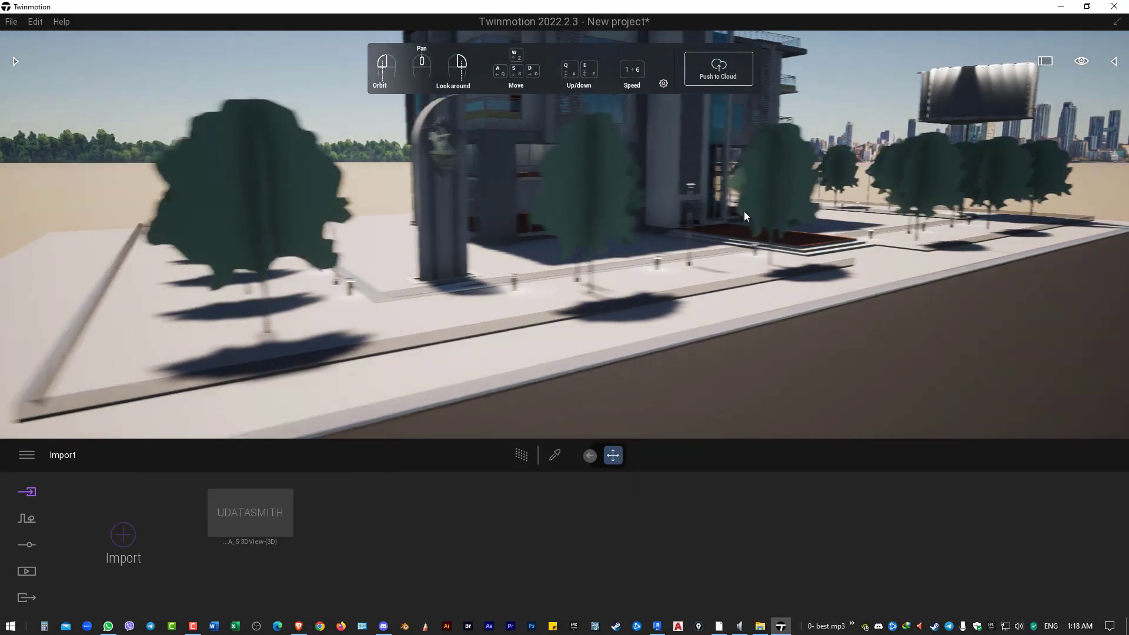
Orbit around the imported site, select the platform and locate an imported tree in the Scene list
{"action": "left_click_drag", "start_coordinate": [743, 210], "coordinate": [687, 287]}
{"action": "left_click", "coordinate": [601, 301]}
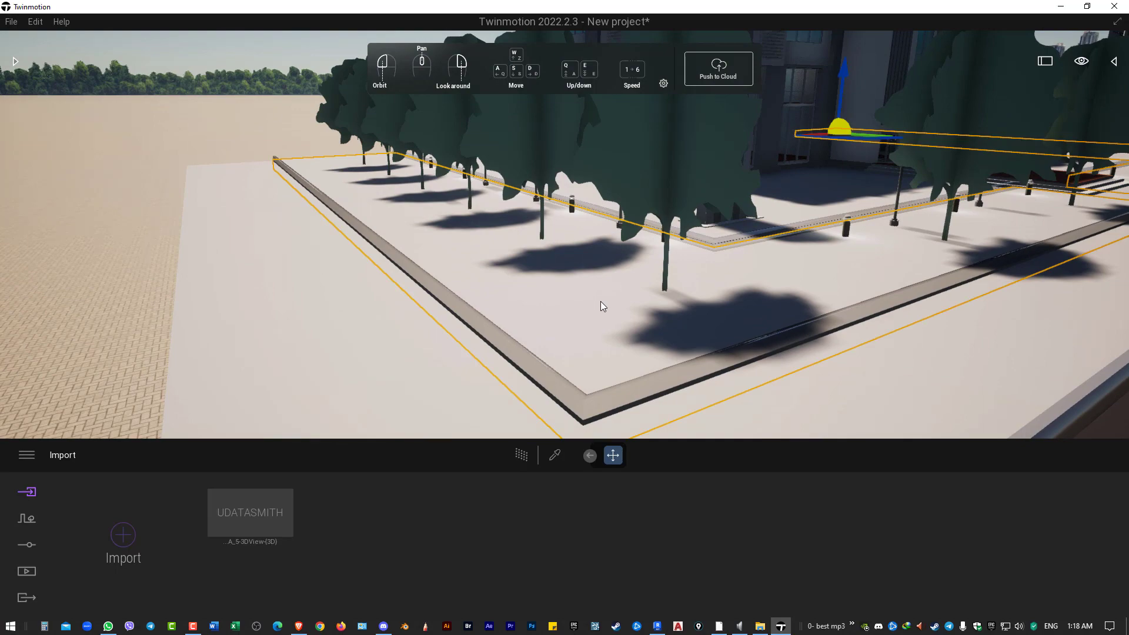
{"action": "left_click", "coordinate": [1115, 62]}
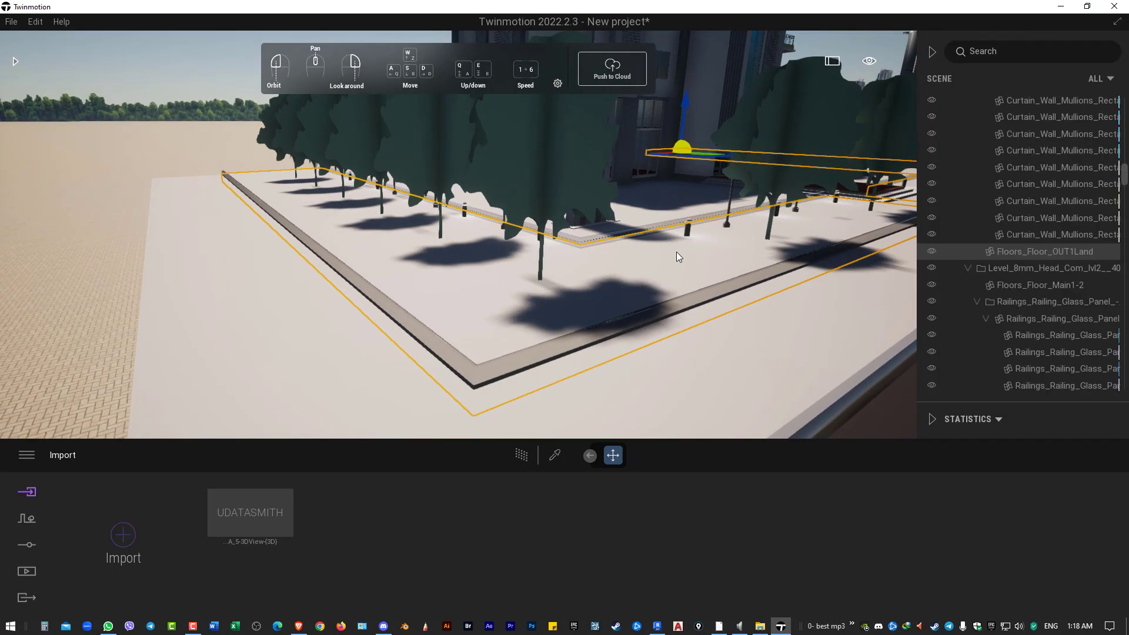
{"action": "mouse_move", "coordinate": [676, 252]}
{"action": "left_mouse_down"}
{"action": "mouse_move", "coordinate": [476, 298]}
{"action": "mouse_move", "coordinate": [412, 265]}
{"action": "left_mouse_up"}
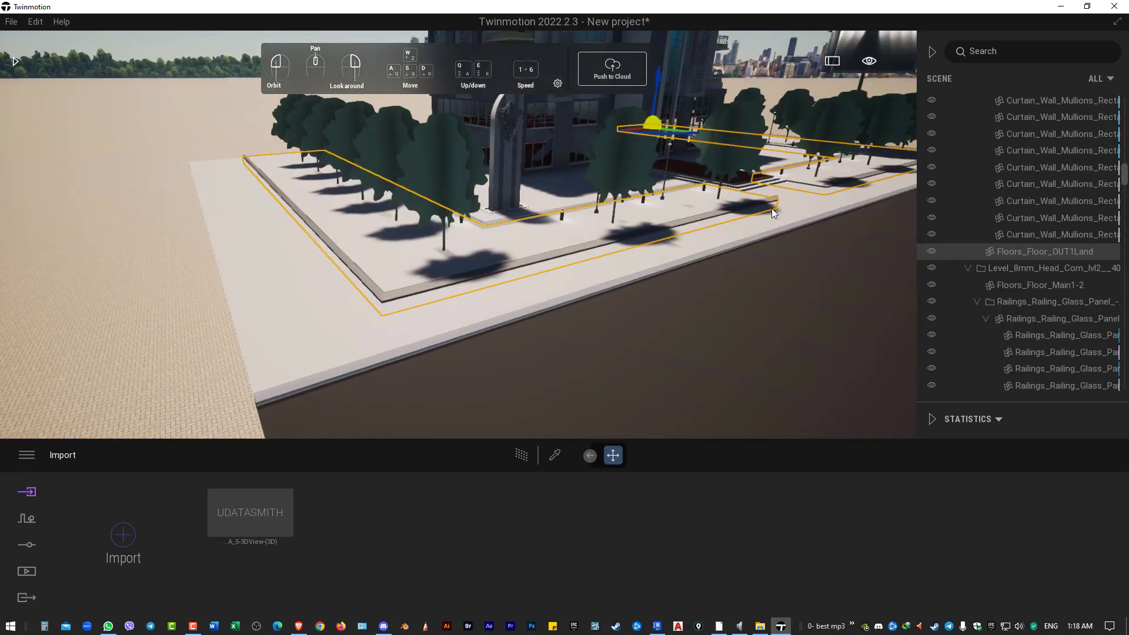
{"action": "left_click", "coordinate": [932, 54]}
{"action": "left_click_drag", "start_coordinate": [772, 139], "coordinate": [529, 176]}
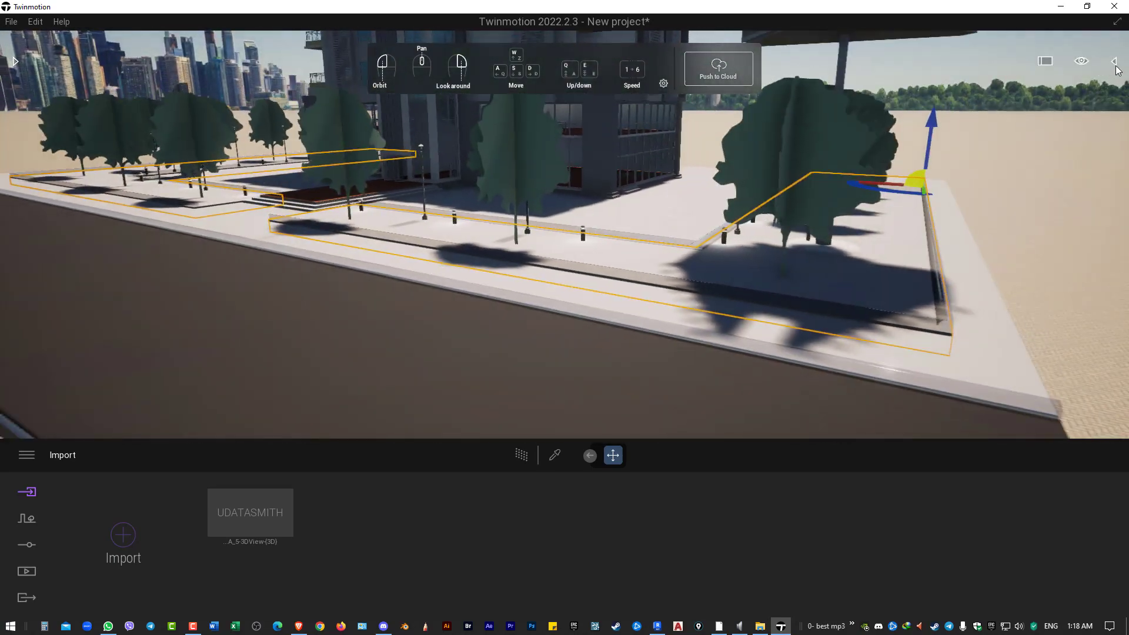
{"action": "left_click", "coordinate": [1114, 61]}
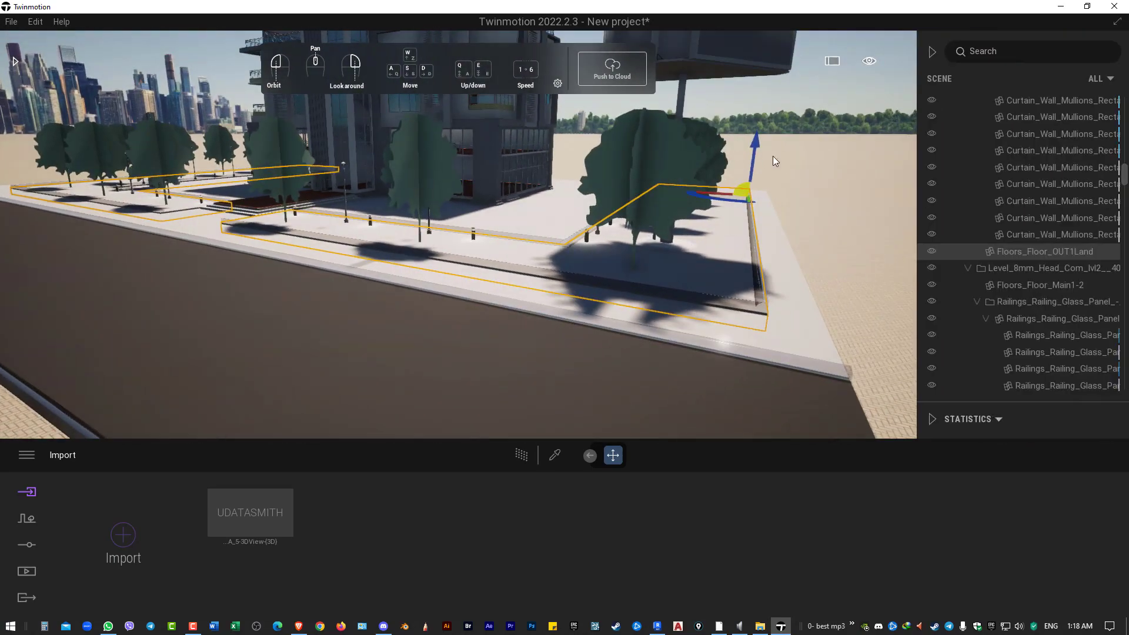
{"action": "left_click", "coordinate": [671, 151]}
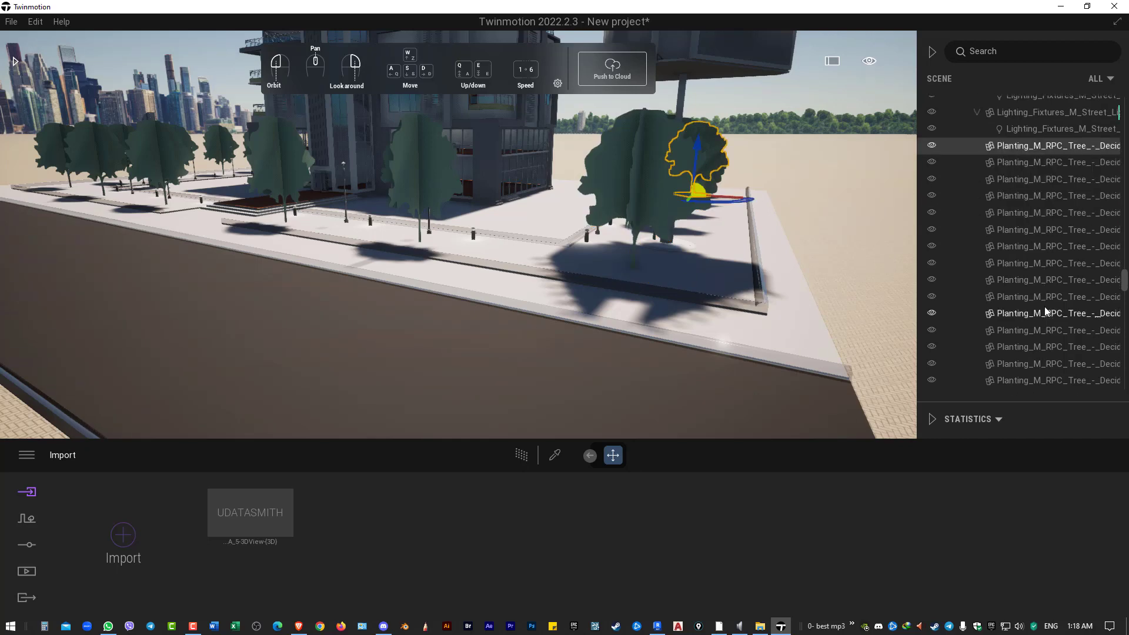
Select all imported Planting tree entries in the Scene list and choose Replace object
{"action": "scroll", "coordinate": [1045, 306], "scroll_direction": "down", "scroll_amount": 5}
{"action": "left_click", "coordinate": [1035, 218], "text": "shift"}
{"action": "right_click", "coordinate": [1034, 213]}
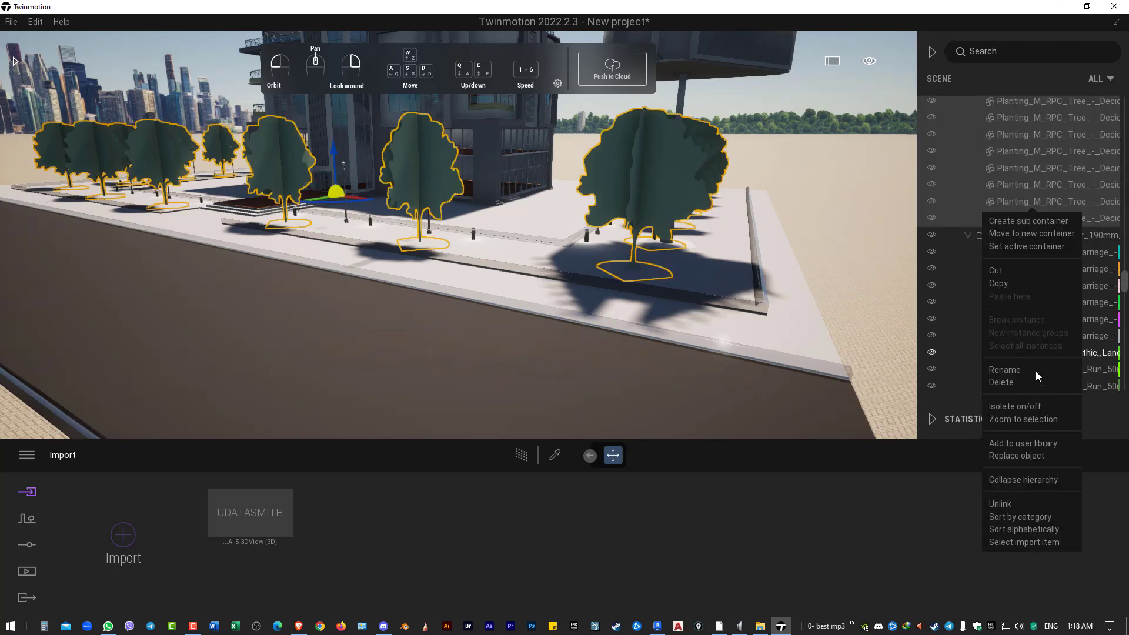
{"action": "left_click", "coordinate": [1019, 456]}
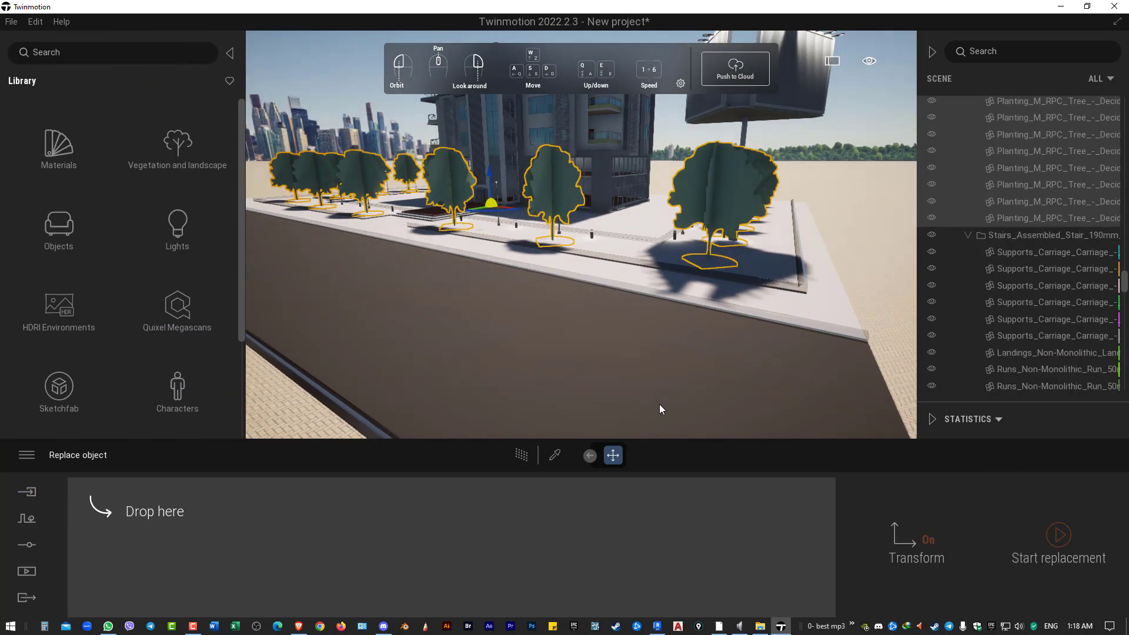
Replace the trees with Chinaberry Tree from Vegetation and landscape > Trees, lowering their age to 8%
{"action": "left_click", "coordinate": [178, 159]}
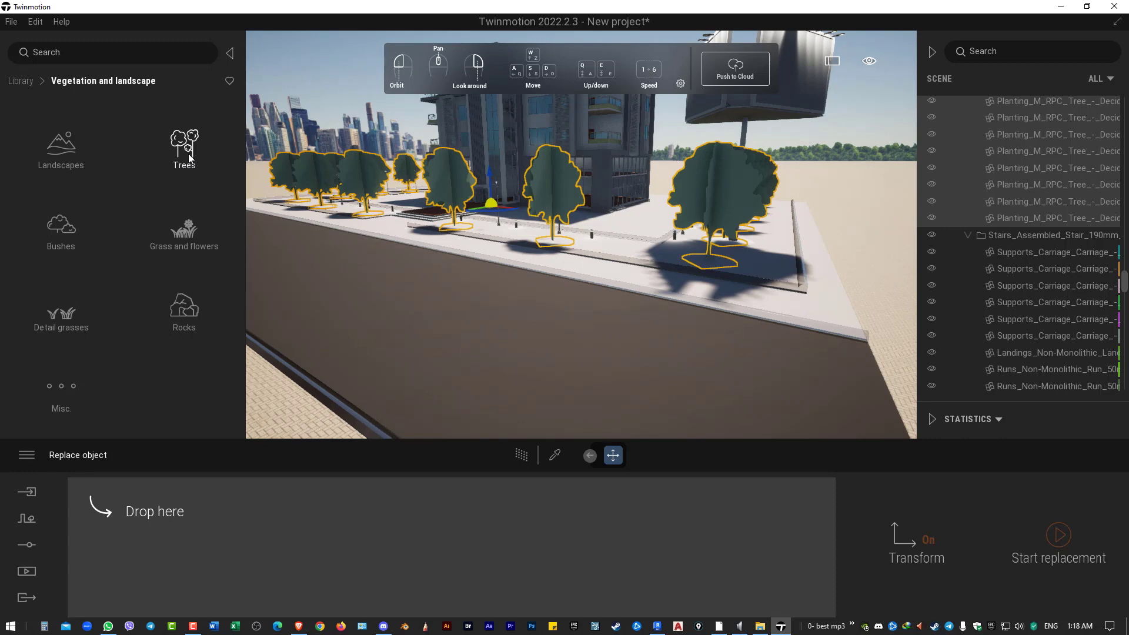
{"action": "left_click", "coordinate": [188, 154]}
{"action": "mouse_move", "coordinate": [59, 216]}
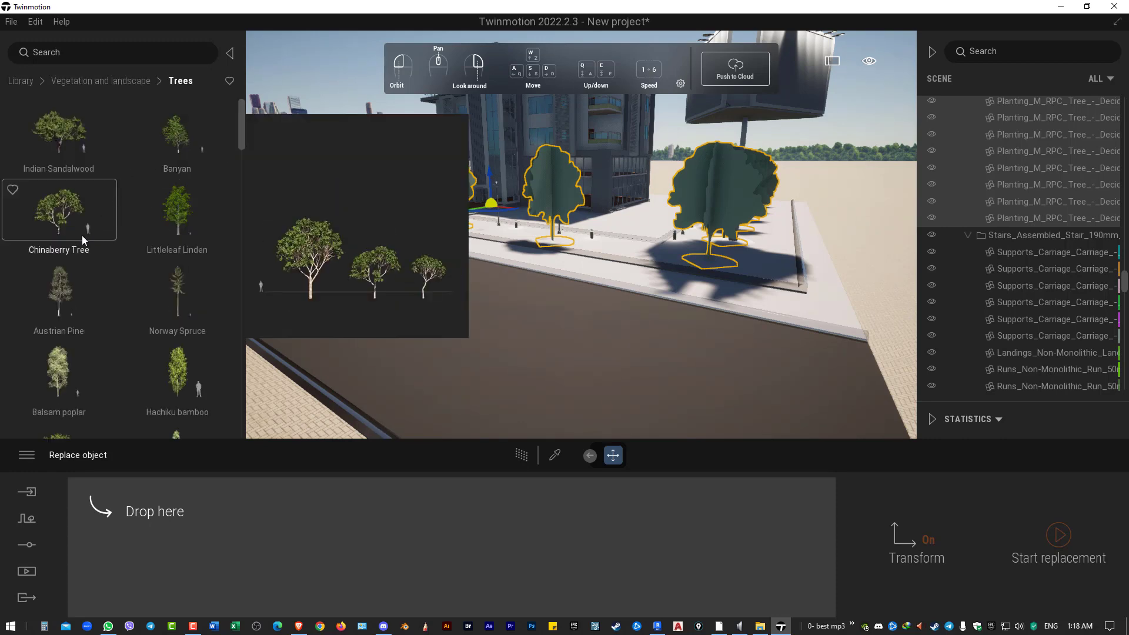
{"action": "left_click_drag", "start_coordinate": [83, 235], "coordinate": [137, 515]}
{"action": "scroll", "coordinate": [103, 369], "scroll_direction": "down", "scroll_amount": 3}
{"action": "scroll", "coordinate": [104, 369], "scroll_direction": "down", "scroll_amount": 3}
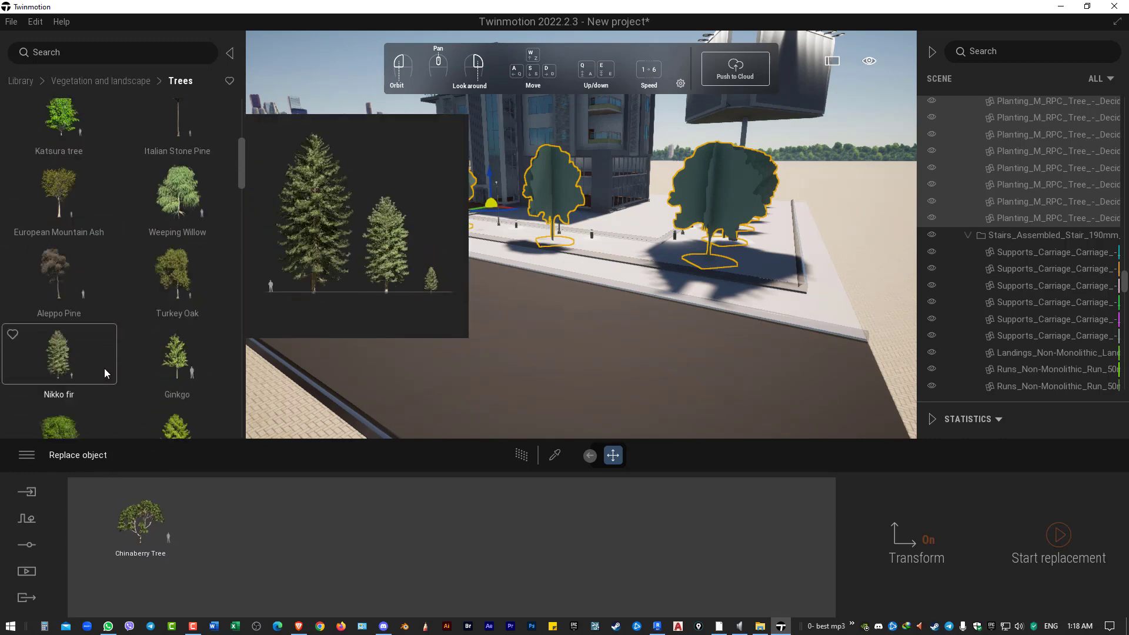
{"action": "scroll", "coordinate": [104, 368], "scroll_direction": "down", "scroll_amount": 1}
{"action": "scroll", "coordinate": [152, 356], "scroll_direction": "down", "scroll_amount": 1}
{"action": "scroll", "coordinate": [97, 345], "scroll_direction": "down", "scroll_amount": 1}
{"action": "scroll", "coordinate": [97, 344], "scroll_direction": "down", "scroll_amount": 1}
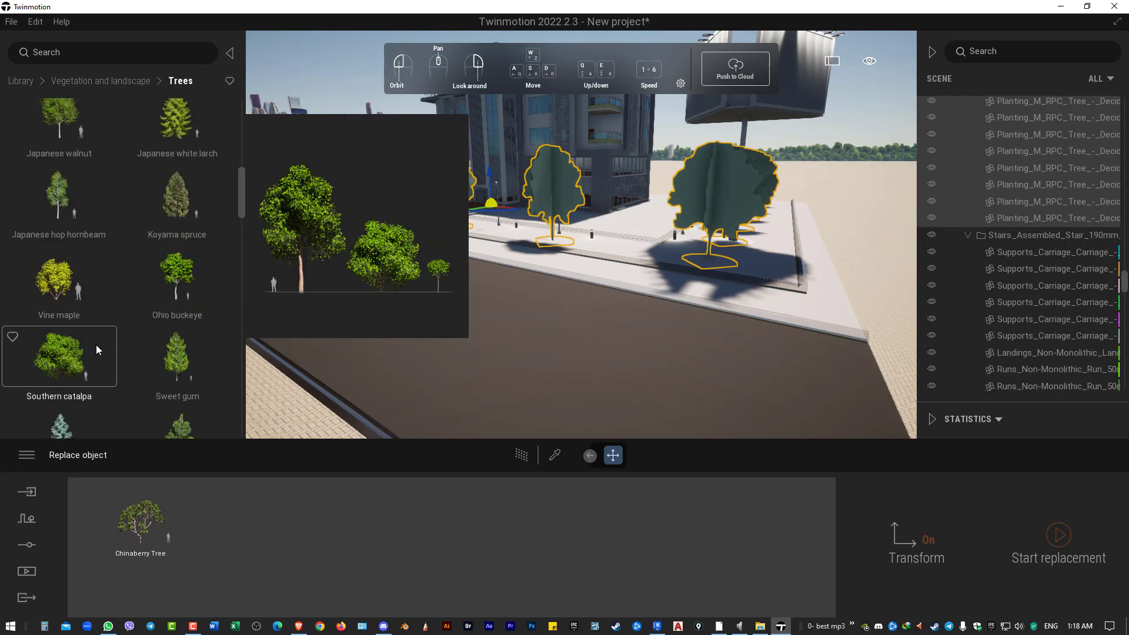
{"action": "scroll", "coordinate": [88, 314], "scroll_direction": "down", "scroll_amount": 1}
{"action": "scroll", "coordinate": [88, 314], "scroll_direction": "down", "scroll_amount": 2}
{"action": "scroll", "coordinate": [88, 314], "scroll_direction": "down", "scroll_amount": 2}
{"action": "scroll", "coordinate": [88, 315], "scroll_direction": "down", "scroll_amount": 1}
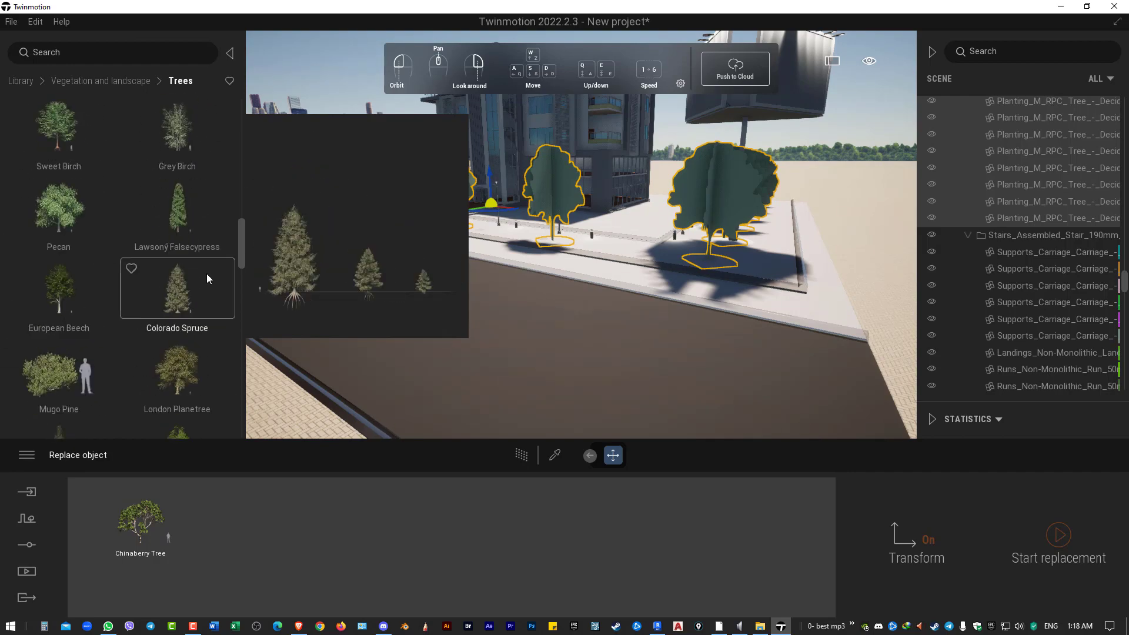
{"action": "left_click_drag", "start_coordinate": [194, 563], "coordinate": [192, 577]}
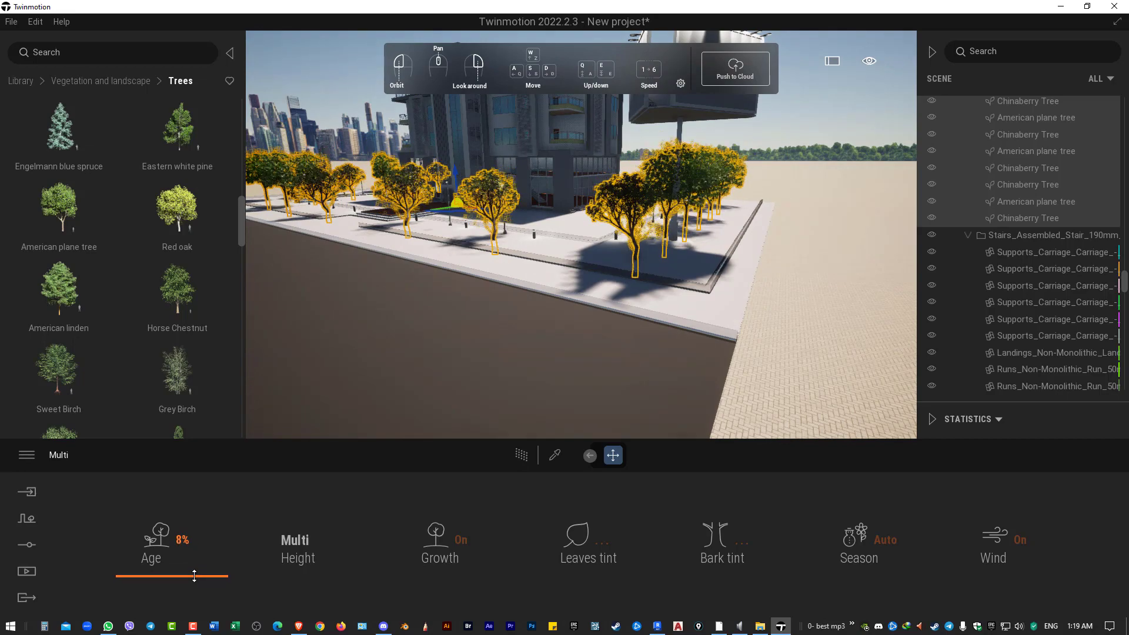
Reduce the trees' age to 9%, view them up close, and go to the Materials library
{"action": "left_click_drag", "start_coordinate": [444, 379], "coordinate": [412, 376]}
{"action": "left_click_drag", "start_coordinate": [581, 264], "coordinate": [482, 238]}
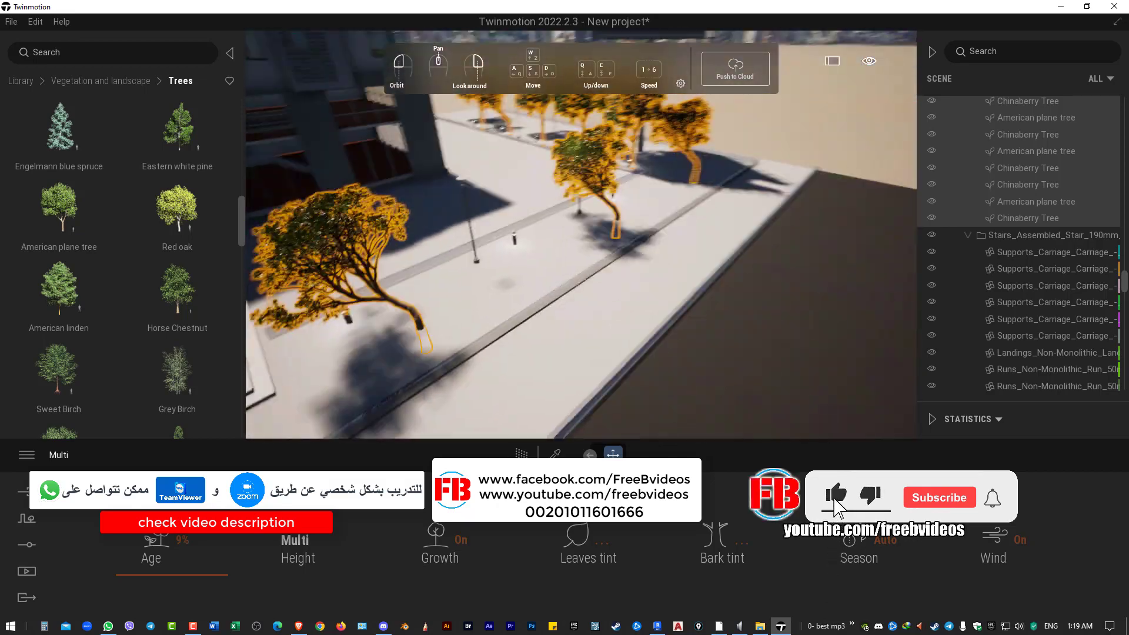
{"action": "left_click_drag", "start_coordinate": [565, 265], "coordinate": [532, 361]}
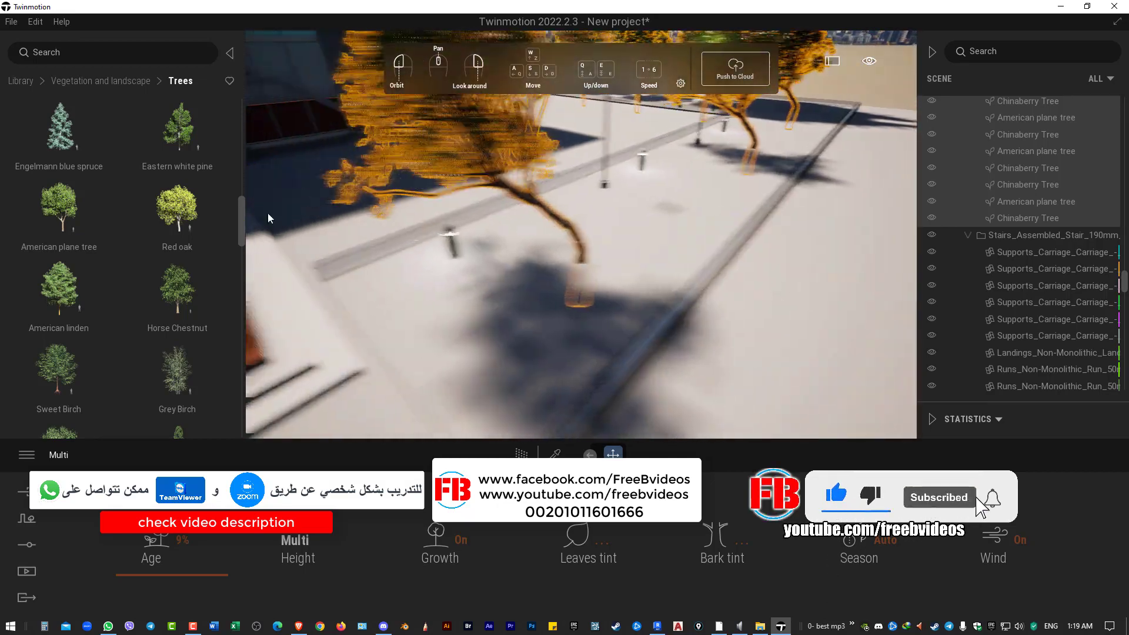
{"action": "left_click", "coordinate": [19, 82]}
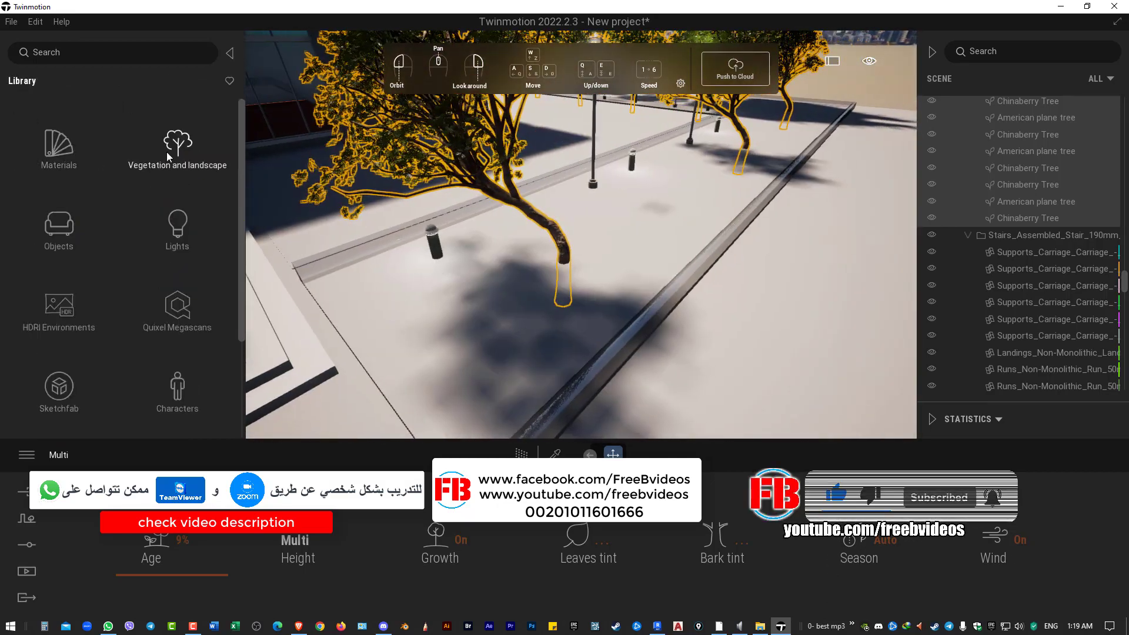
{"action": "left_click", "coordinate": [55, 165]}
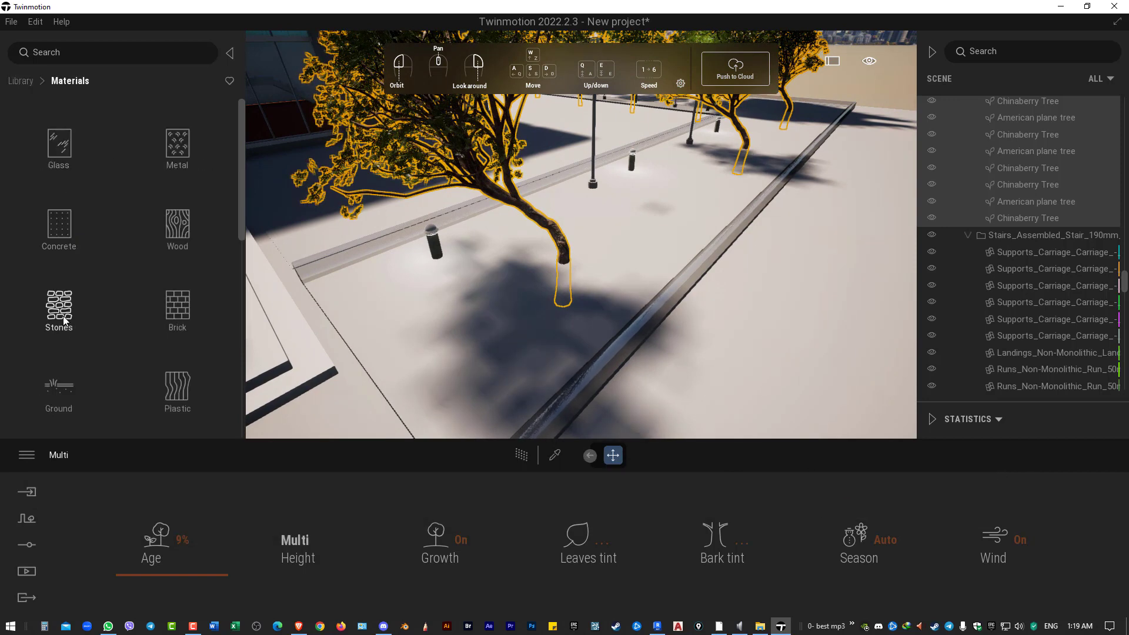
Find Grassy ground under Materials > Ground > Nature, try it on the planter floor, then undo
{"action": "left_click", "coordinate": [63, 423]}
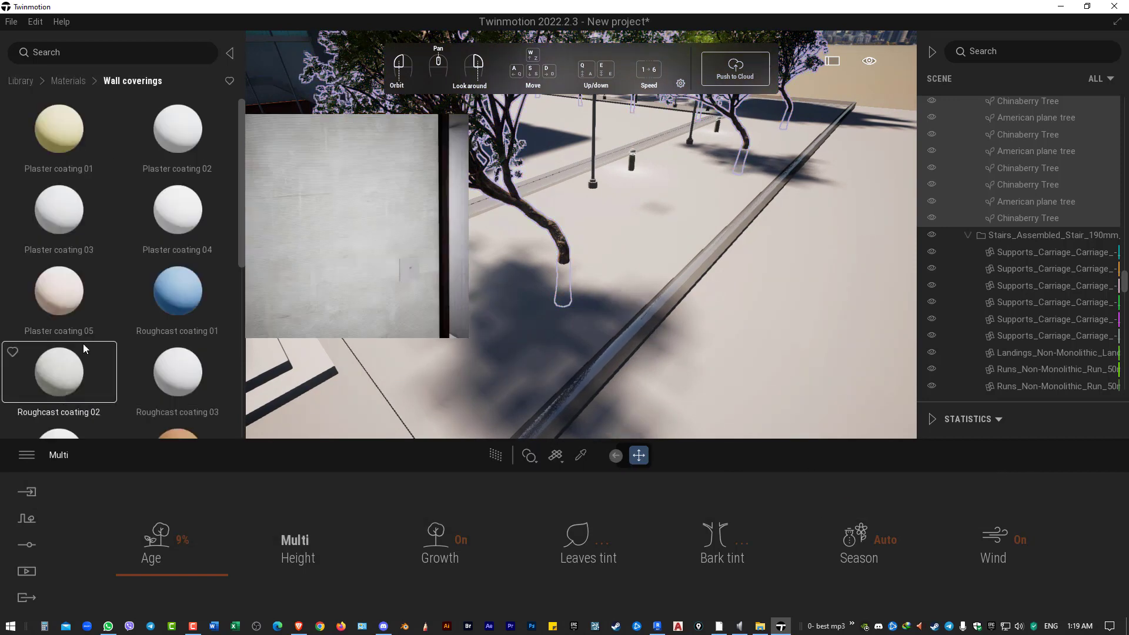
{"action": "left_click", "coordinate": [78, 82]}
{"action": "left_click", "coordinate": [71, 379]}
{"action": "left_click", "coordinate": [175, 152]}
{"action": "mouse_move", "coordinate": [177, 291]}
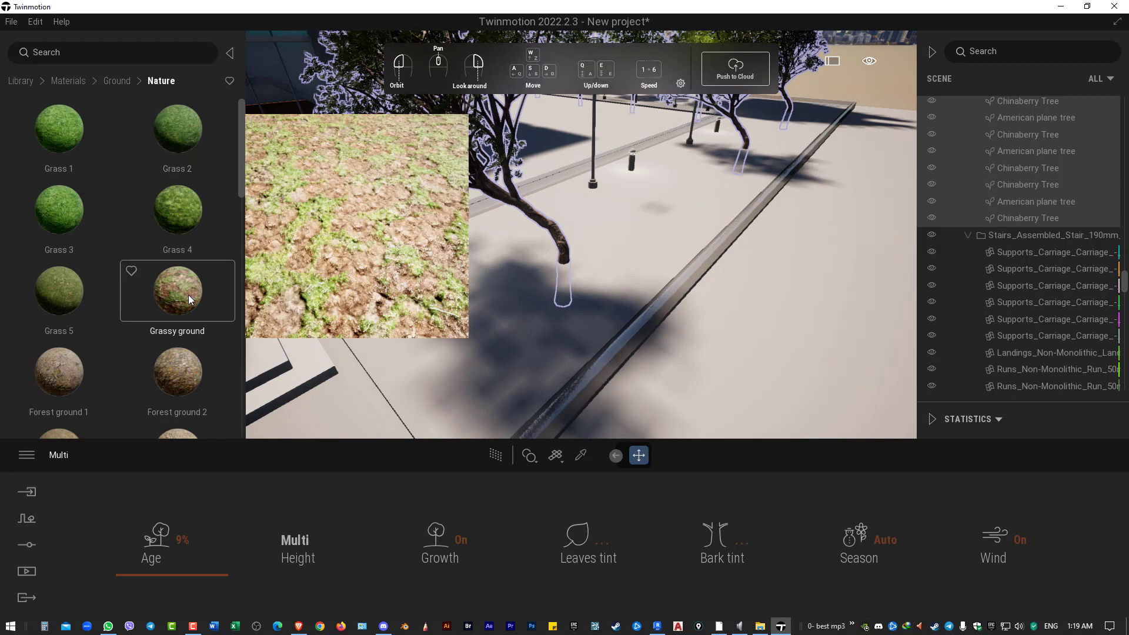
{"action": "left_click", "coordinate": [187, 233]}
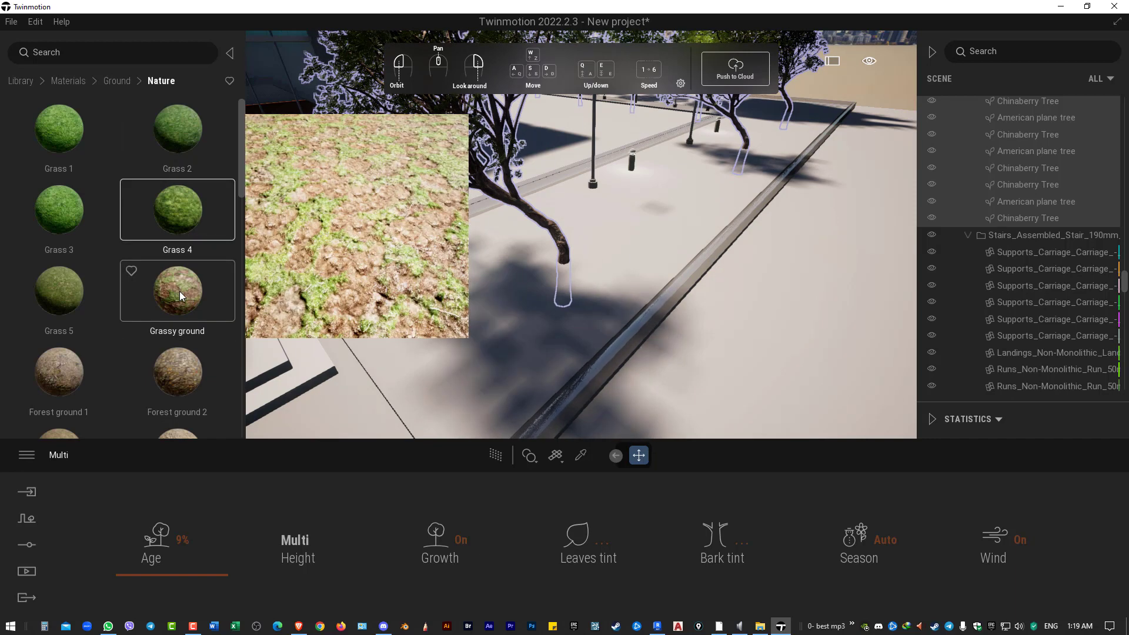
{"action": "left_click_drag", "start_coordinate": [67, 294], "coordinate": [461, 368]}
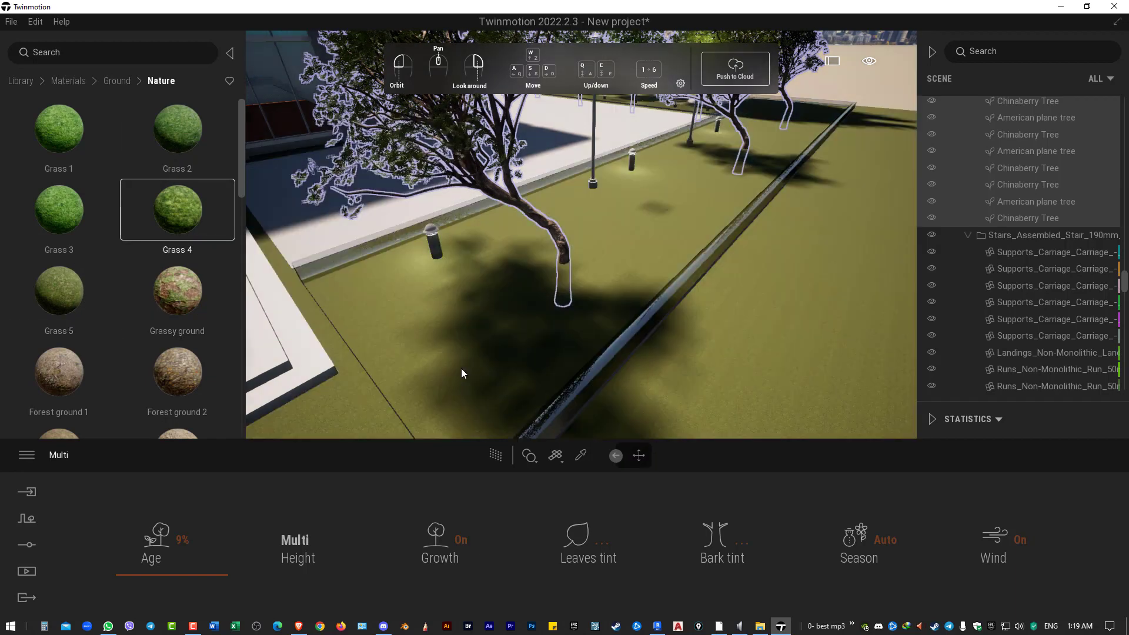
{"action": "left_click", "coordinate": [529, 455]}
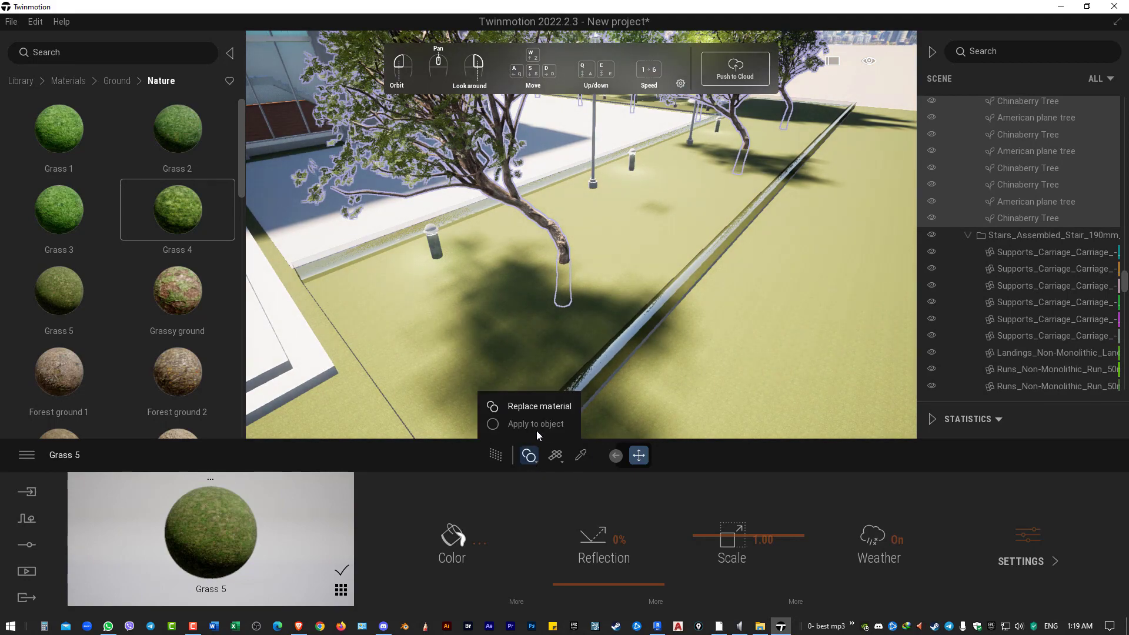
{"action": "left_click", "coordinate": [536, 426]}
{"action": "key", "text": "ctrl+z"}
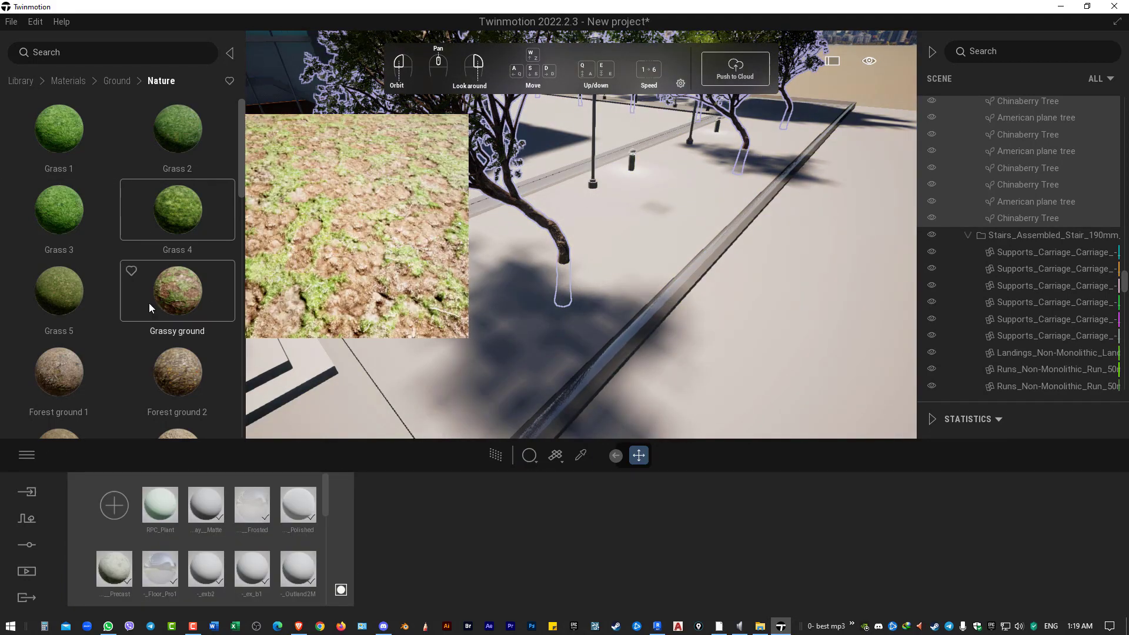
Apply Grassy ground to the planter floor with its scale set to 7.37
{"action": "mouse_move", "coordinate": [150, 302]}
{"action": "left_mouse_down"}
{"action": "mouse_move", "coordinate": [475, 334]}
{"action": "mouse_move", "coordinate": [588, 318]}
{"action": "mouse_move", "coordinate": [624, 295]}
{"action": "left_mouse_up"}
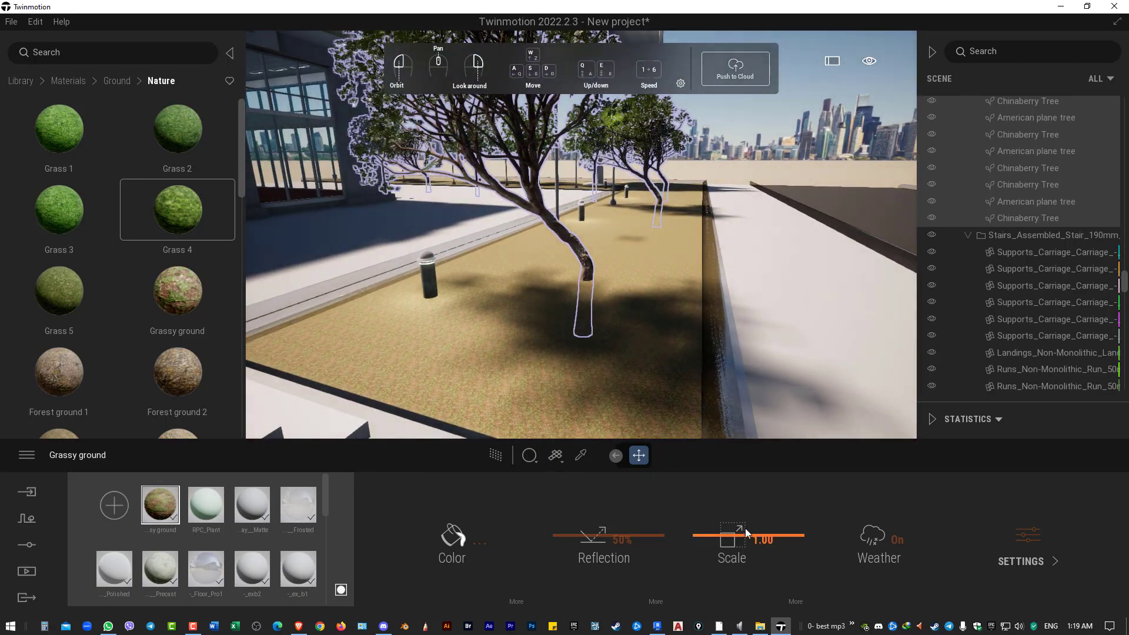
{"action": "left_click_drag", "start_coordinate": [746, 532], "coordinate": [789, 533]}
{"action": "mouse_move", "coordinate": [659, 329]}
{"action": "left_mouse_down"}
{"action": "mouse_move", "coordinate": [700, 318]}
{"action": "mouse_move", "coordinate": [647, 329]}
{"action": "left_mouse_up"}
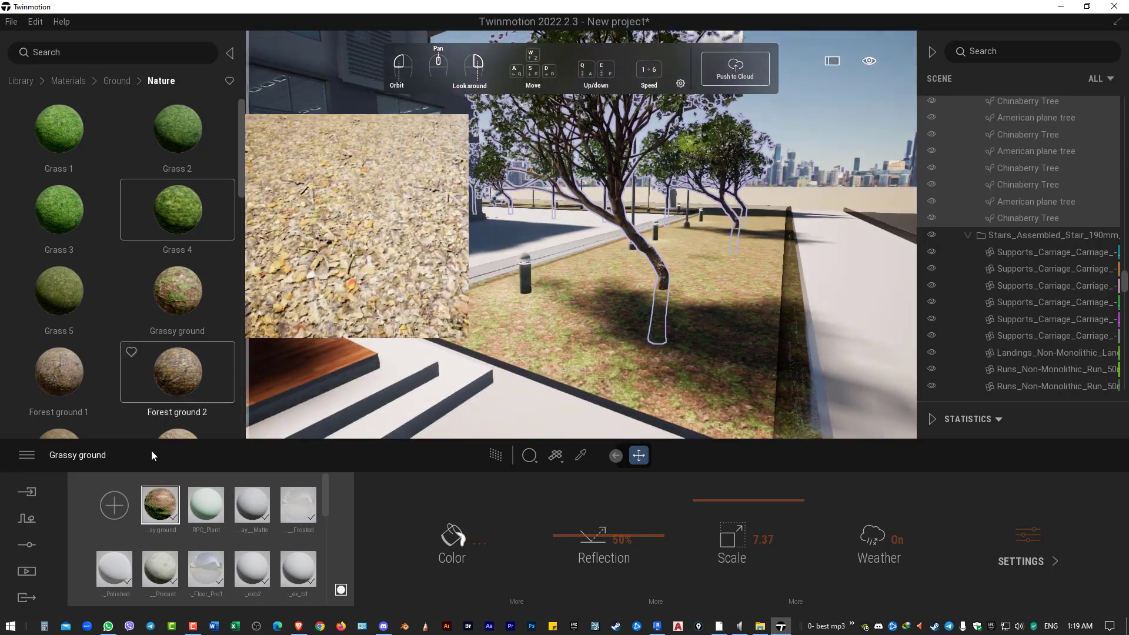
{"action": "left_click", "coordinate": [26, 519]}
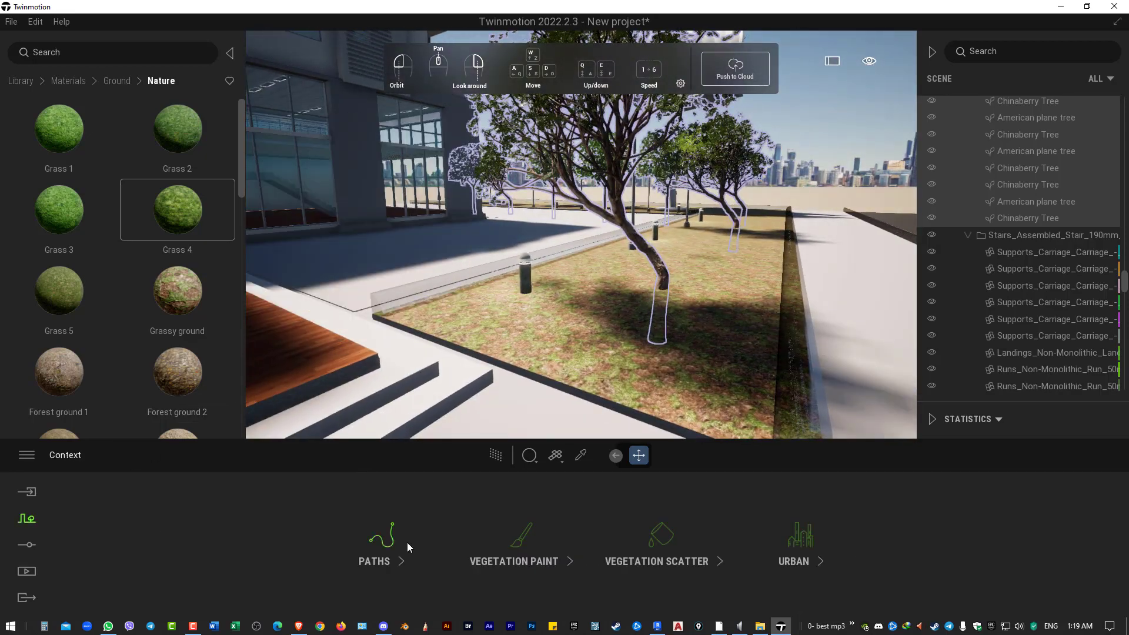
Load Wild Grass 01, Long grass 01 and Clovers 01 into the Vegetation scatter mix
{"action": "left_click", "coordinate": [661, 544]}
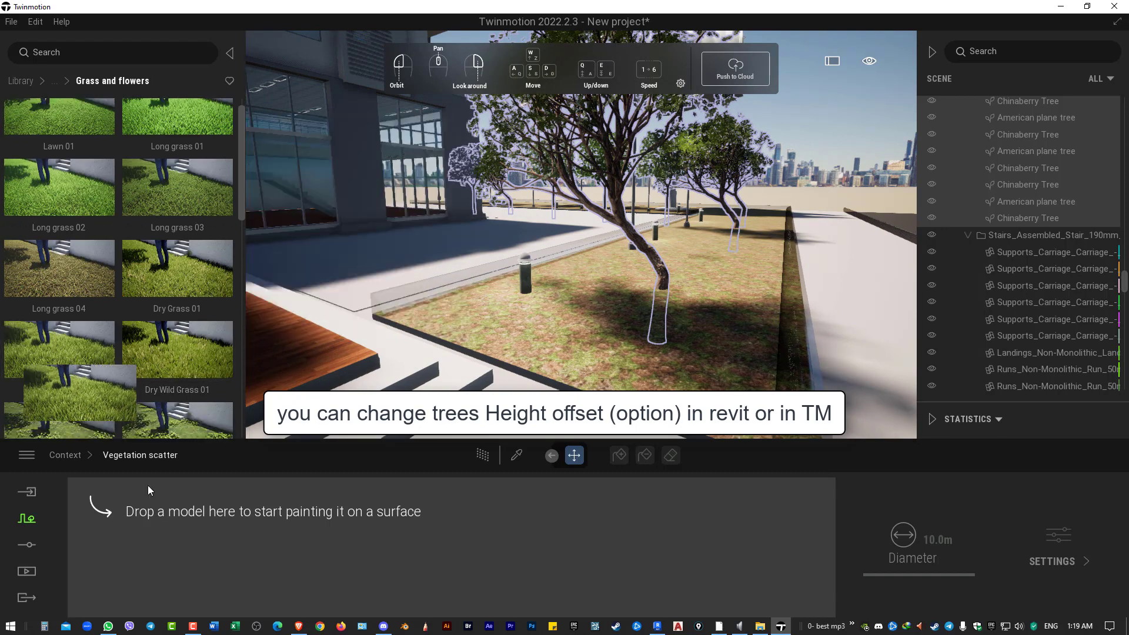
{"action": "left_click_drag", "start_coordinate": [148, 490], "coordinate": [150, 506]}
{"action": "left_click_drag", "start_coordinate": [186, 192], "coordinate": [239, 525]}
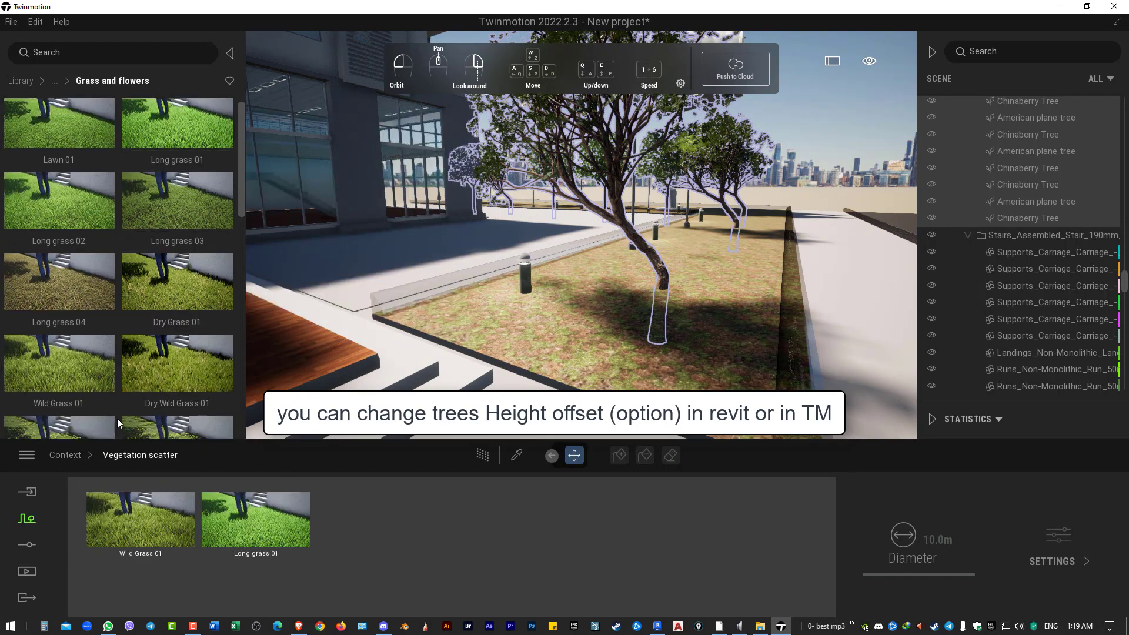
{"action": "scroll", "coordinate": [118, 419], "scroll_direction": "down", "scroll_amount": 2}
{"action": "left_click_drag", "start_coordinate": [95, 353], "coordinate": [363, 533]}
{"action": "mouse_move", "coordinate": [370, 518]}
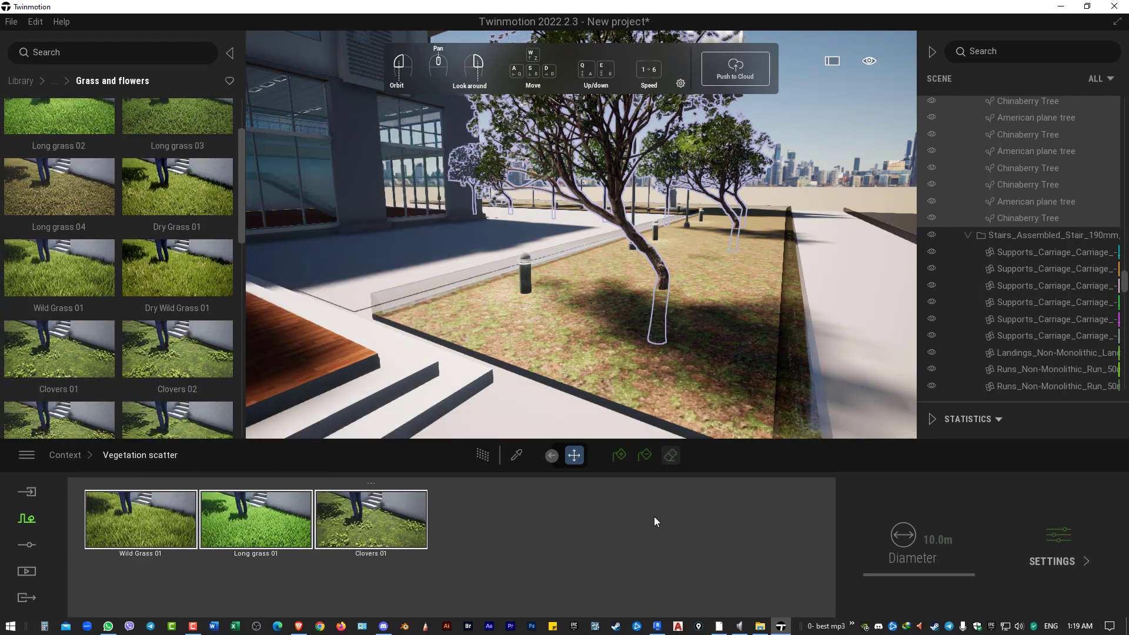
Paint the grass mix across the planter bed and toggle Path Tracer on and off
{"action": "left_click", "coordinate": [621, 456]}
{"action": "left_click", "coordinate": [595, 347]}
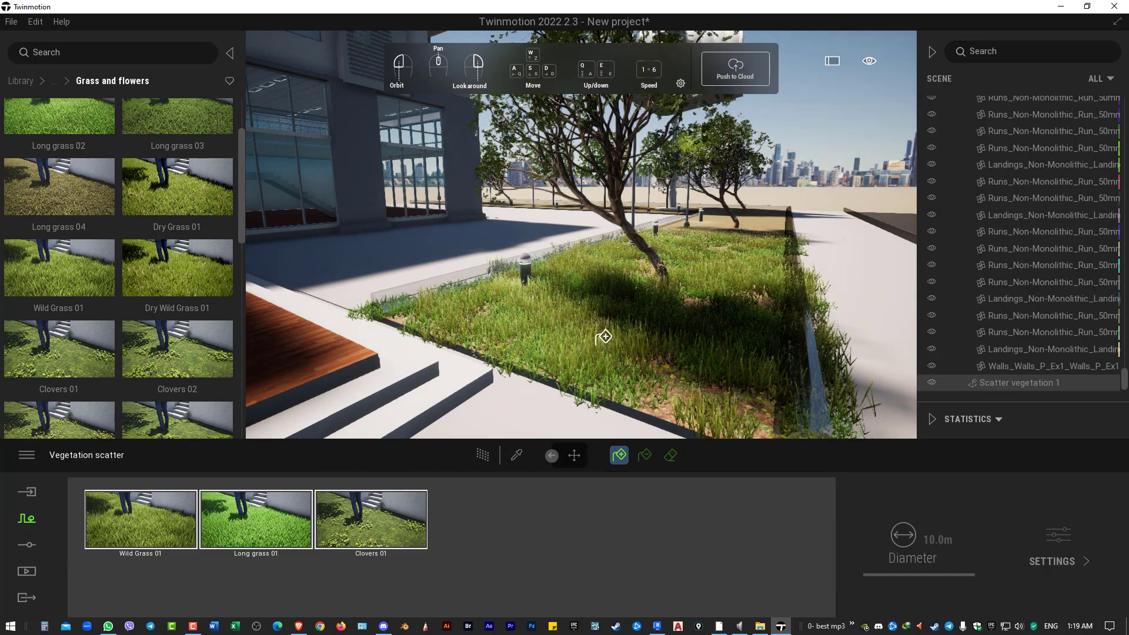
{"action": "key", "text": "w"}
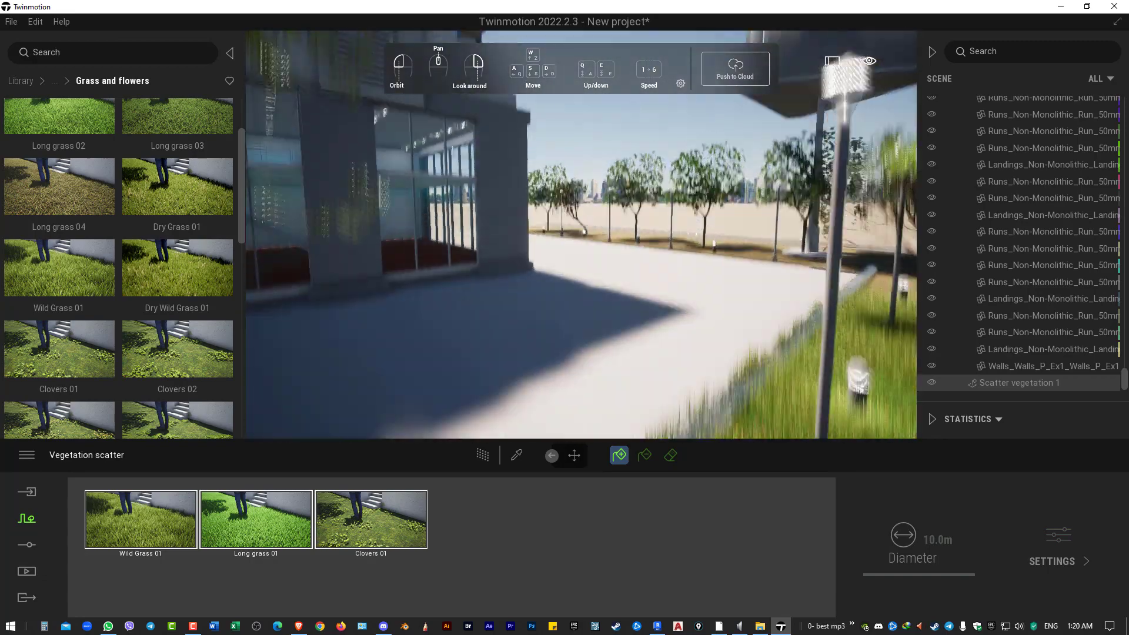
{"action": "left_click_drag", "start_coordinate": [582, 353], "coordinate": [615, 479]}
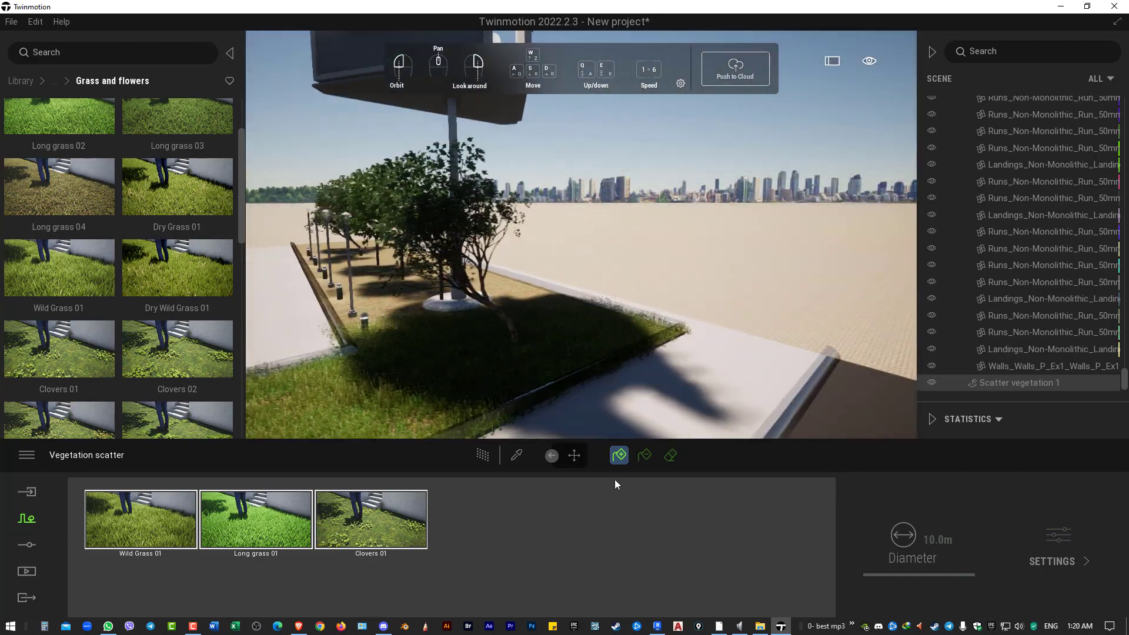
{"action": "left_click", "coordinate": [510, 459]}
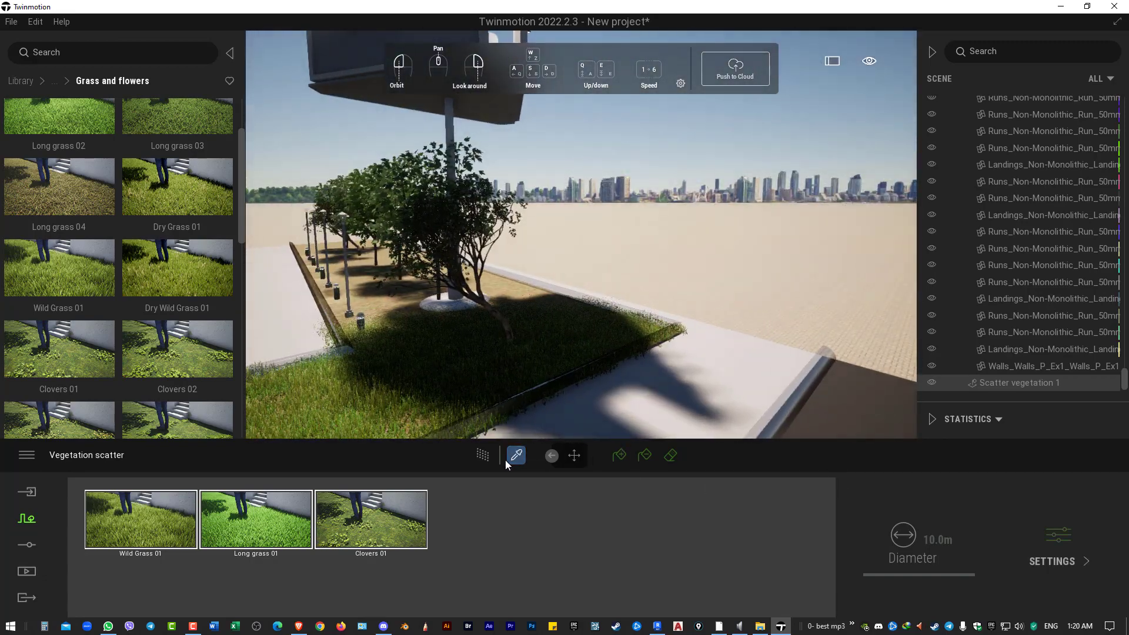
{"action": "left_click", "coordinate": [566, 455]}
{"action": "mouse_move", "coordinate": [647, 353]}
{"action": "left_mouse_down"}
{"action": "mouse_move", "coordinate": [692, 323]}
{"action": "mouse_move", "coordinate": [565, 330]}
{"action": "mouse_move", "coordinate": [536, 434]}
{"action": "left_mouse_up"}
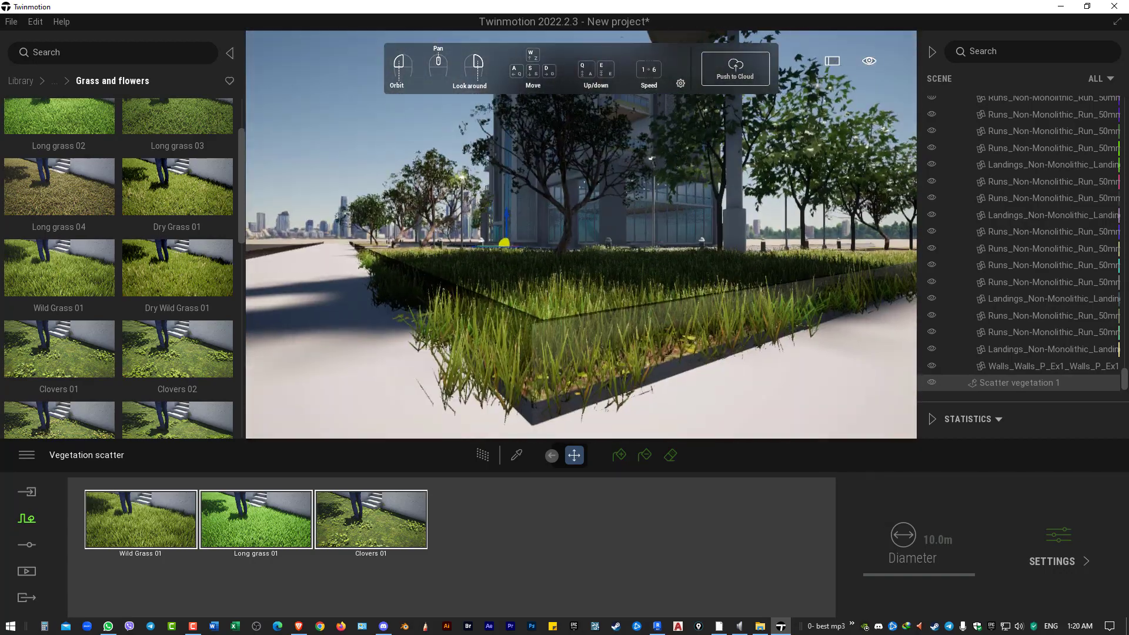
{"action": "left_click", "coordinate": [479, 455]}
{"action": "left_click", "coordinate": [480, 456]}
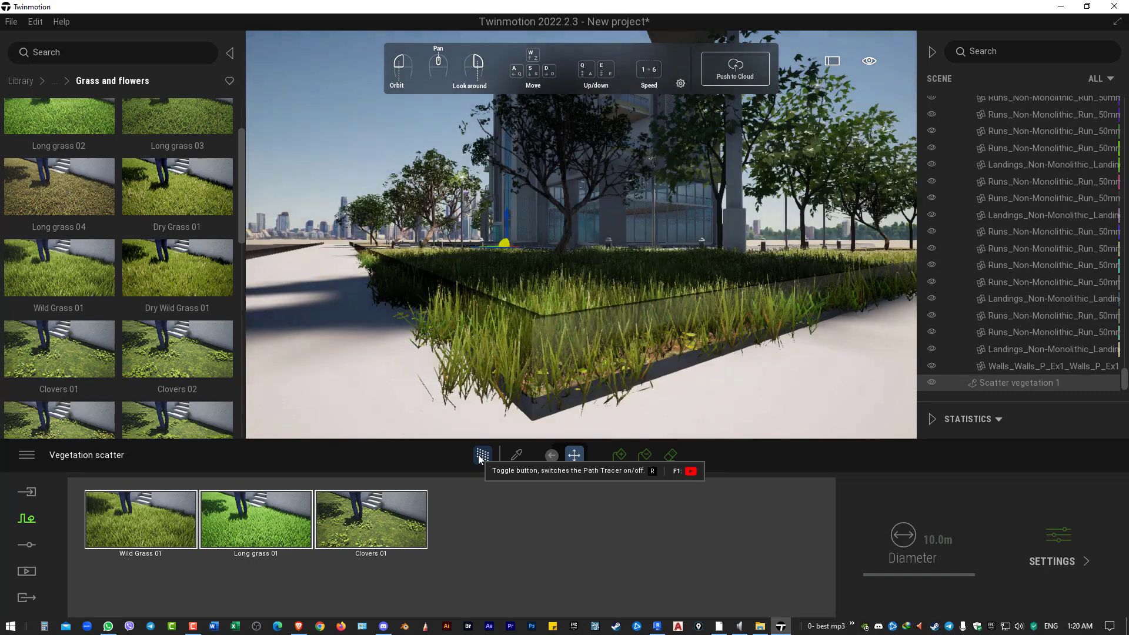
{"action": "left_click_drag", "start_coordinate": [488, 411], "coordinate": [412, 377]}
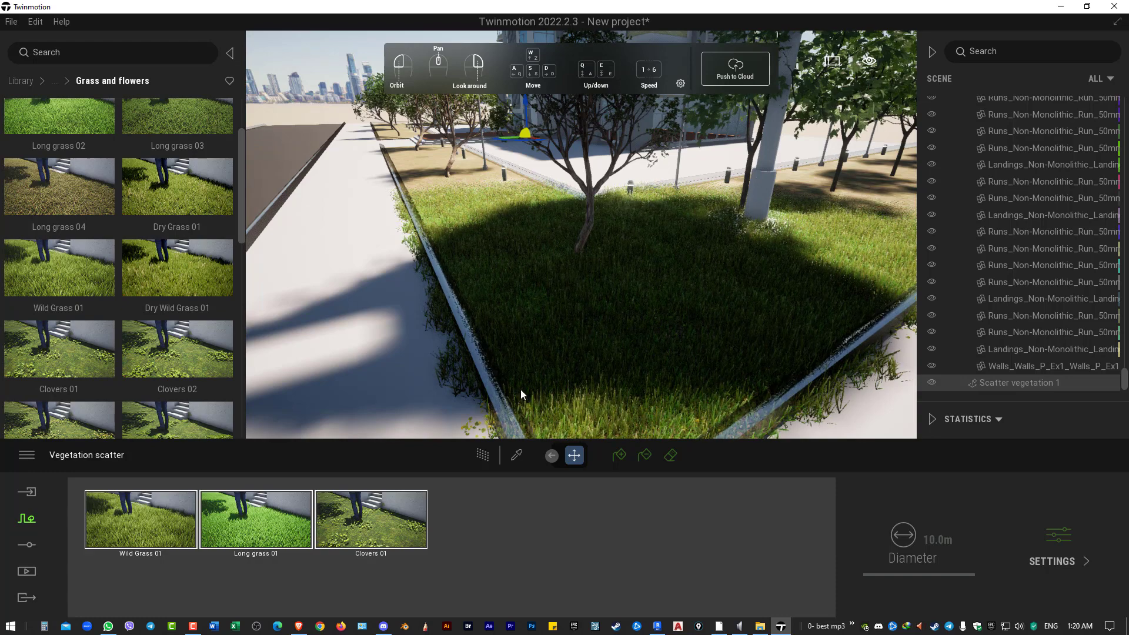
Erase stray scattered grass from the walkway with a 2.3 m brush, checking the lawn edges
{"action": "key", "text": "shift"}
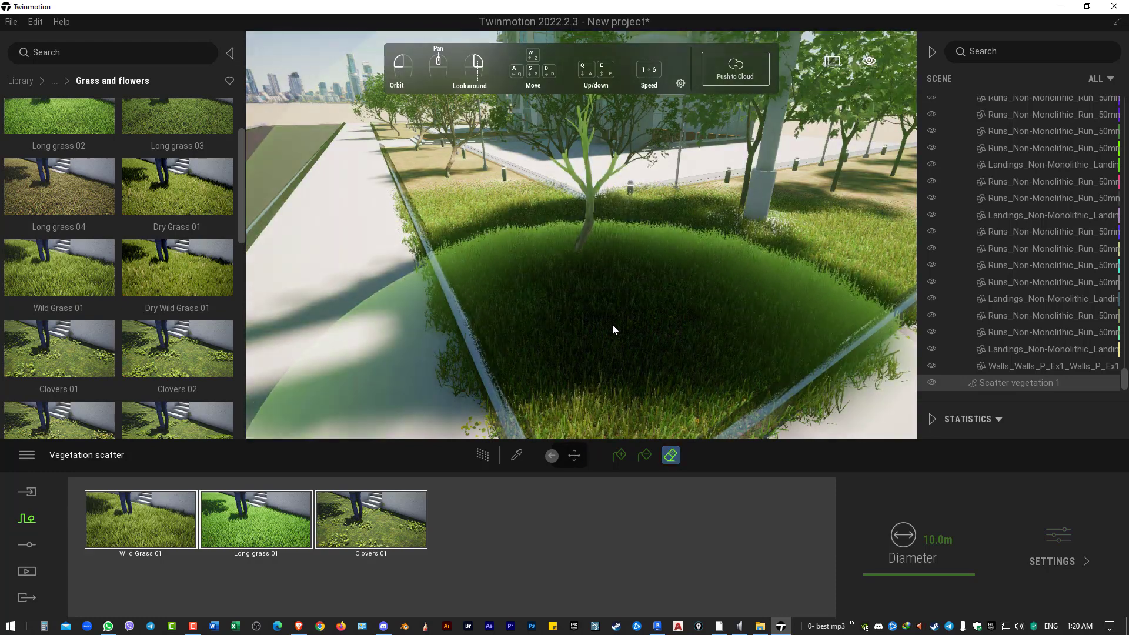
{"action": "left_click_drag", "start_coordinate": [930, 581], "coordinate": [930, 582]}
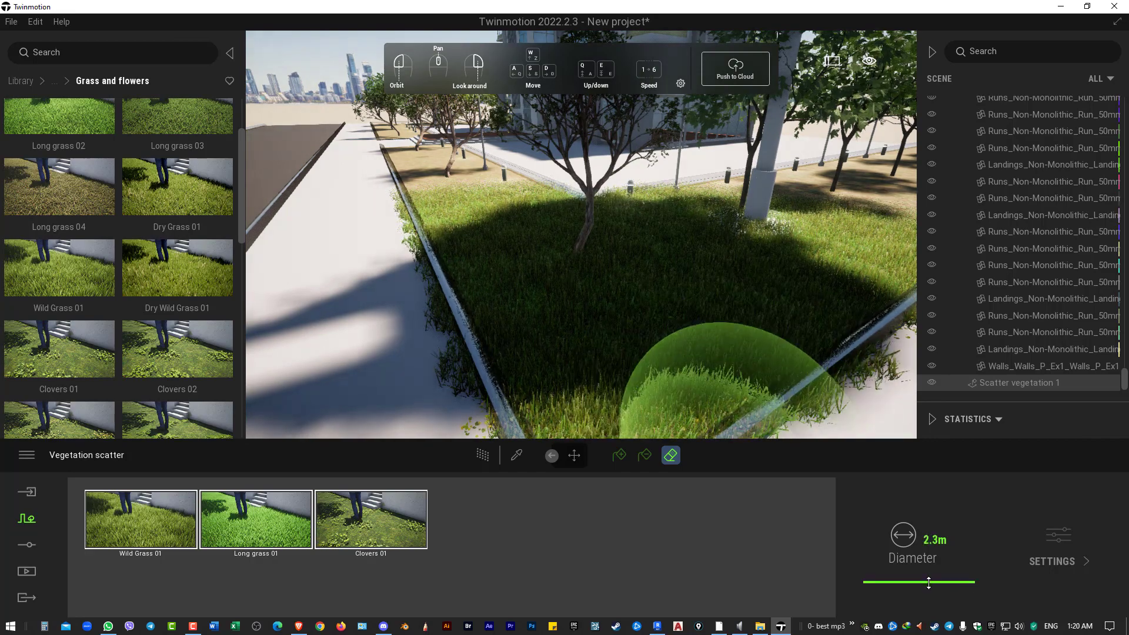
{"action": "left_click_drag", "start_coordinate": [798, 381], "coordinate": [720, 377]}
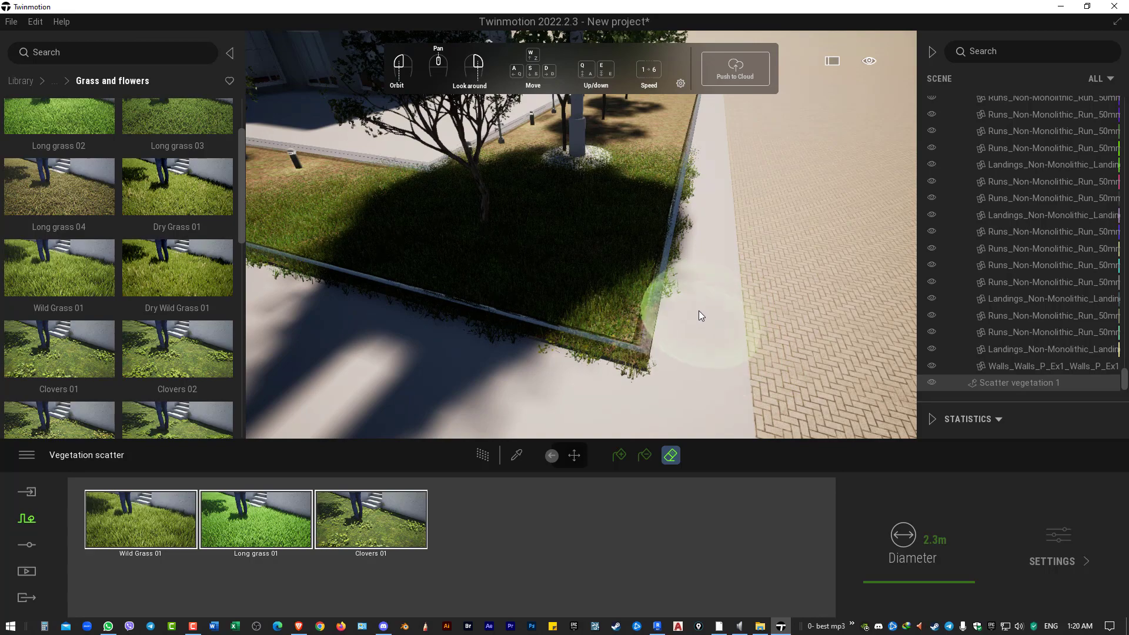
{"action": "mouse_move", "coordinate": [707, 268]}
{"action": "left_mouse_down"}
{"action": "mouse_move", "coordinate": [700, 194]}
{"action": "mouse_move", "coordinate": [654, 280]}
{"action": "left_mouse_up"}
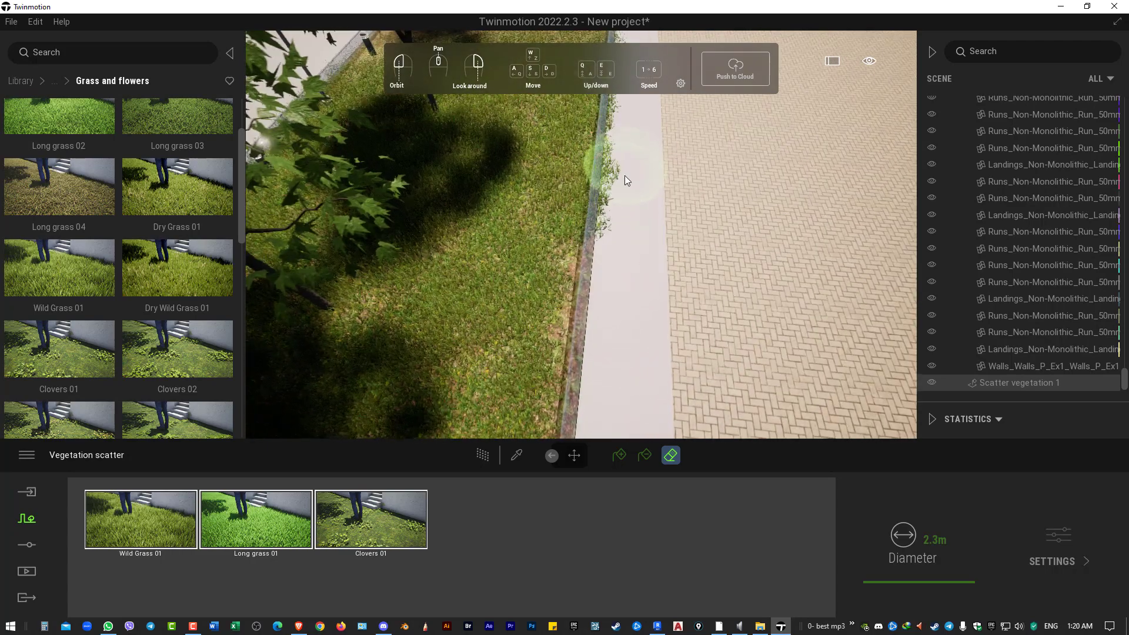
{"action": "left_click_drag", "start_coordinate": [614, 223], "coordinate": [620, 285]}
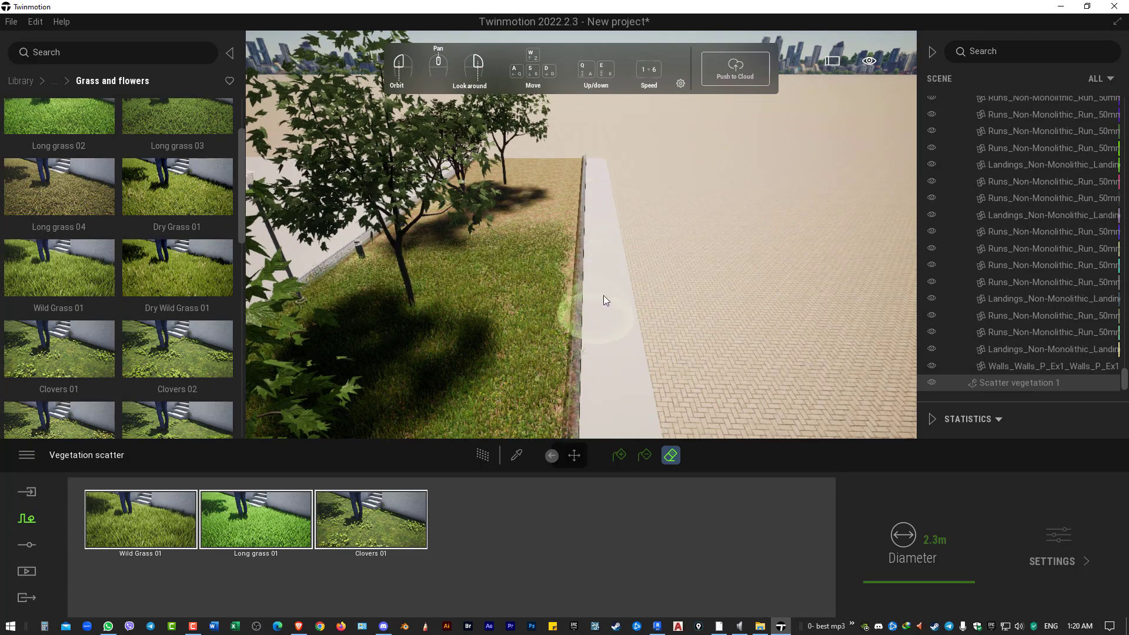
{"action": "mouse_move", "coordinate": [604, 295]}
{"action": "left_mouse_down"}
{"action": "mouse_move", "coordinate": [612, 231]}
{"action": "mouse_move", "coordinate": [562, 244]}
{"action": "mouse_move", "coordinate": [584, 354]}
{"action": "left_mouse_up"}
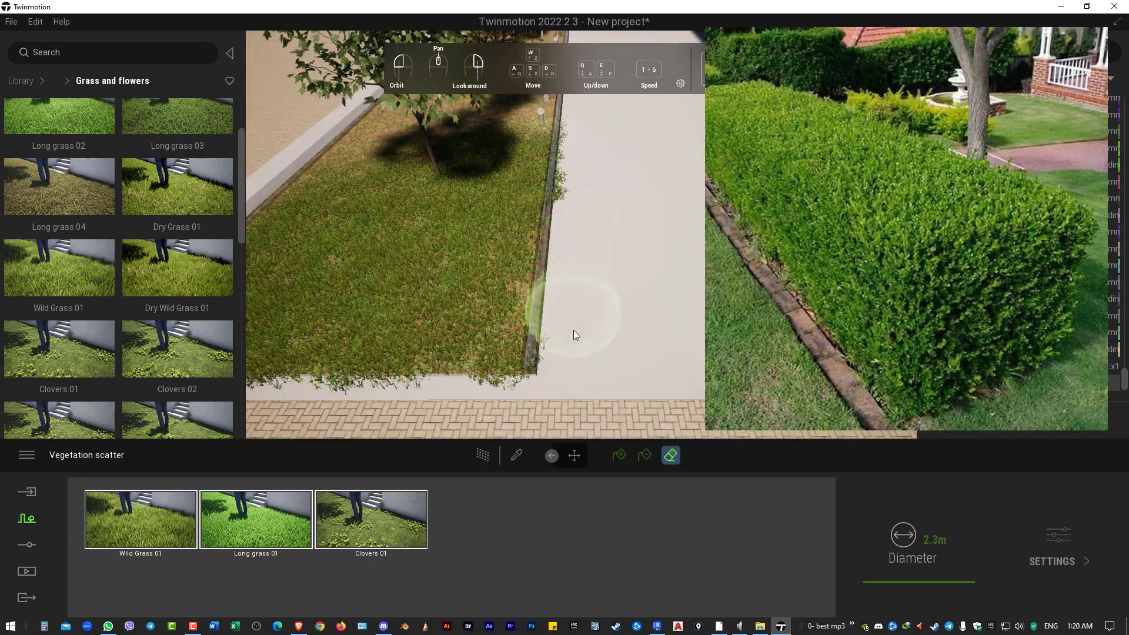
{"action": "left_click_drag", "start_coordinate": [576, 246], "coordinate": [570, 277]}
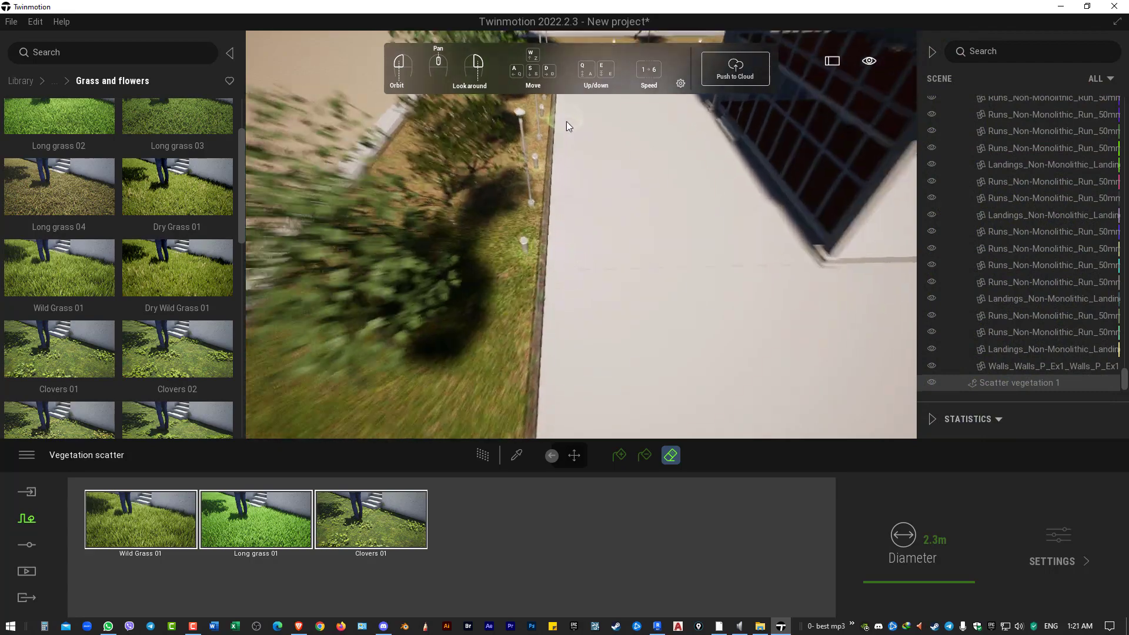
{"action": "left_click_drag", "start_coordinate": [567, 121], "coordinate": [568, 206]}
{"action": "scroll", "coordinate": [566, 124], "scroll_direction": "down", "scroll_amount": 5}
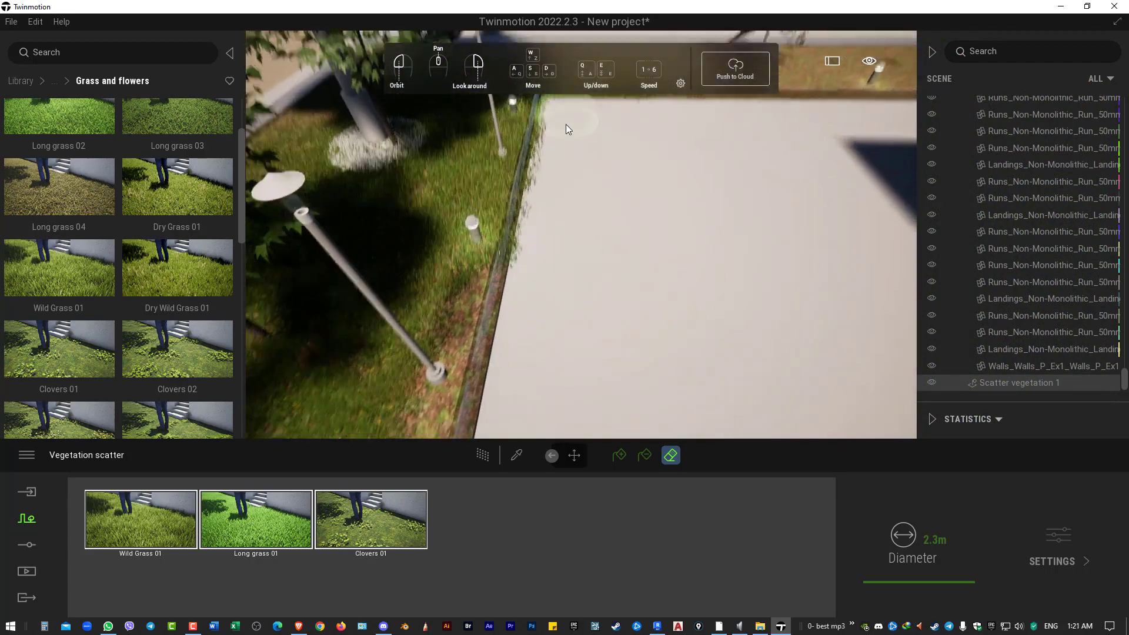
{"action": "left_click_drag", "start_coordinate": [546, 120], "coordinate": [682, 227]}
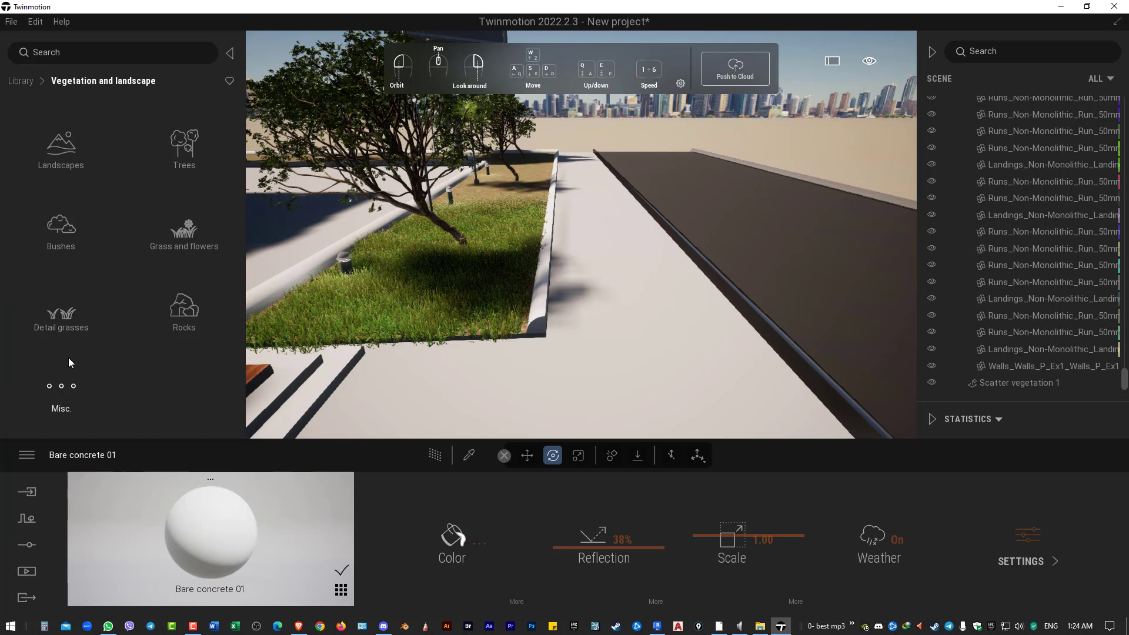
Place a Leafy hedge from the Misc. vegetation assets into the planting bed
{"action": "left_click", "coordinate": [74, 384]}
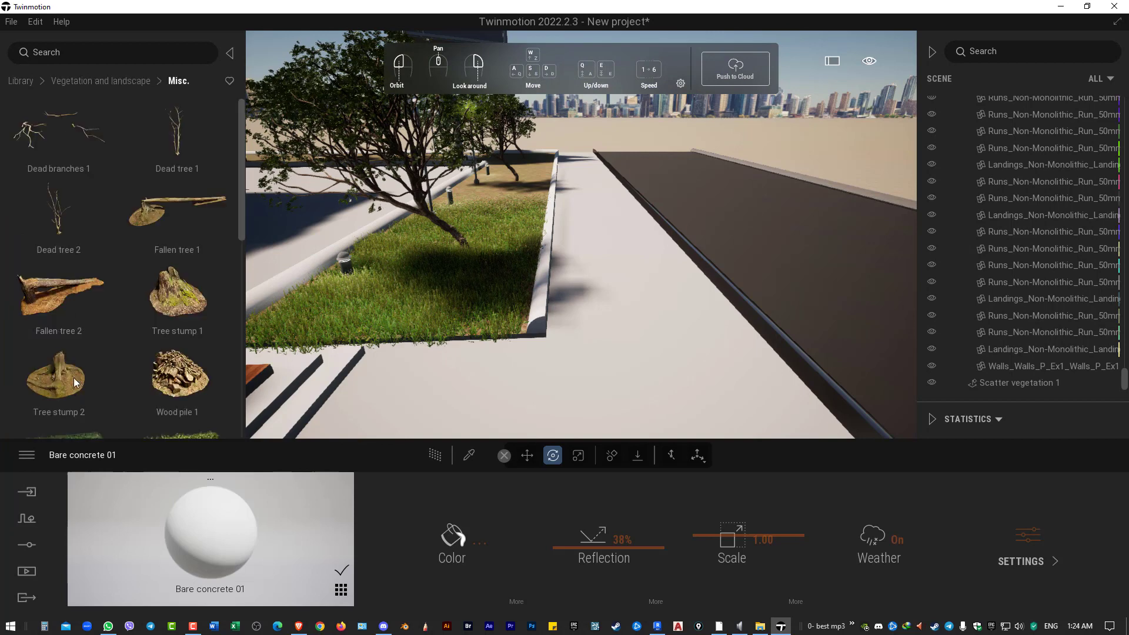
{"action": "scroll", "coordinate": [223, 200], "scroll_direction": "down", "scroll_amount": 3}
{"action": "scroll", "coordinate": [179, 202], "scroll_direction": "down", "scroll_amount": 1}
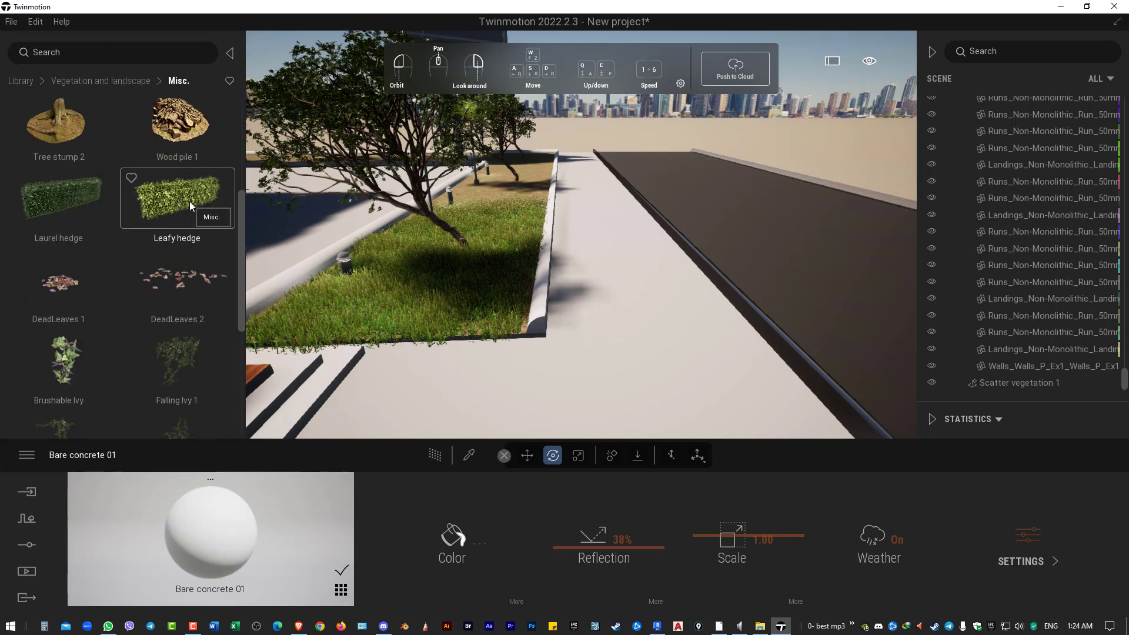
{"action": "mouse_move", "coordinate": [190, 201]}
{"action": "left_mouse_down"}
{"action": "mouse_move", "coordinate": [519, 350]}
{"action": "mouse_move", "coordinate": [536, 321]}
{"action": "mouse_move", "coordinate": [582, 311]}
{"action": "mouse_move", "coordinate": [535, 338]}
{"action": "mouse_move", "coordinate": [581, 310]}
{"action": "mouse_move", "coordinate": [581, 325]}
{"action": "left_mouse_up"}
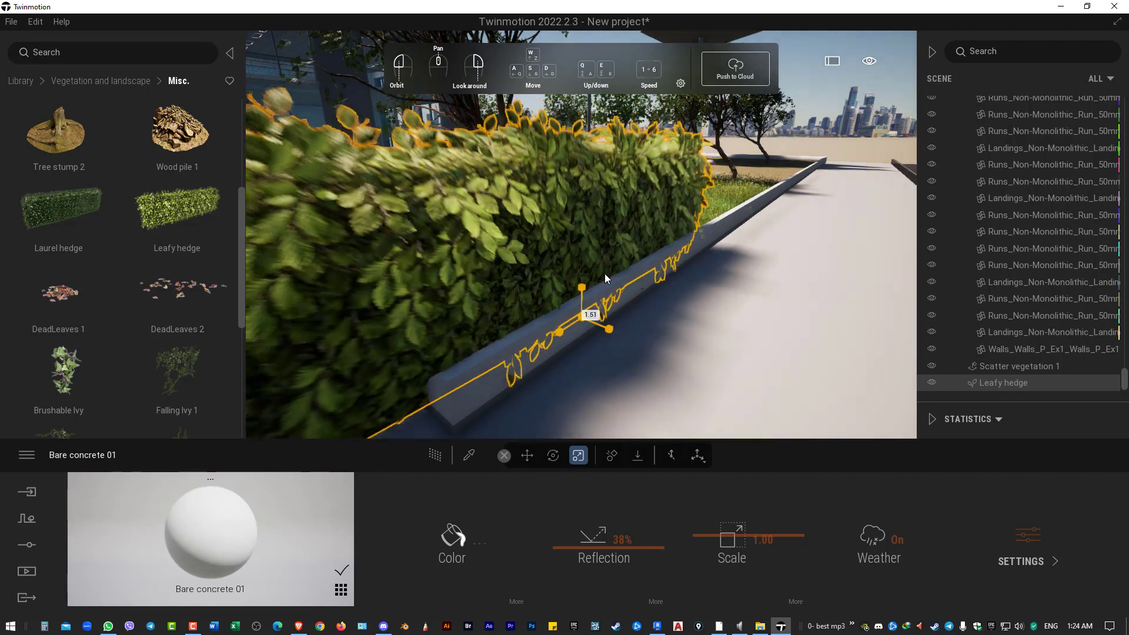
Move the hedge and Shift-drag to copy it along the planter, 7 instances at 5.84 m
{"action": "scroll", "coordinate": [605, 274], "scroll_direction": "down", "scroll_amount": 5}
{"action": "left_click", "coordinate": [527, 455]}
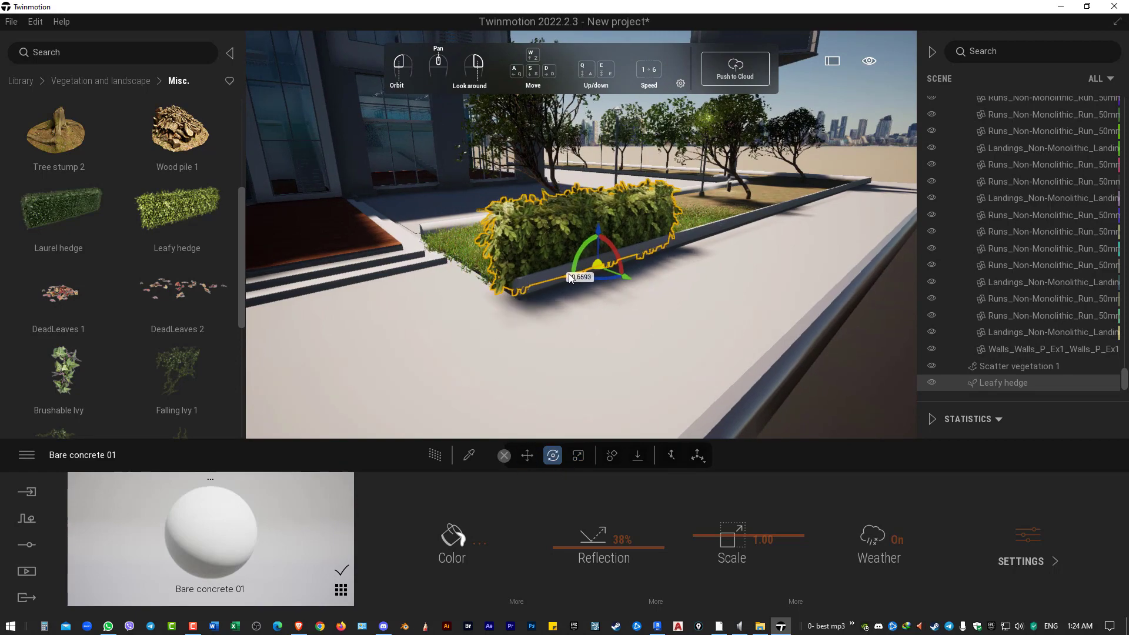
{"action": "left_click_drag", "start_coordinate": [547, 288], "coordinate": [624, 278]}
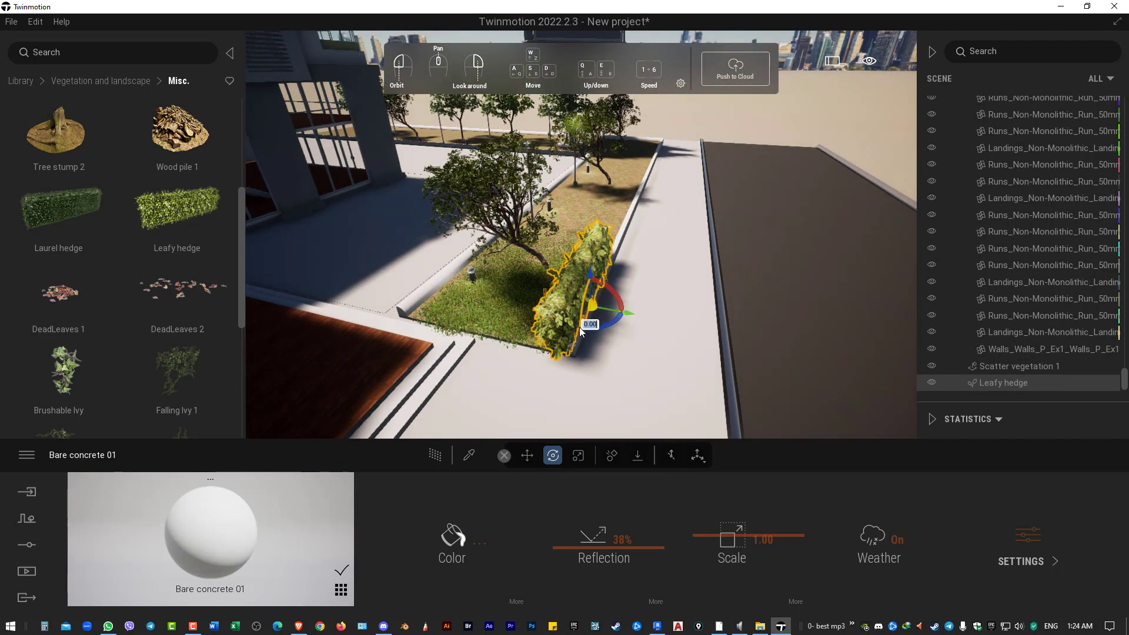
{"action": "left_click_drag", "start_coordinate": [578, 334], "coordinate": [629, 254], "text": "shift"}
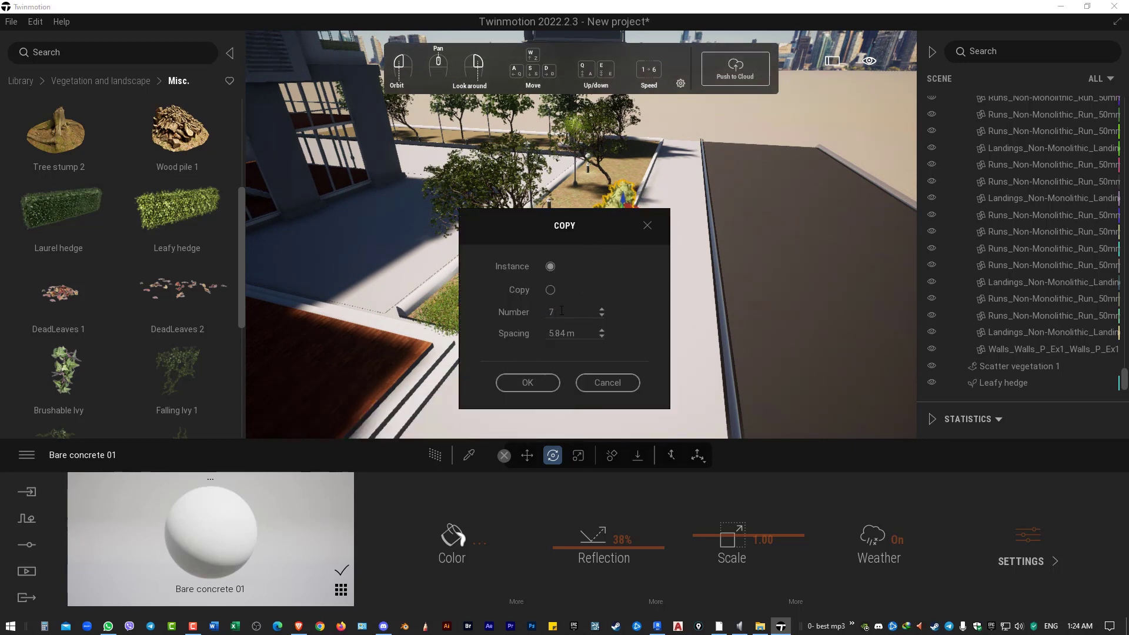
Confirm the seven hedge instances, slide the last segment to the bed corner, and add another copy
{"action": "left_click", "coordinate": [528, 383]}
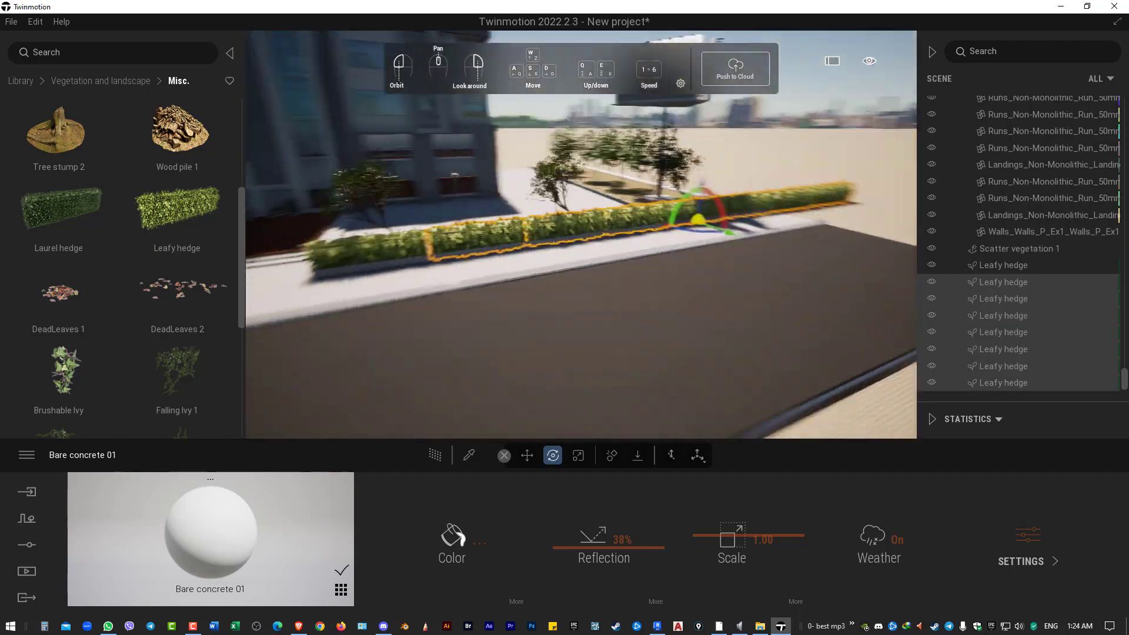
{"action": "left_click", "coordinate": [707, 284]}
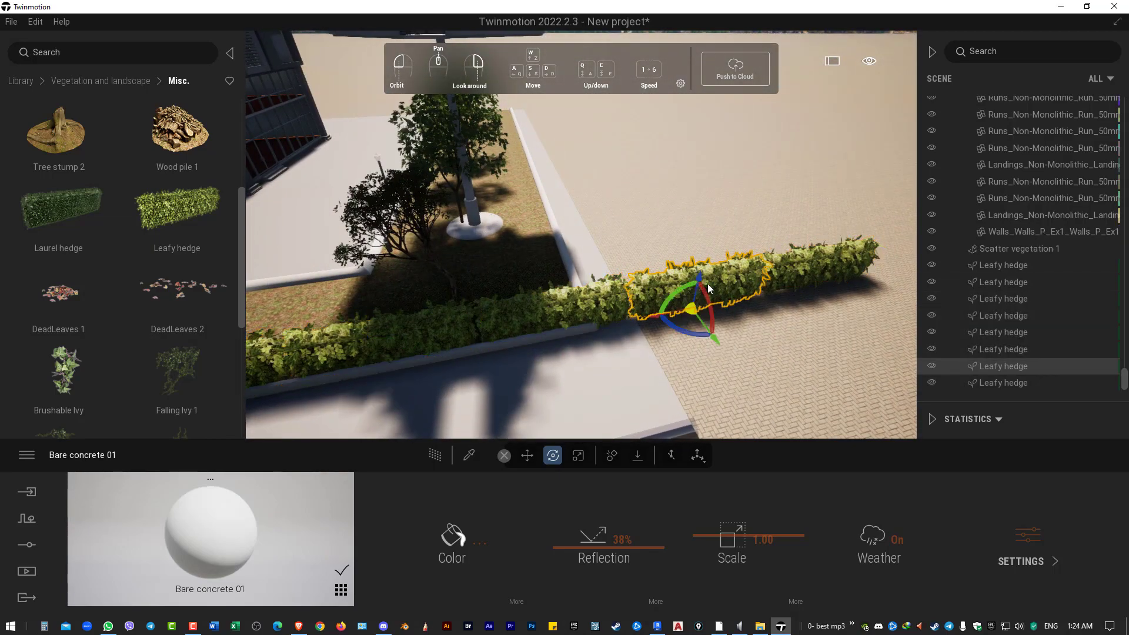
{"action": "left_click_drag", "start_coordinate": [806, 274], "coordinate": [508, 346]}
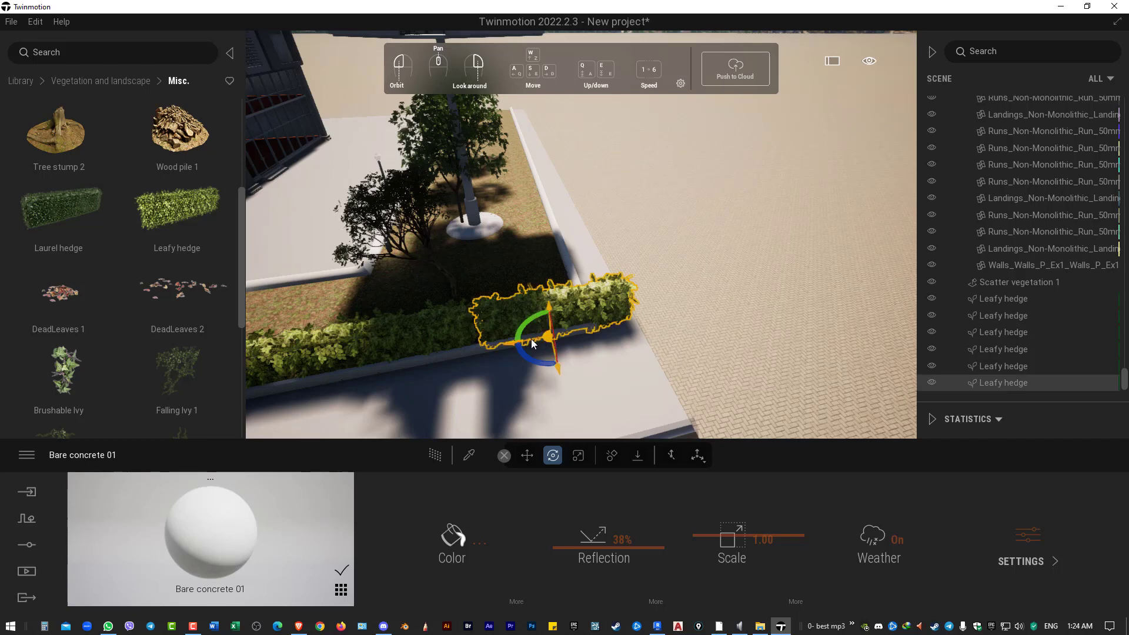
{"action": "mouse_move", "coordinate": [508, 346]}
{"action": "left_mouse_down"}
{"action": "mouse_move", "coordinate": [455, 354]}
{"action": "mouse_move", "coordinate": [582, 219]}
{"action": "left_mouse_up"}
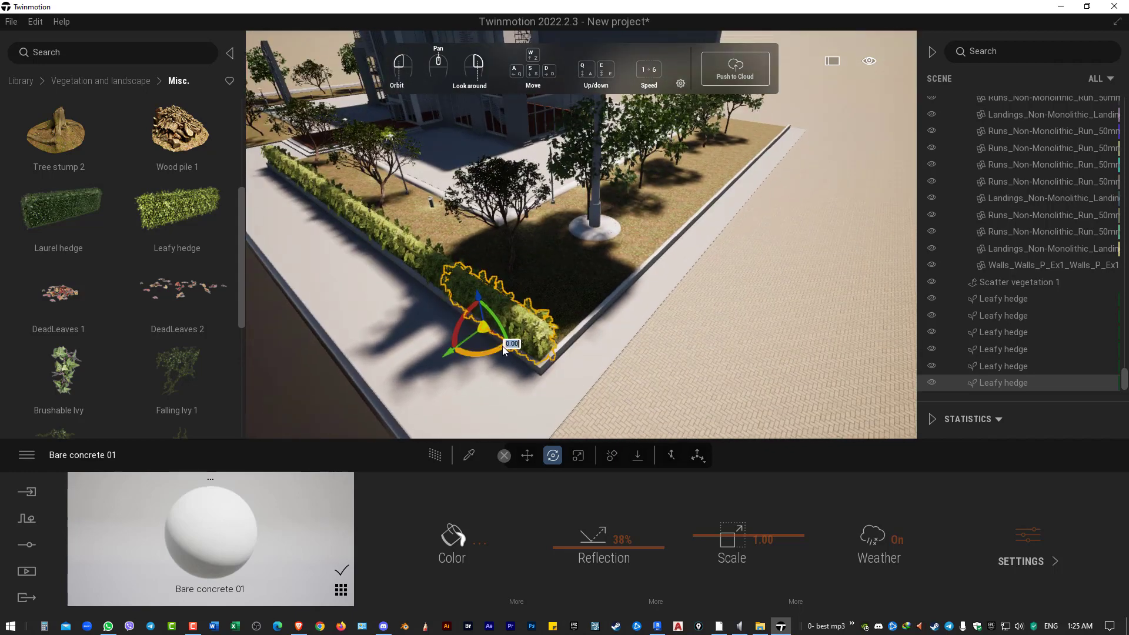
{"action": "mouse_move", "coordinate": [475, 343]}
{"action": "left_mouse_down"}
{"action": "mouse_move", "coordinate": [559, 310]}
{"action": "mouse_move", "coordinate": [561, 352]}
{"action": "mouse_move", "coordinate": [647, 321]}
{"action": "mouse_move", "coordinate": [579, 350]}
{"action": "mouse_move", "coordinate": [626, 318]}
{"action": "left_mouse_up"}
{"action": "left_click", "coordinate": [538, 385]}
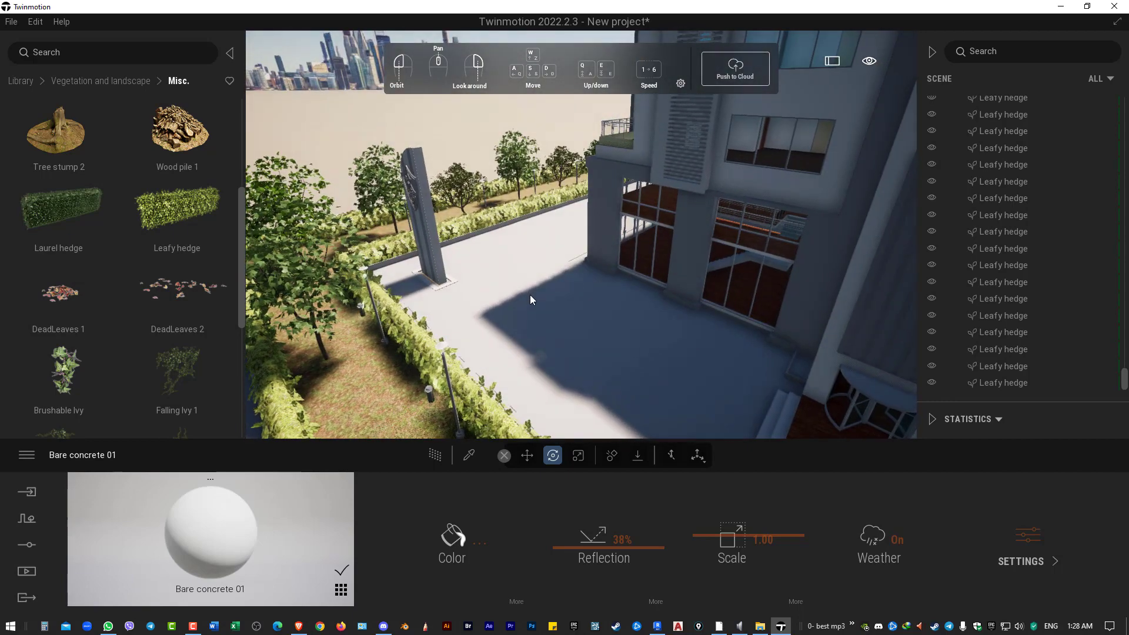
{"action": "left_click", "coordinate": [531, 295]}
Apply Concrete road 5 from Ground > Man-made materials to the ground floor
{"action": "left_click", "coordinate": [23, 81]}
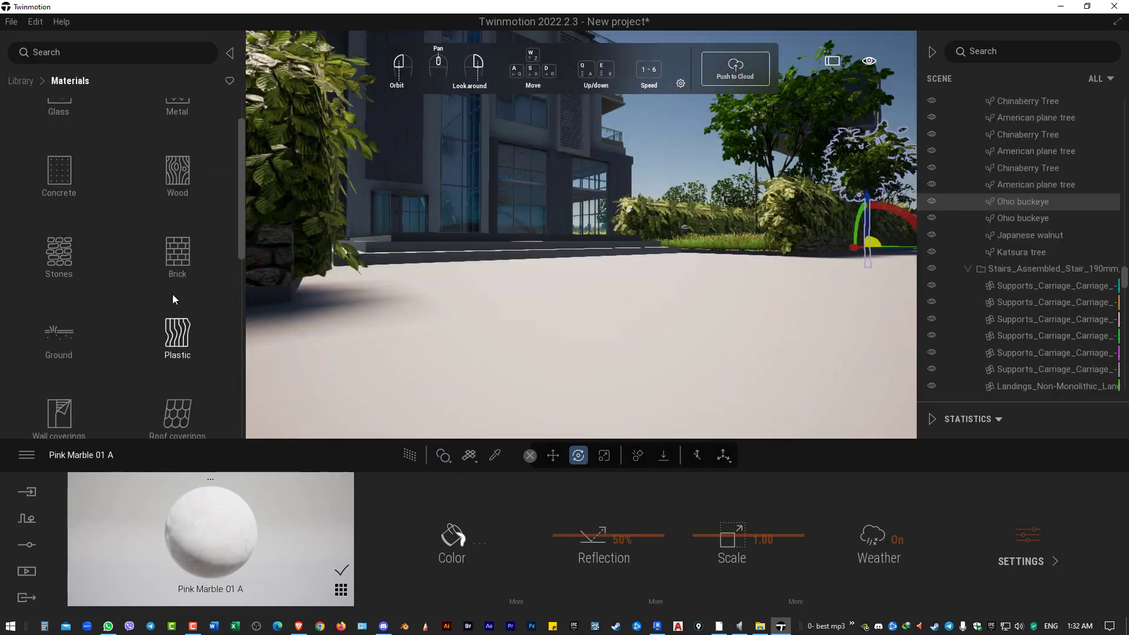
{"action": "left_click", "coordinate": [77, 79]}
{"action": "left_click", "coordinate": [136, 346]}
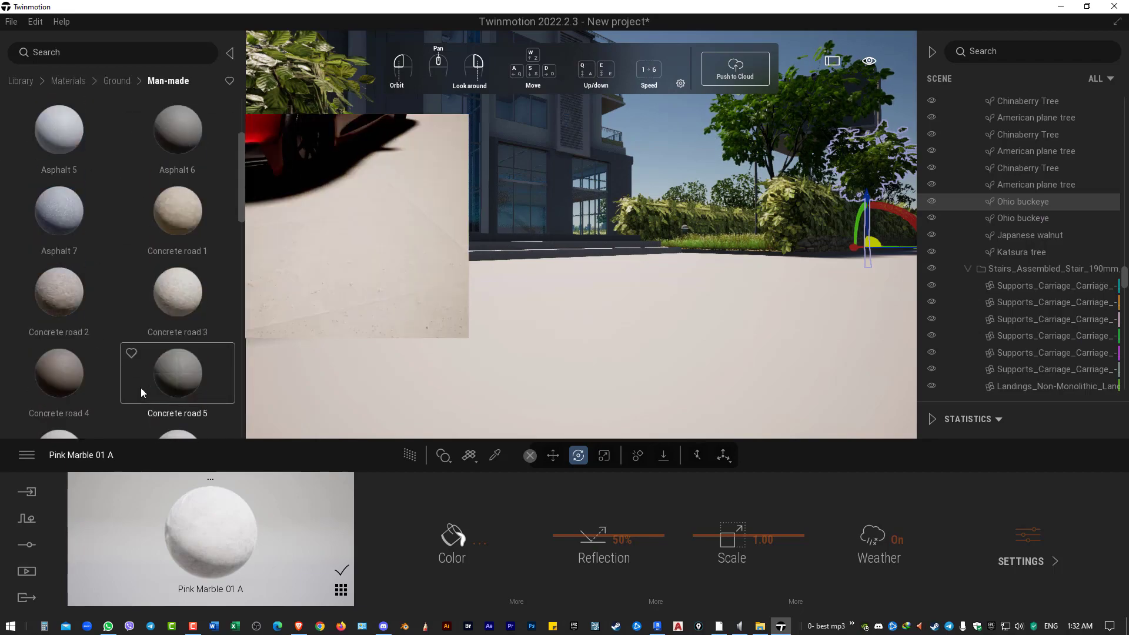
{"action": "left_click_drag", "start_coordinate": [176, 382], "coordinate": [467, 386]}
Try Concrete road 4, Asphalt 4, Old and Slate cobblestone, then settle on Concrete road 5
{"action": "left_click", "coordinate": [59, 326]}
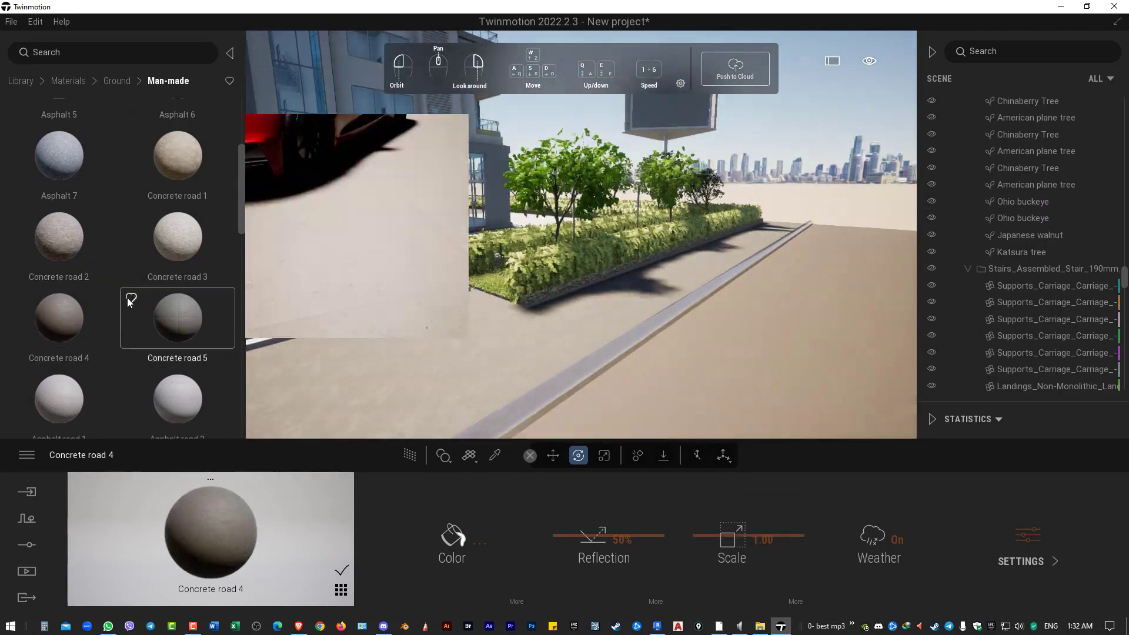
{"action": "scroll", "coordinate": [198, 206], "scroll_direction": "up", "scroll_amount": 3}
{"action": "left_click", "coordinate": [198, 207]}
{"action": "scroll", "coordinate": [132, 382], "scroll_direction": "down", "scroll_amount": 5}
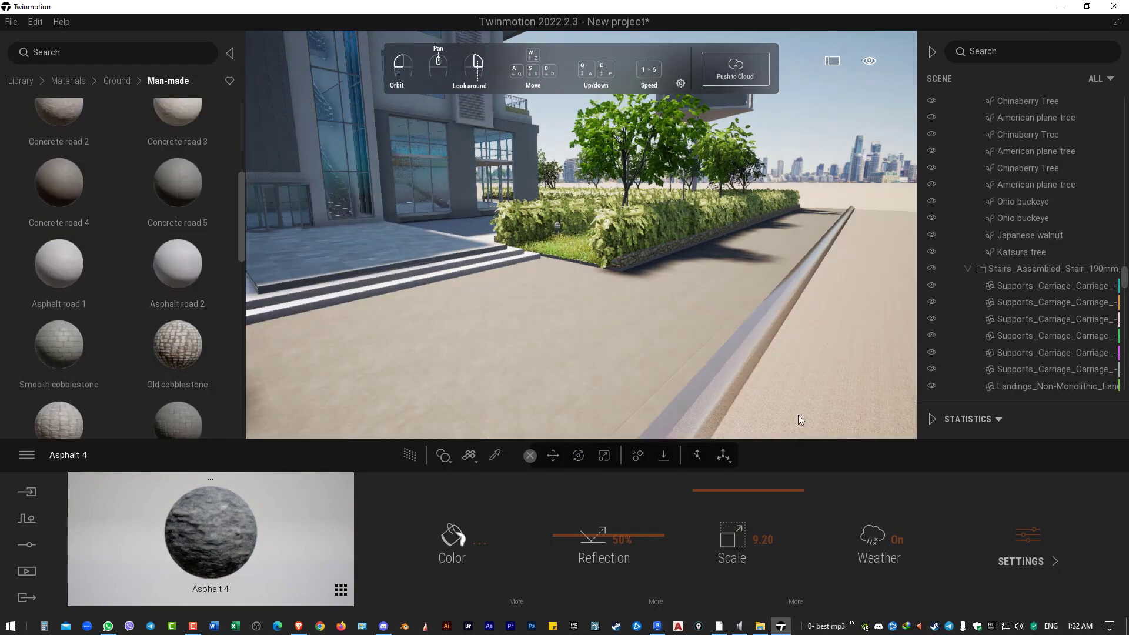
{"action": "left_click", "coordinate": [177, 376]}
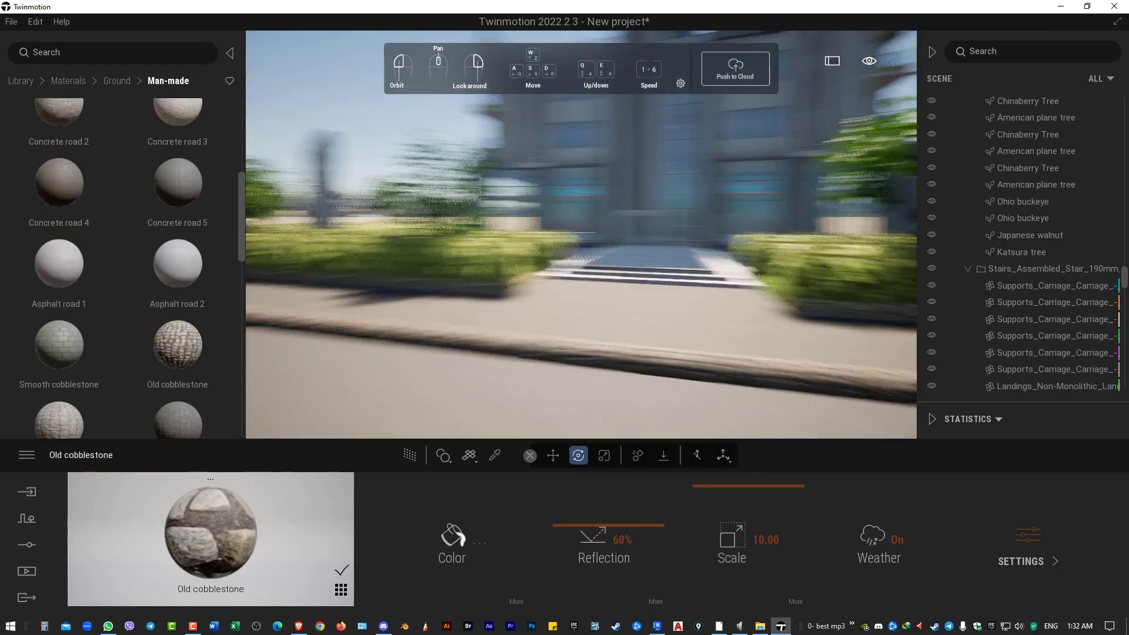
{"action": "scroll", "coordinate": [232, 376], "scroll_direction": "down", "scroll_amount": 1}
{"action": "left_click", "coordinate": [178, 420]}
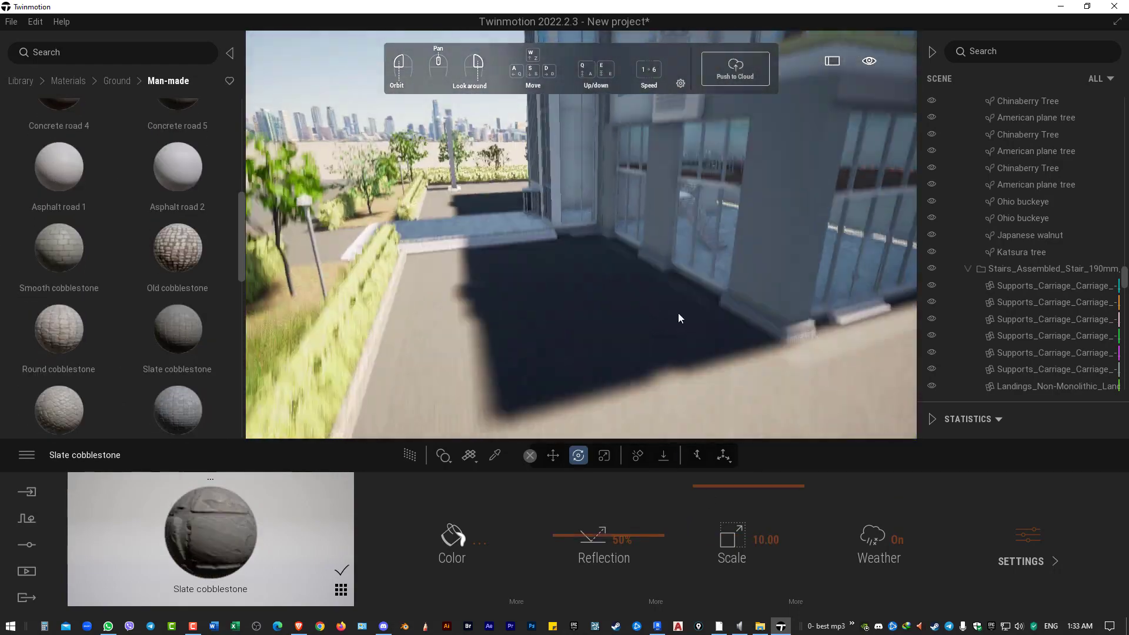
{"action": "left_click", "coordinate": [177, 165]}
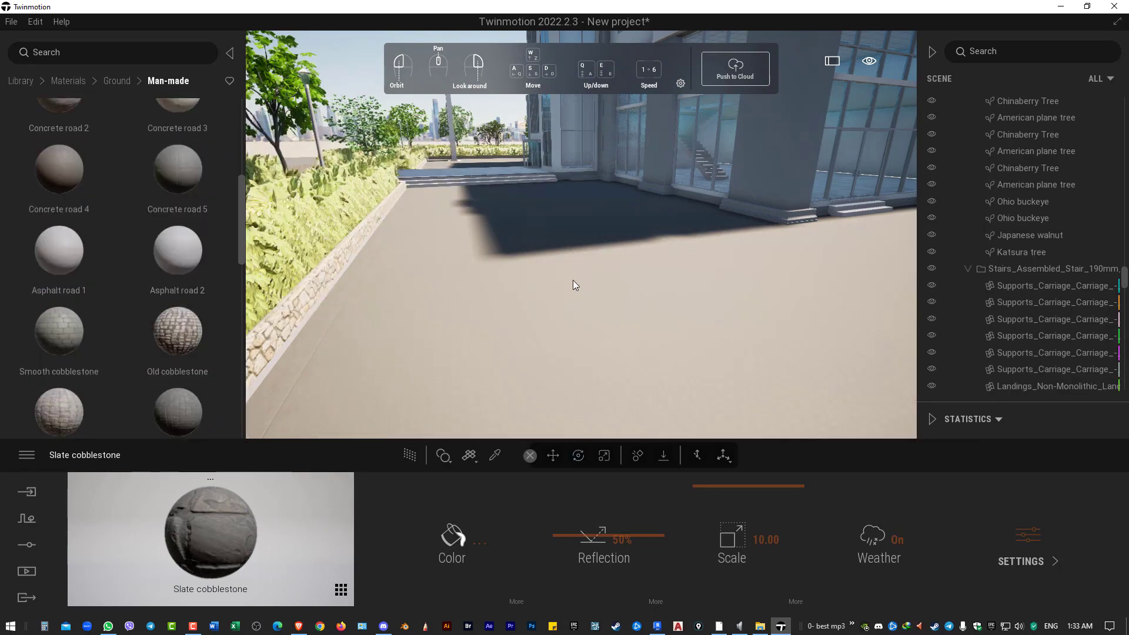
{"action": "left_click", "coordinate": [410, 456]}
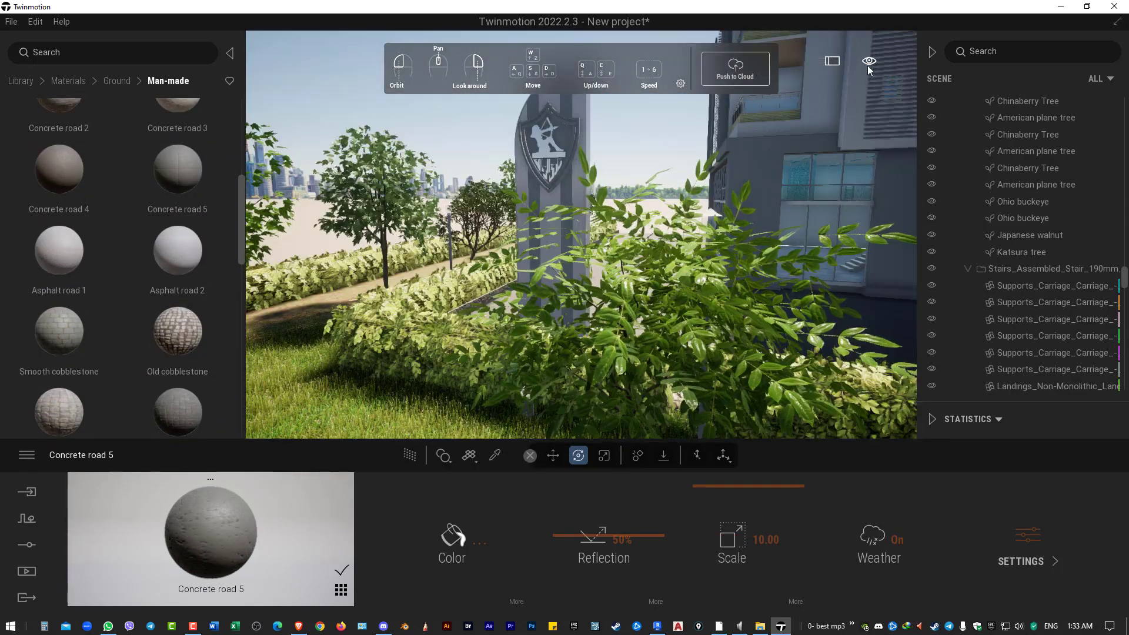
{"action": "mouse_move", "coordinate": [869, 234]}
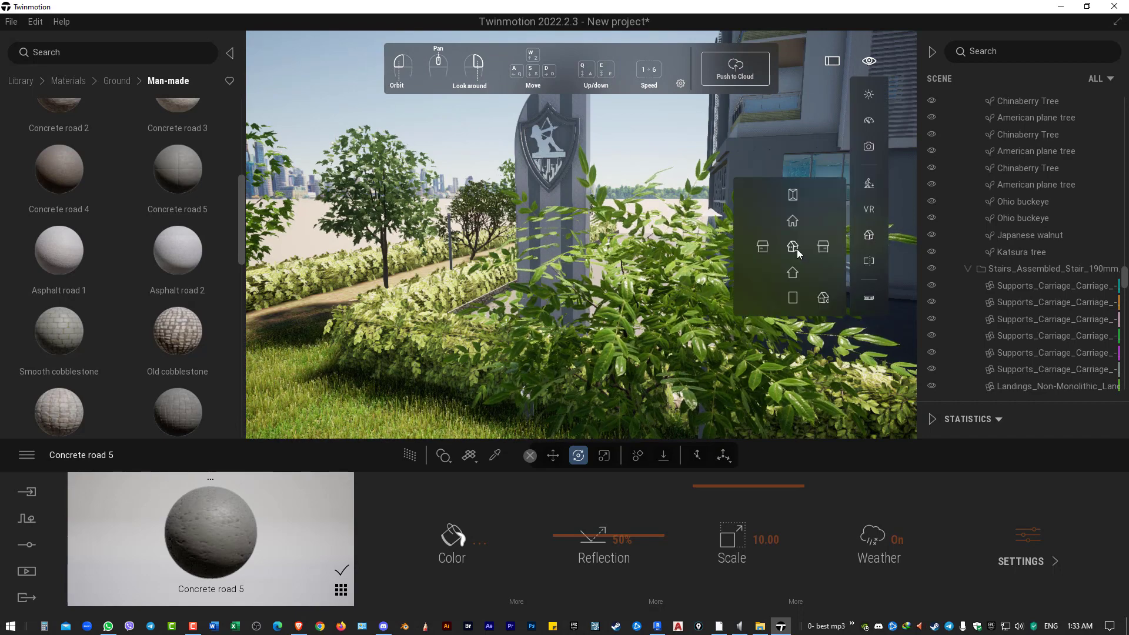
Switch to the Top view, enable path tracing, and set the time of day to 16:34
{"action": "left_click", "coordinate": [794, 195]}
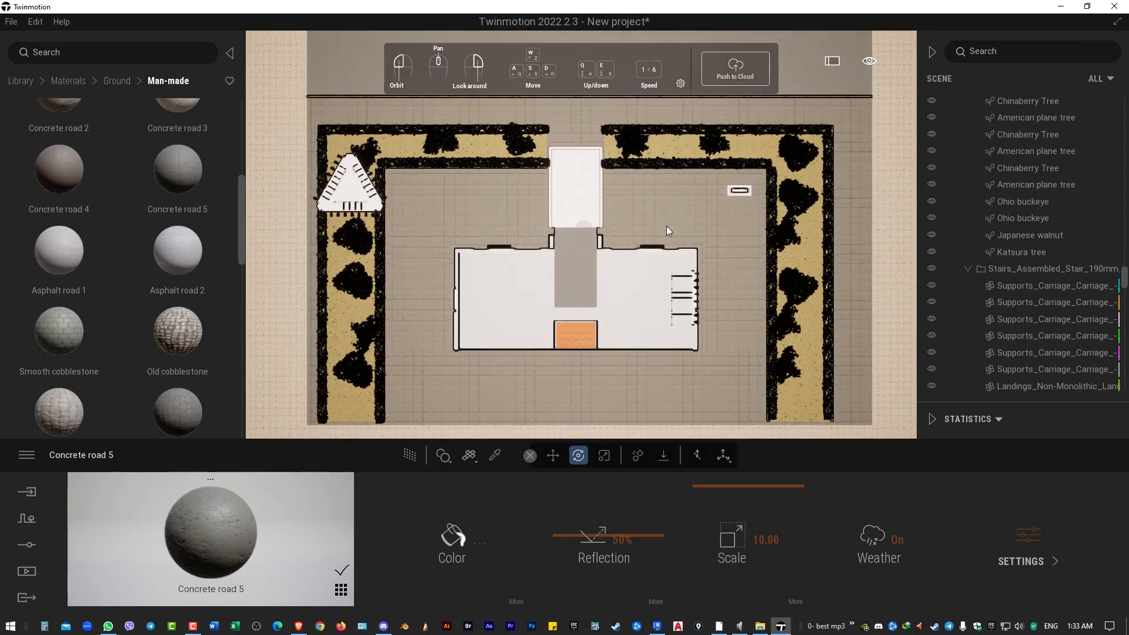
{"action": "left_click", "coordinate": [416, 456]}
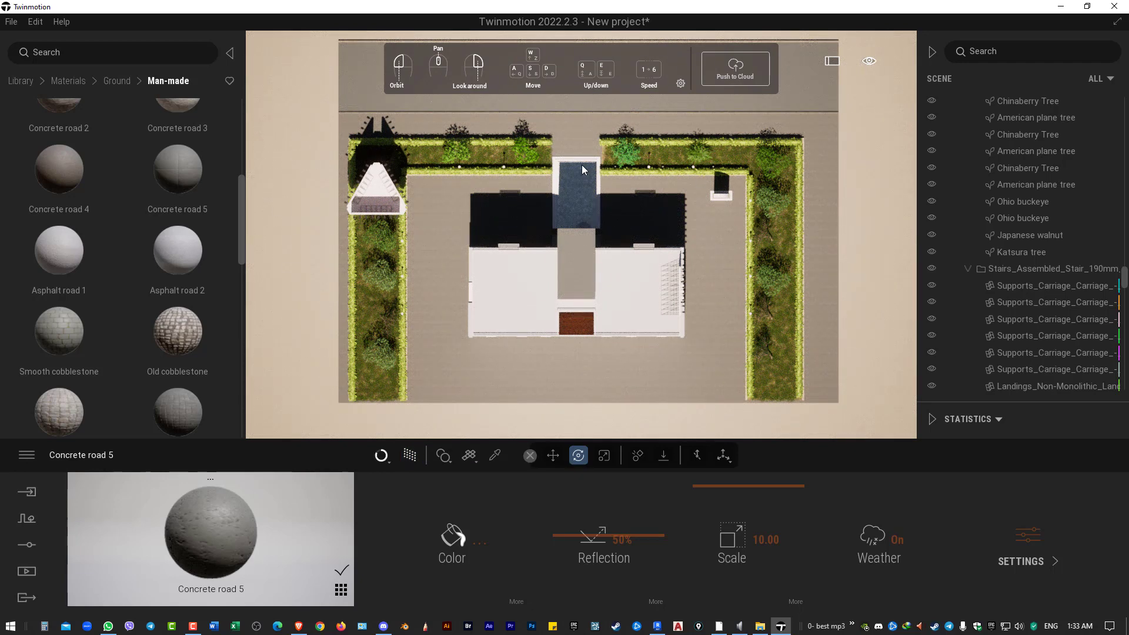
{"action": "left_click", "coordinate": [869, 61]}
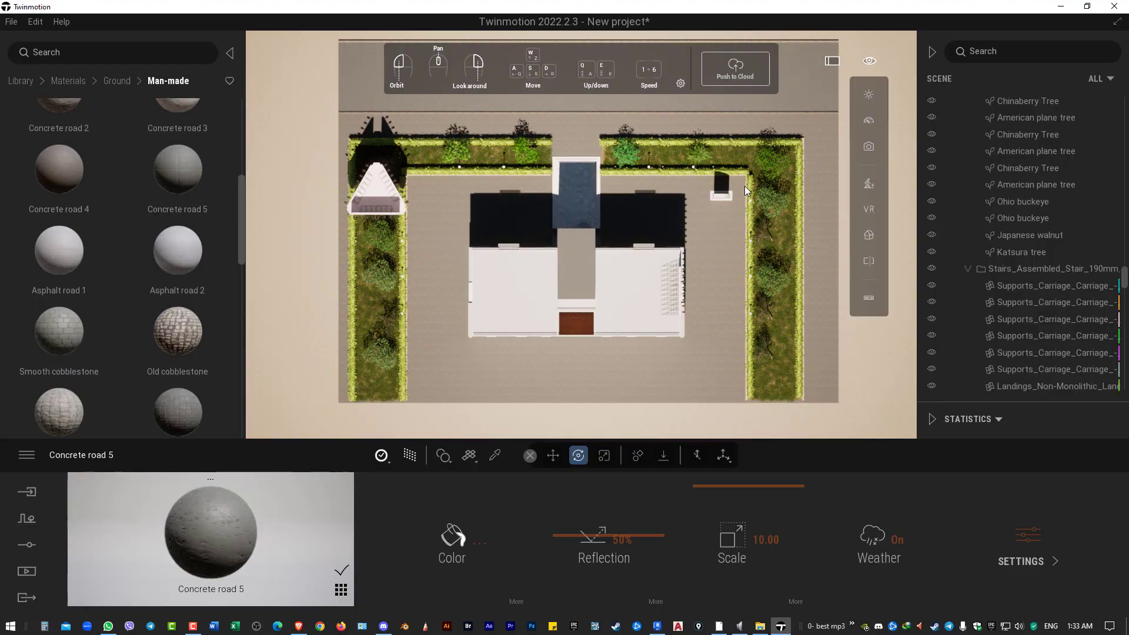
{"action": "mouse_move", "coordinate": [812, 151]}
{"action": "left_mouse_down"}
{"action": "mouse_move", "coordinate": [809, 125]}
{"action": "mouse_move", "coordinate": [803, 177]}
{"action": "left_mouse_up"}
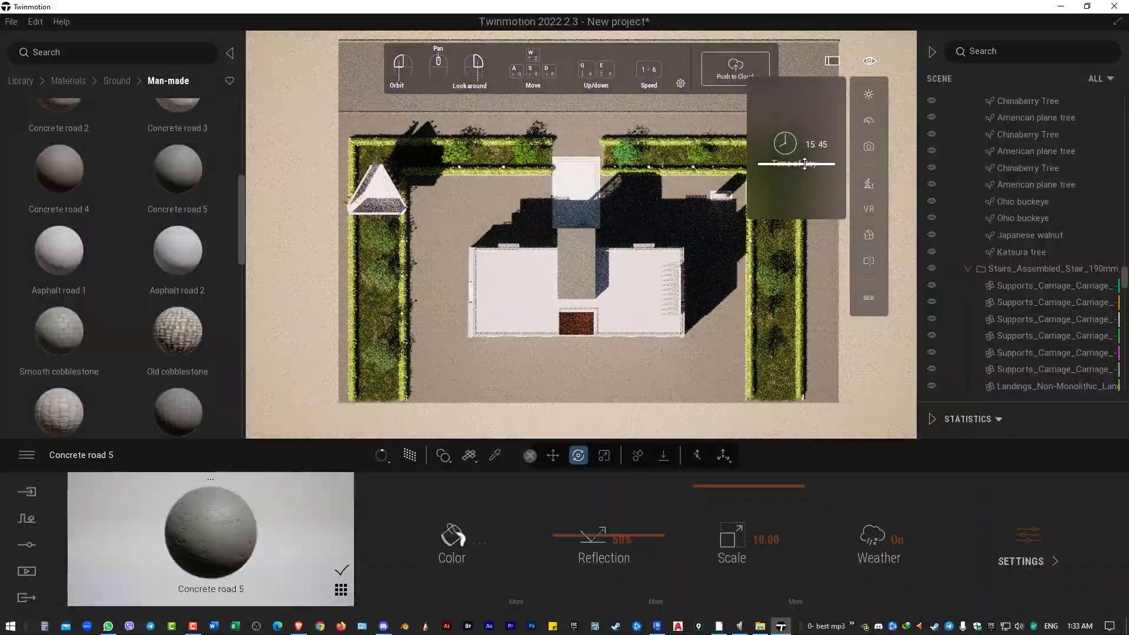
{"action": "left_click_drag", "start_coordinate": [803, 177], "coordinate": [808, 145]}
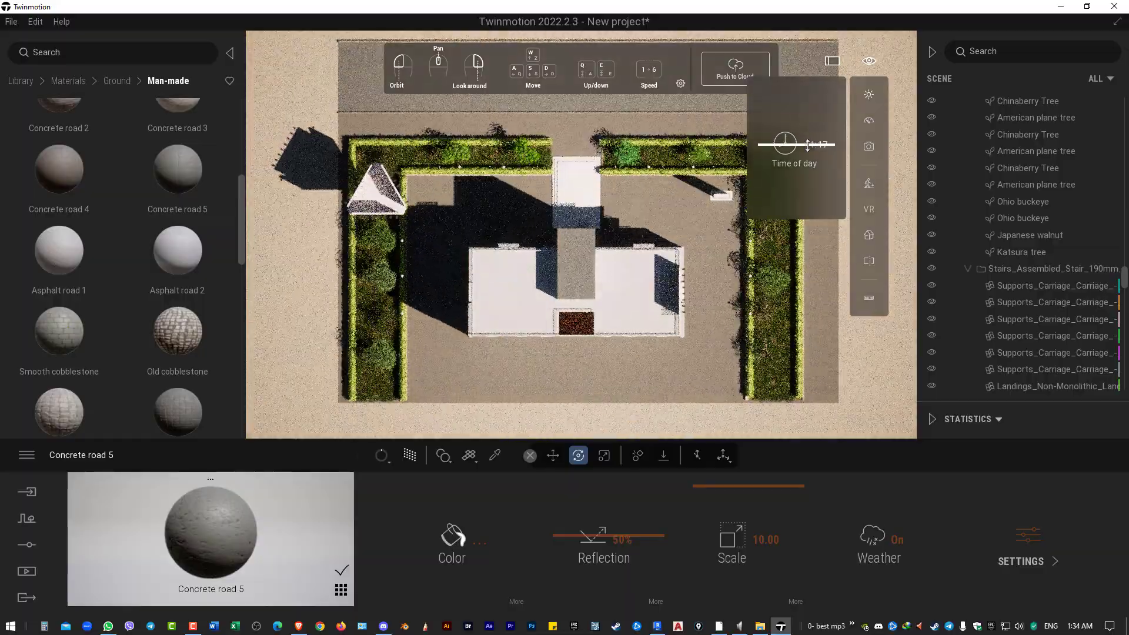
Set the clipping to -30.4 m so the whole roof shows from above
{"action": "left_click", "coordinate": [871, 266]}
{"action": "mouse_move", "coordinate": [809, 284]}
{"action": "left_mouse_down"}
{"action": "mouse_move", "coordinate": [808, 234]}
{"action": "mouse_move", "coordinate": [809, 252]}
{"action": "left_mouse_up"}
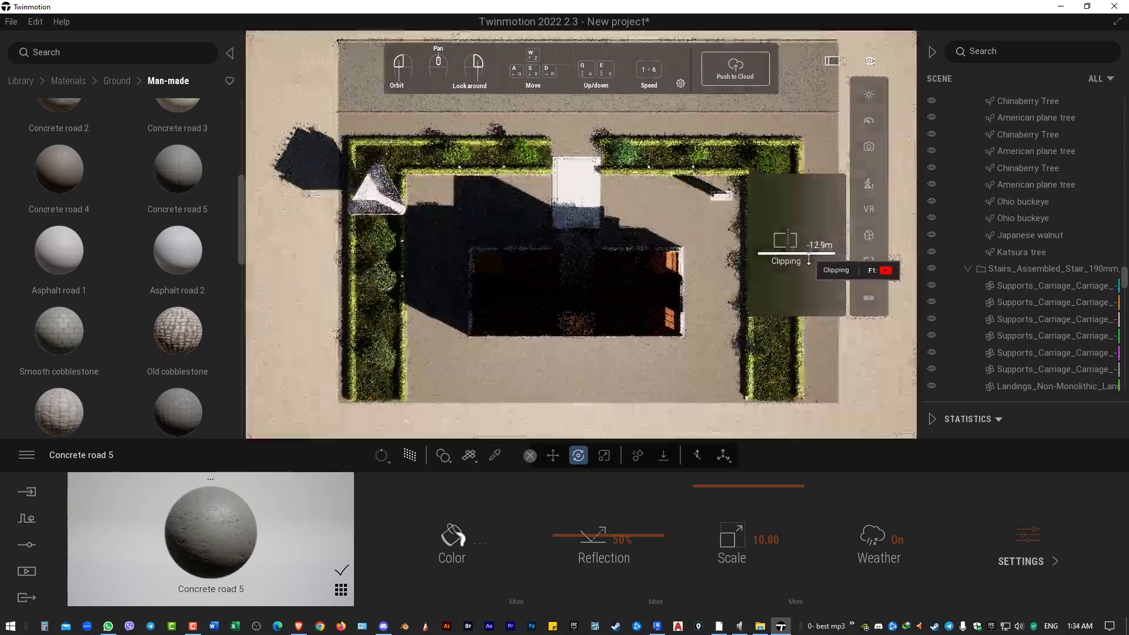
{"action": "left_click_drag", "start_coordinate": [809, 252], "coordinate": [815, 302]}
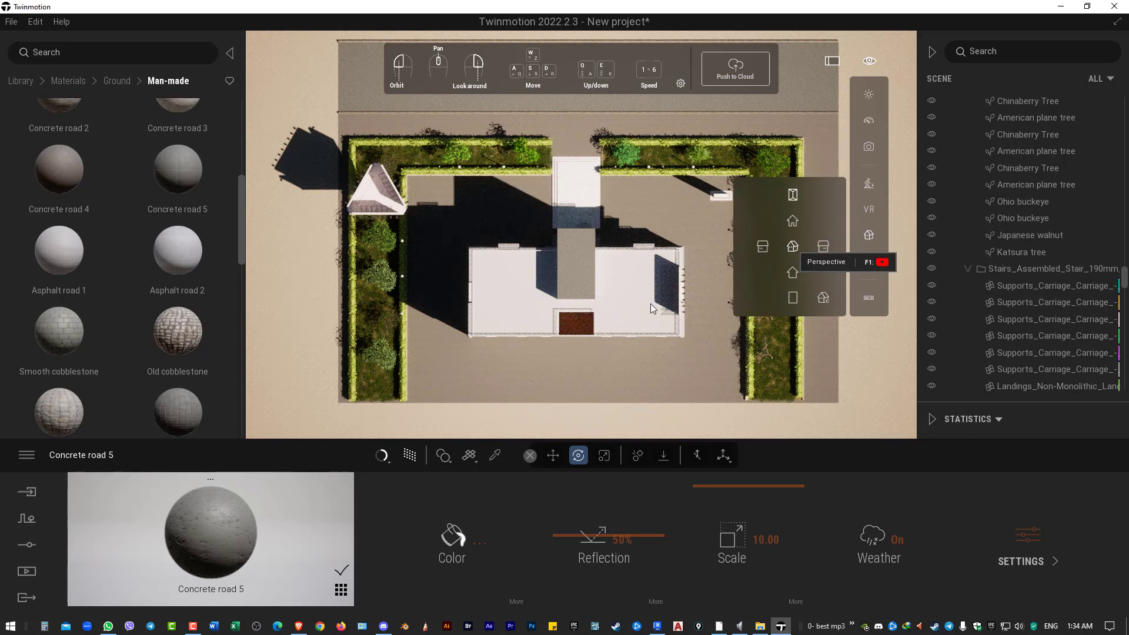
Create Image1 in Media > Image capturing the top-down site view
{"action": "left_click", "coordinate": [27, 572]}
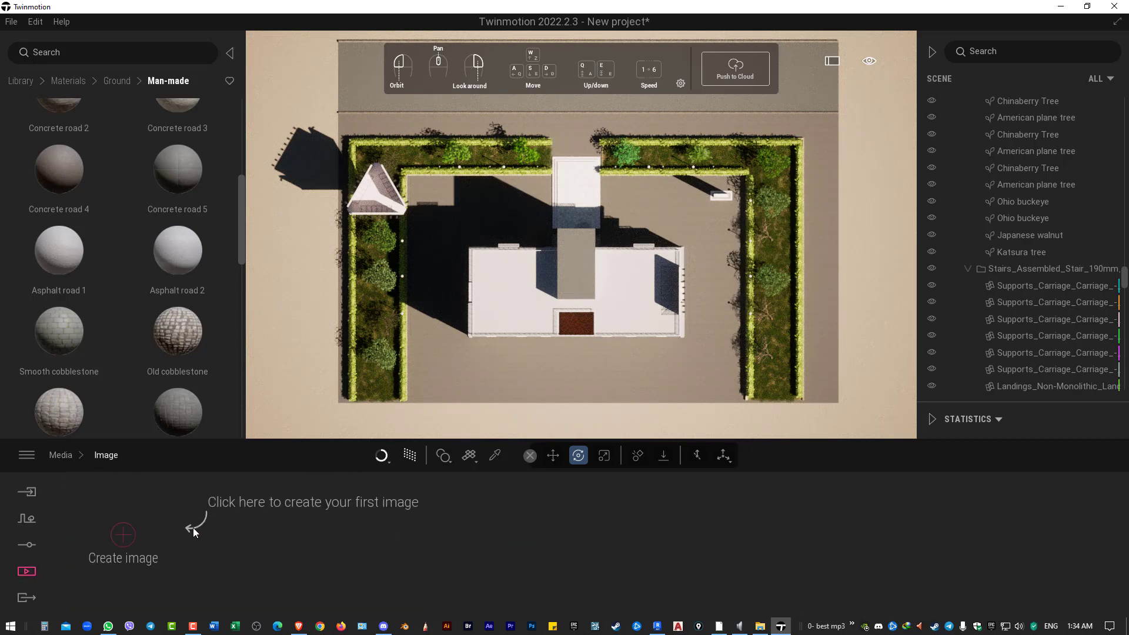
{"action": "left_click", "coordinate": [122, 536]}
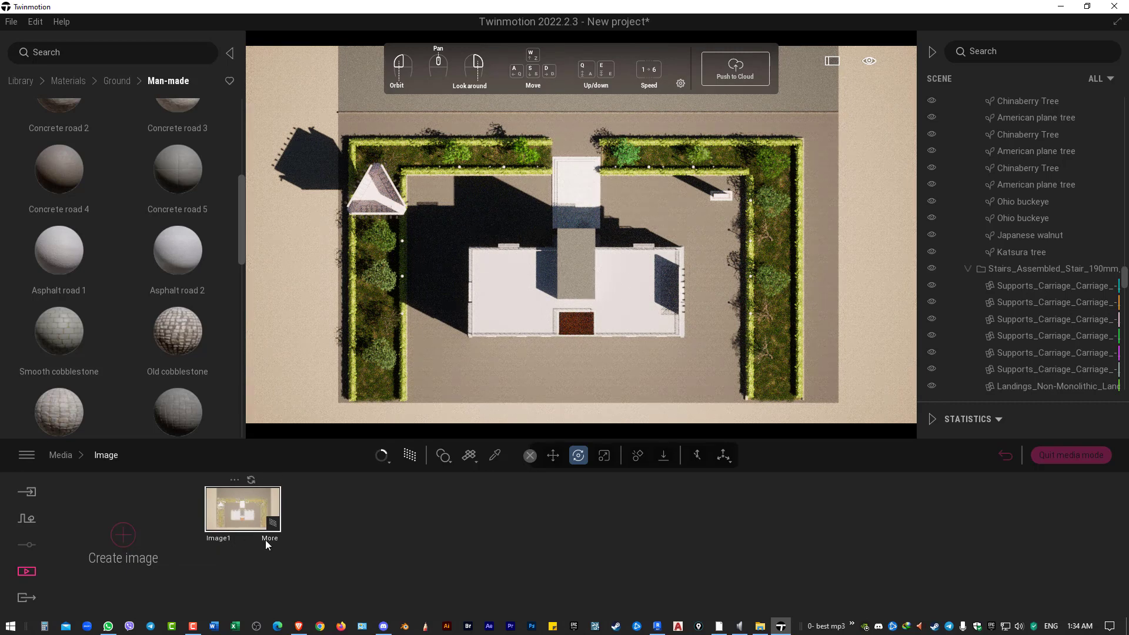
{"action": "left_click", "coordinate": [265, 540]}
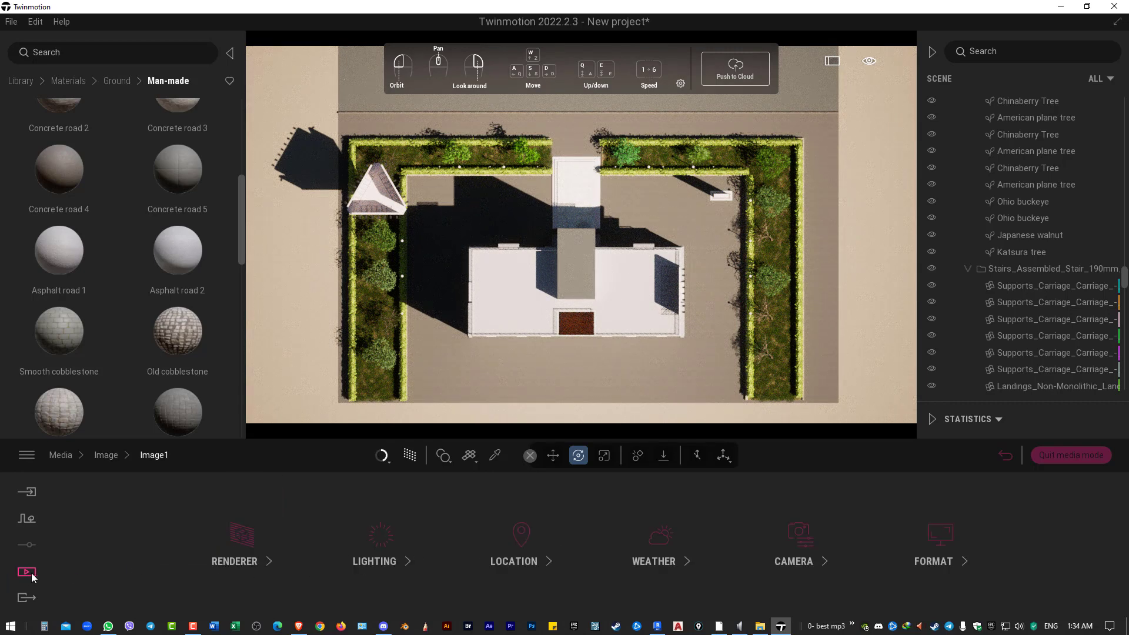
{"action": "left_click", "coordinate": [220, 554]}
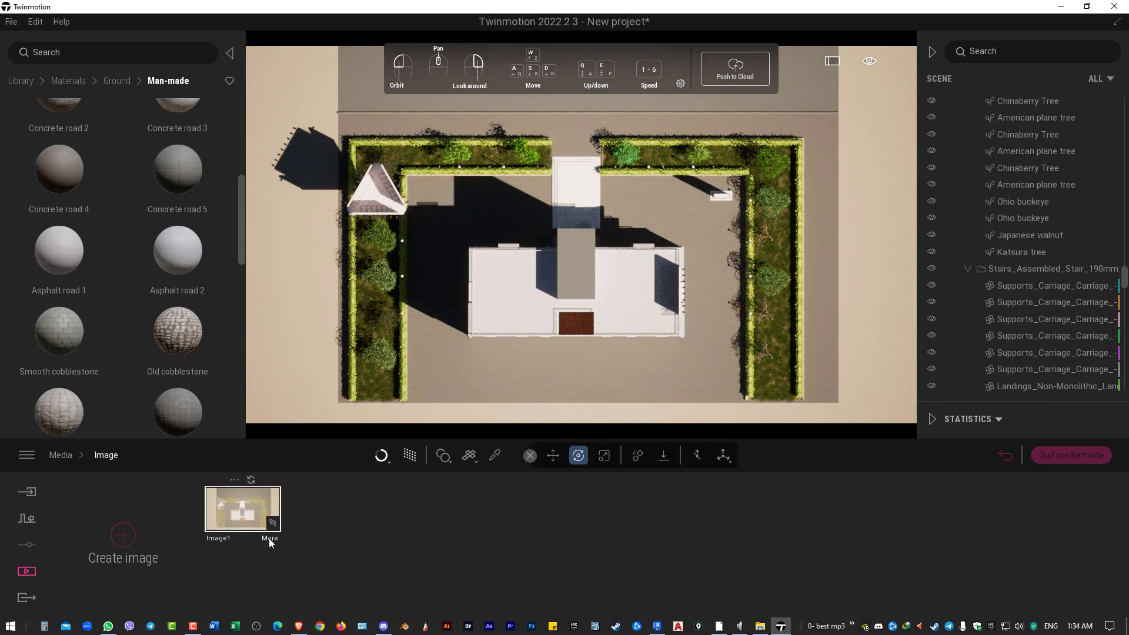
{"action": "left_click", "coordinate": [234, 481]}
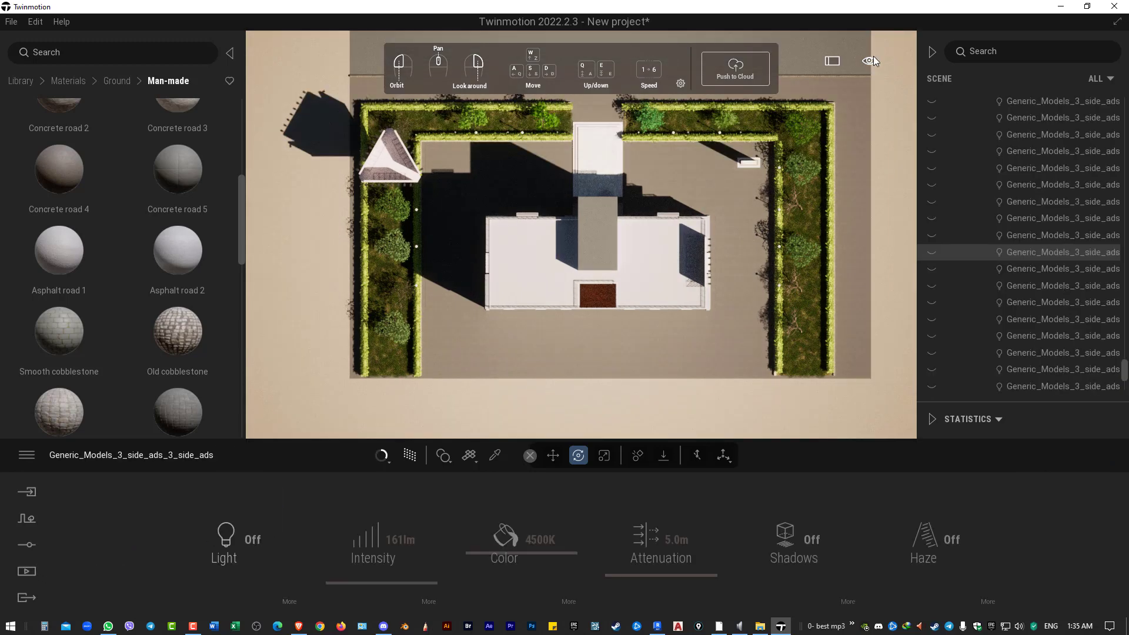
Try the Right and Back preset elevation views of the building
{"action": "left_click", "coordinate": [871, 61]}
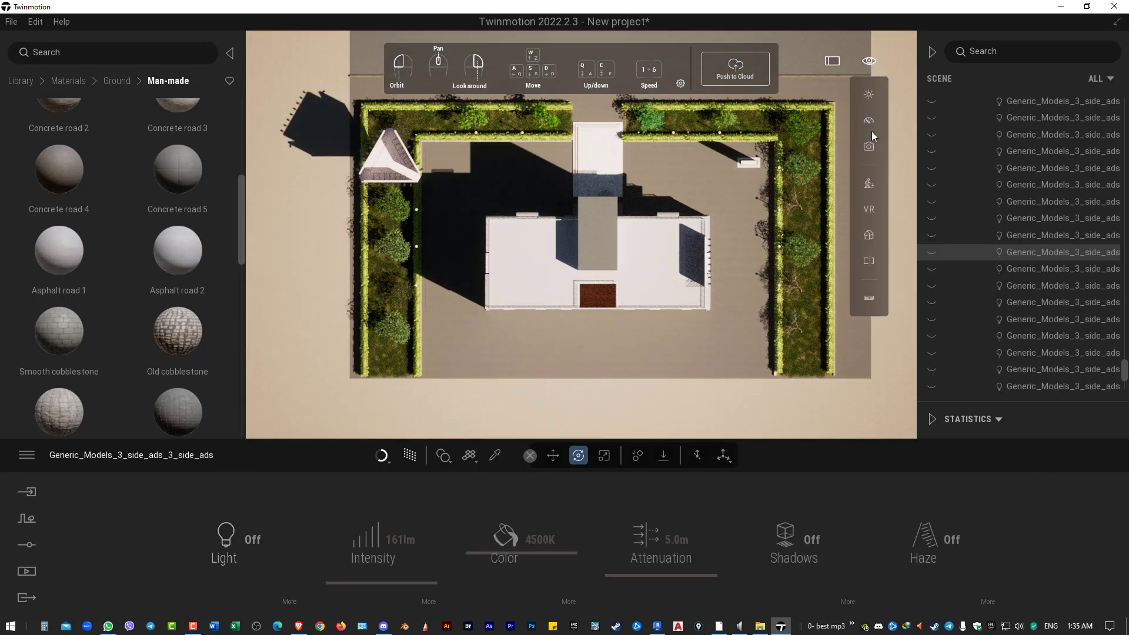
{"action": "left_click", "coordinate": [869, 236]}
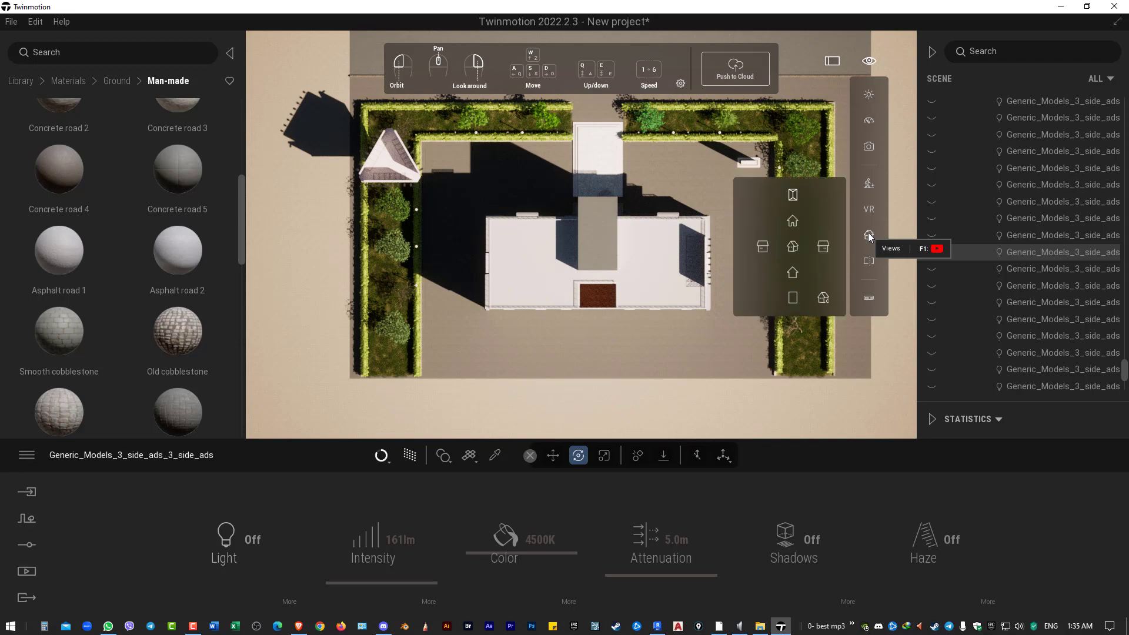
{"action": "left_click", "coordinate": [823, 247]}
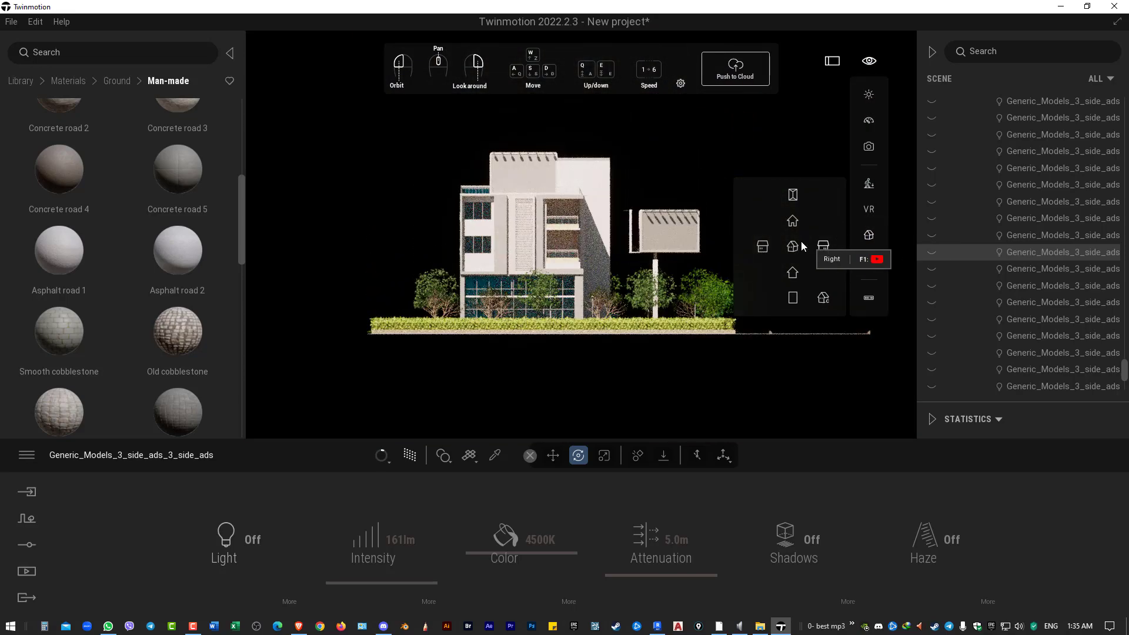
{"action": "left_click", "coordinate": [792, 274]}
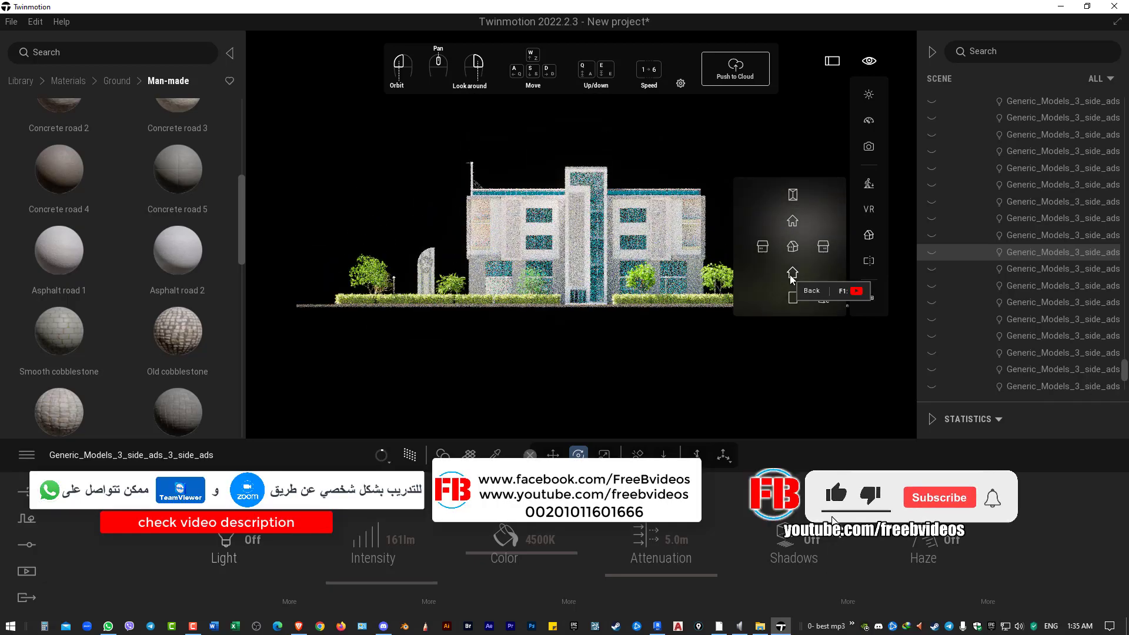
{"action": "left_click", "coordinate": [869, 70]}
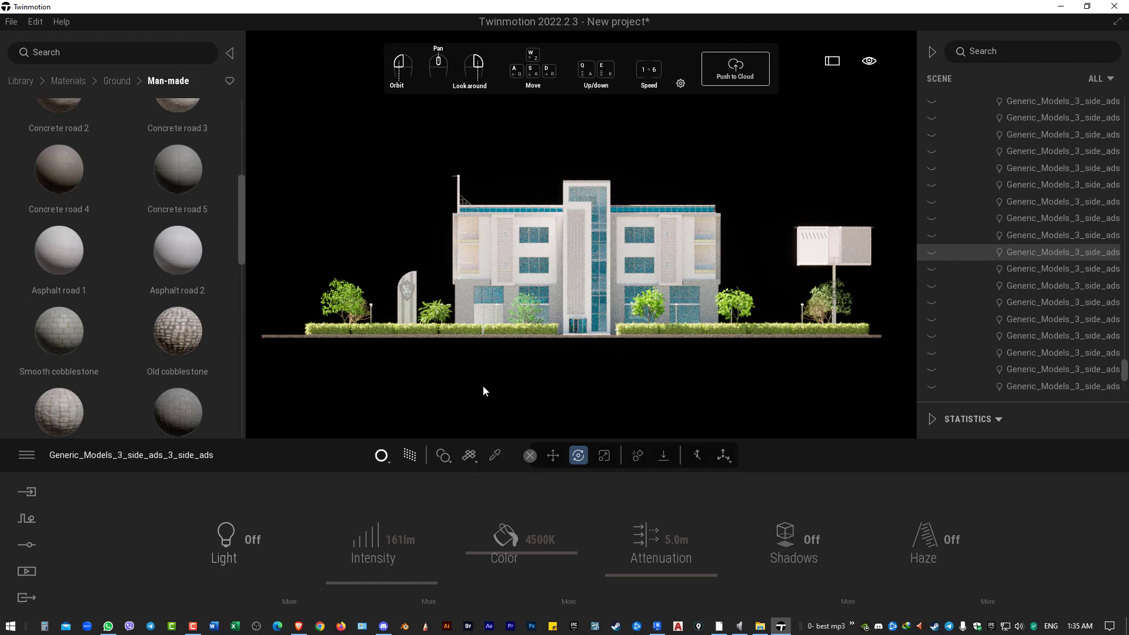
Return to the right-side elevation and pan sideways with A to centre the building
{"action": "left_click", "coordinate": [869, 62]}
{"action": "left_click", "coordinate": [867, 237]}
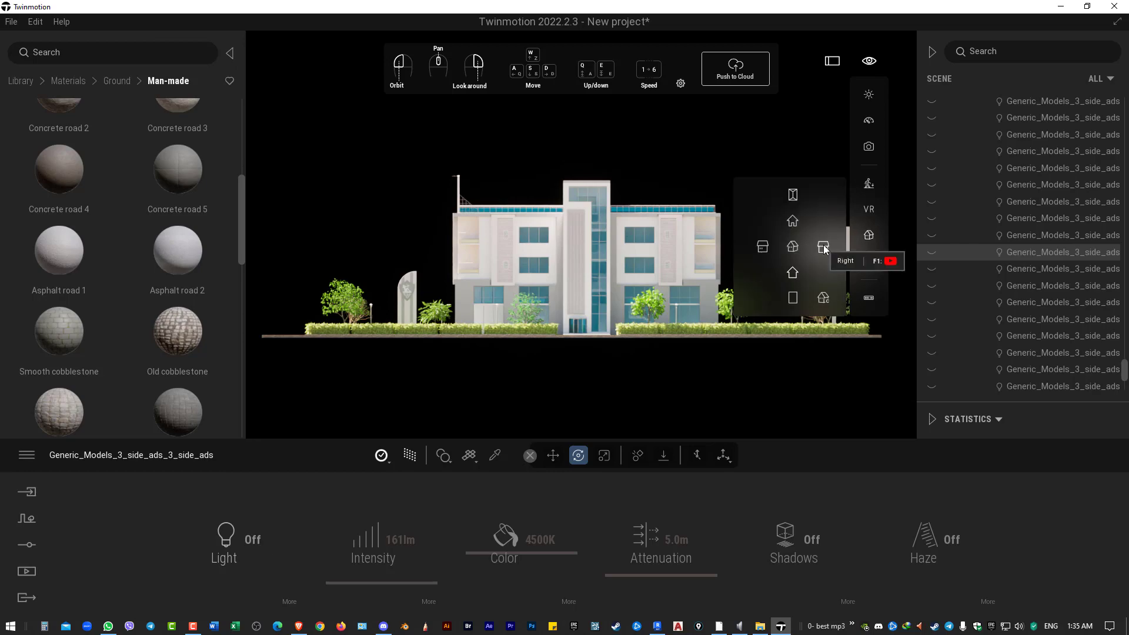
{"action": "left_click", "coordinate": [823, 248]}
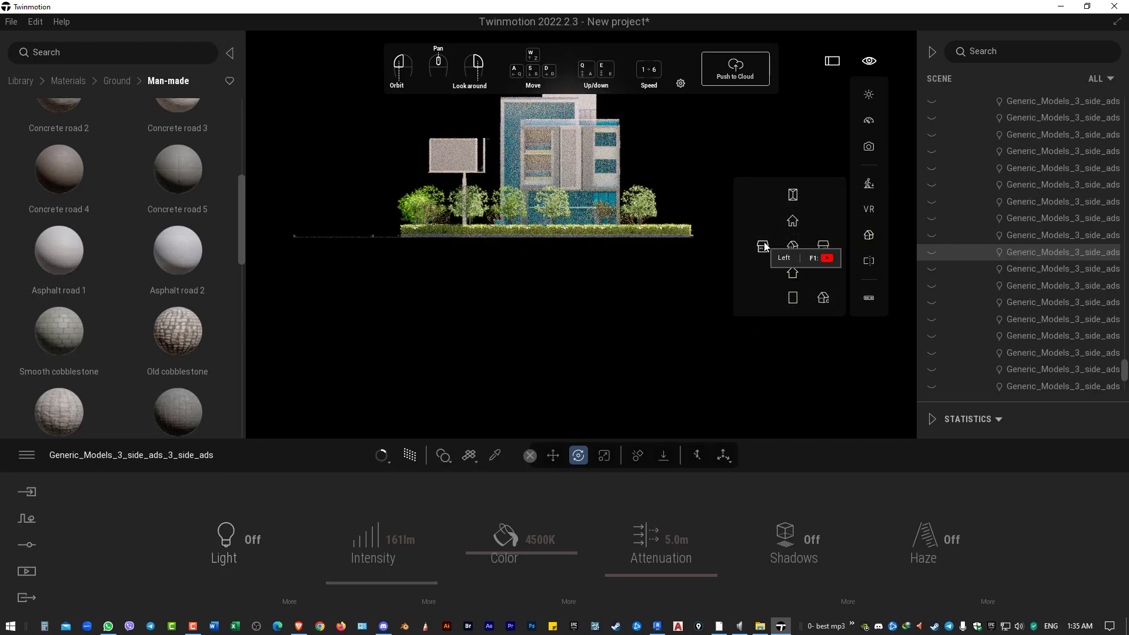
{"action": "left_click", "coordinate": [823, 248]}
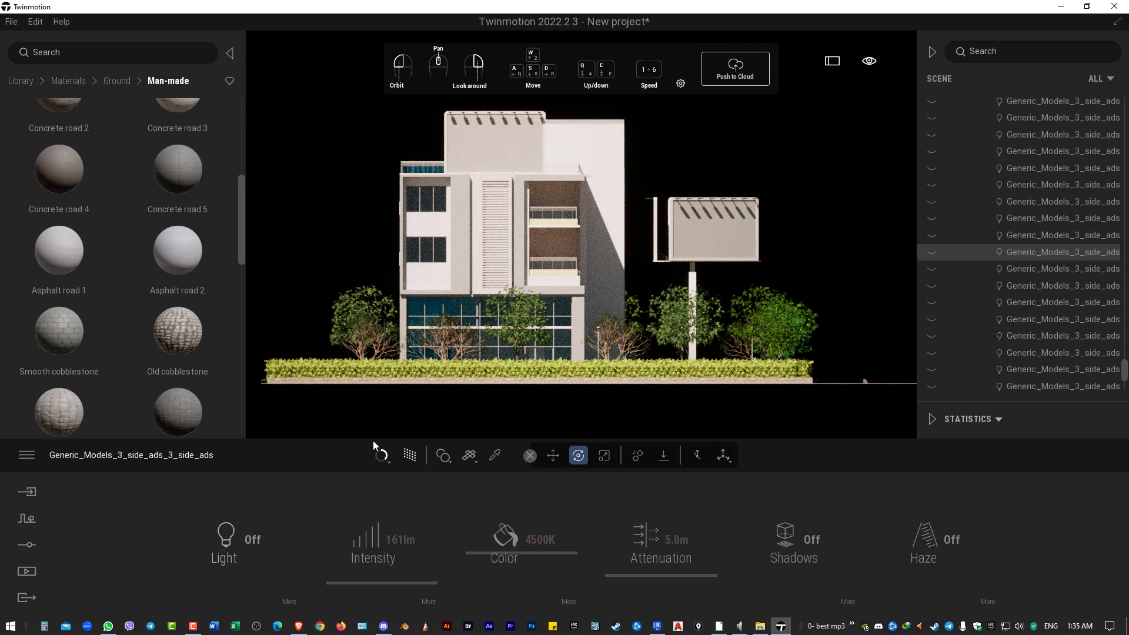
{"action": "key", "text": "a"}
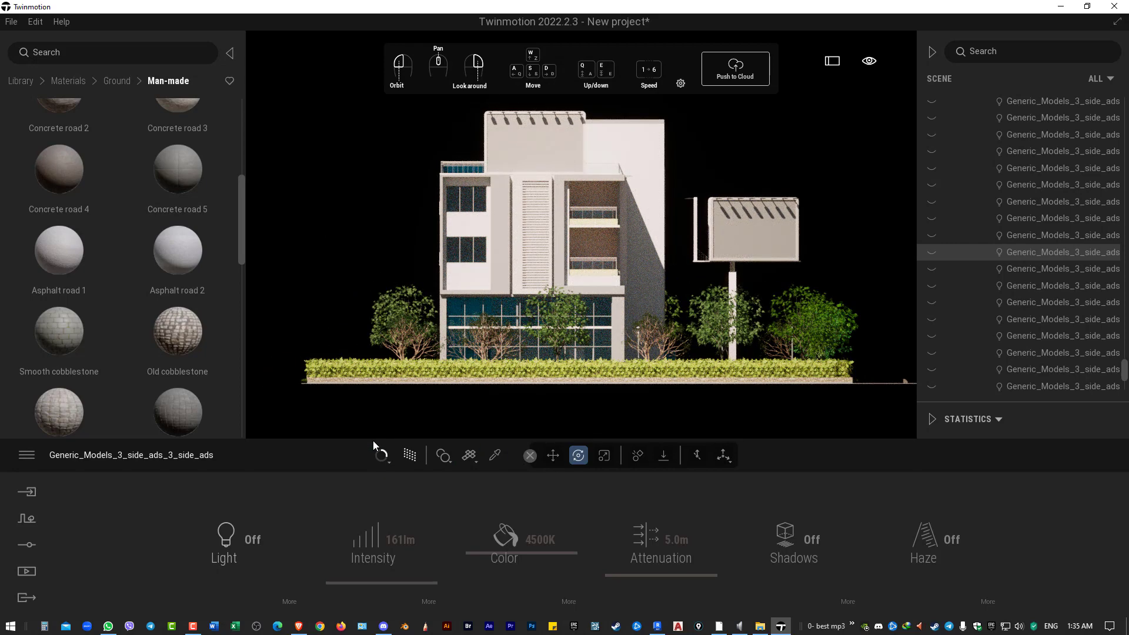
{"action": "left_click", "coordinate": [25, 572]}
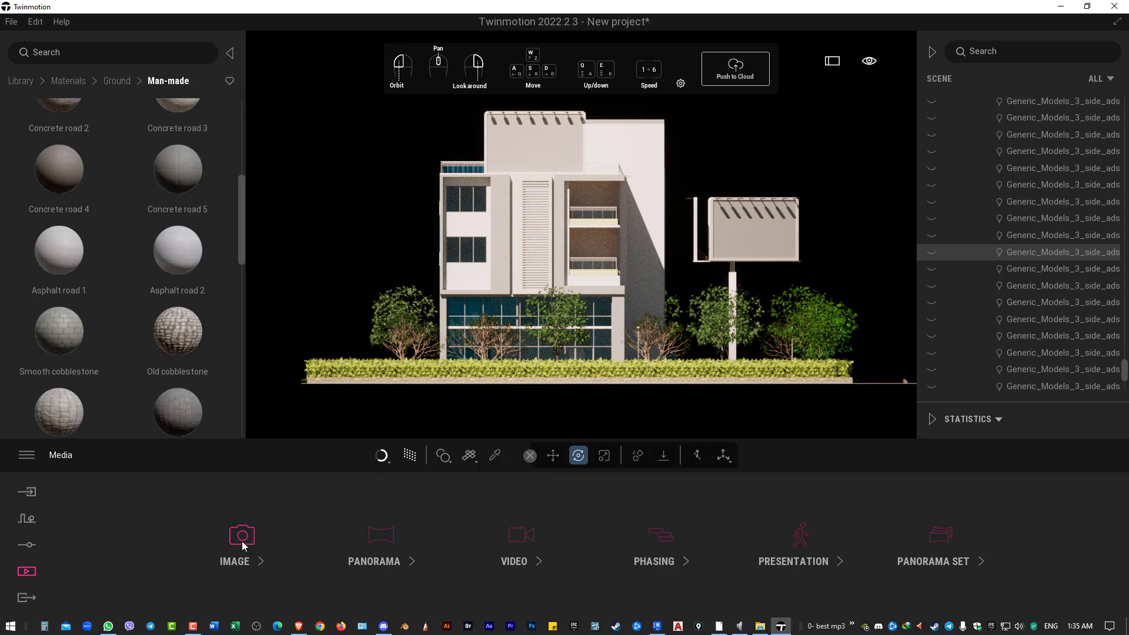
Create a second image from the side elevation and rename it 'Lside'
{"action": "left_click", "coordinate": [244, 546]}
{"action": "left_click", "coordinate": [128, 545]}
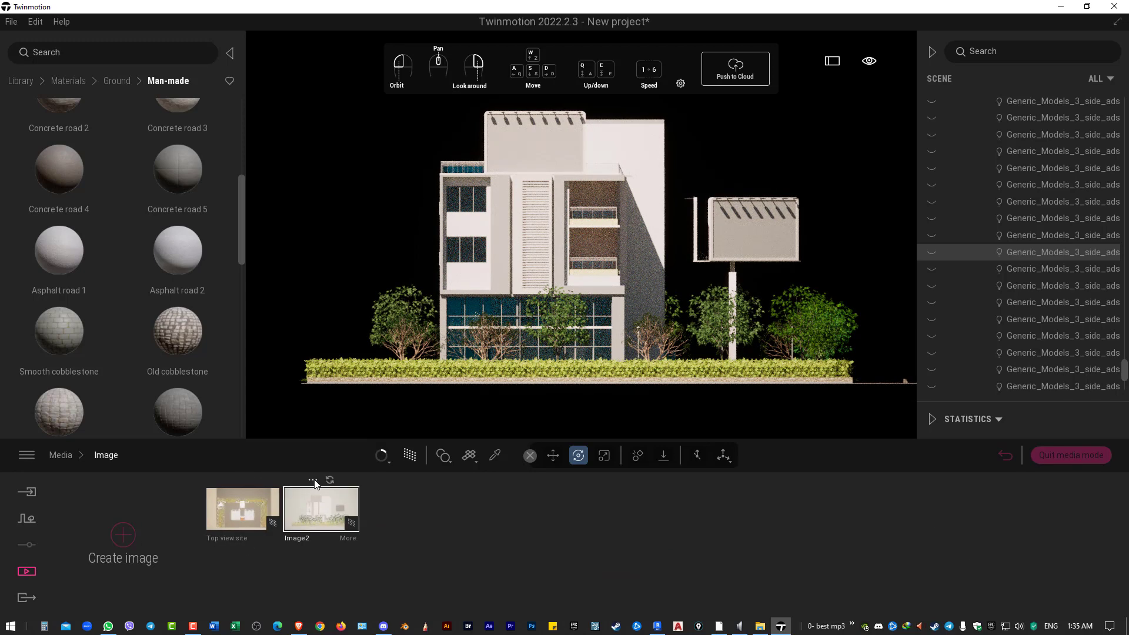
{"action": "left_click", "coordinate": [315, 482]}
{"action": "left_click", "coordinate": [320, 439]}
{"action": "type", "text": "Lsi"}
{"action": "type", "text": "de"}
{"action": "mouse_move", "coordinate": [868, 236]}
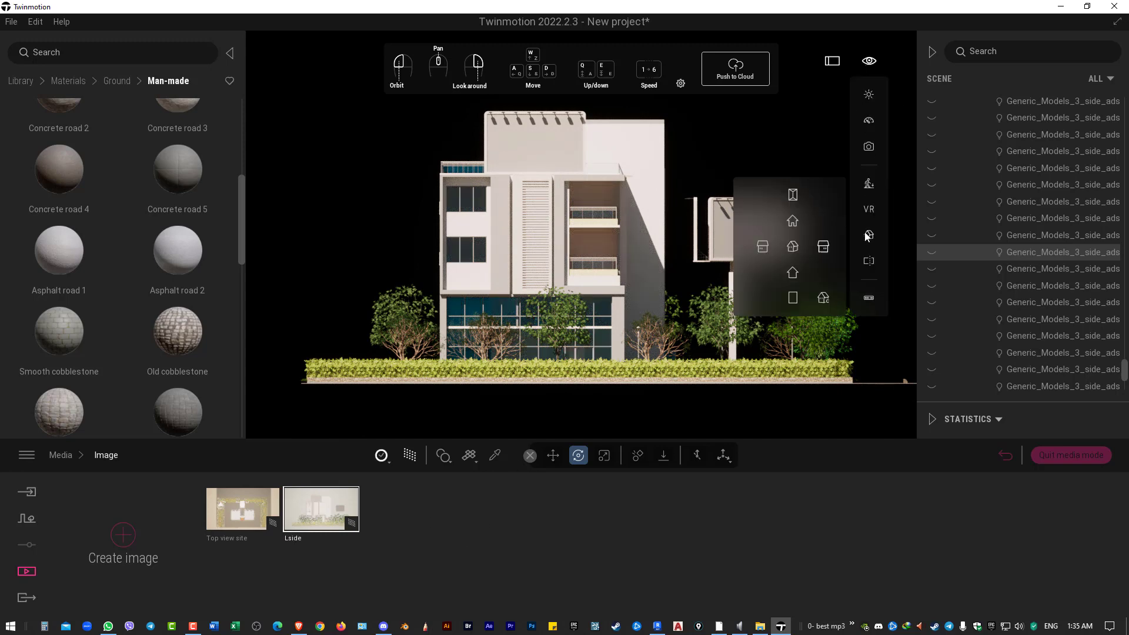
Switch to Perspective view and save a new image named '3D main'
{"action": "left_click", "coordinate": [822, 298]}
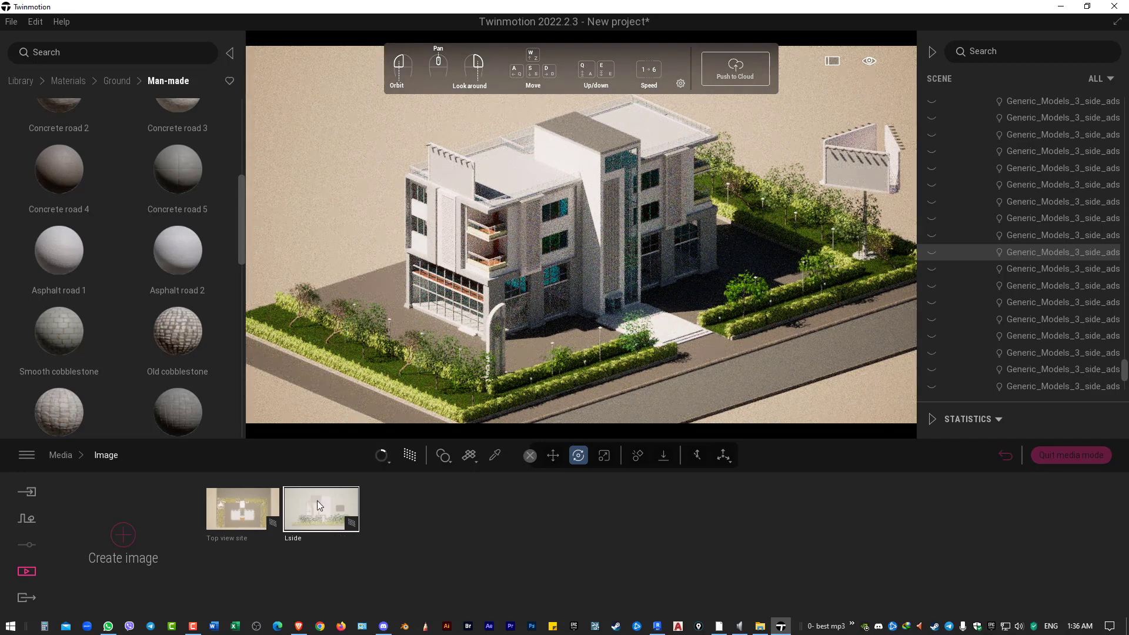
{"action": "left_click", "coordinate": [124, 542]}
{"action": "left_click", "coordinate": [421, 538]}
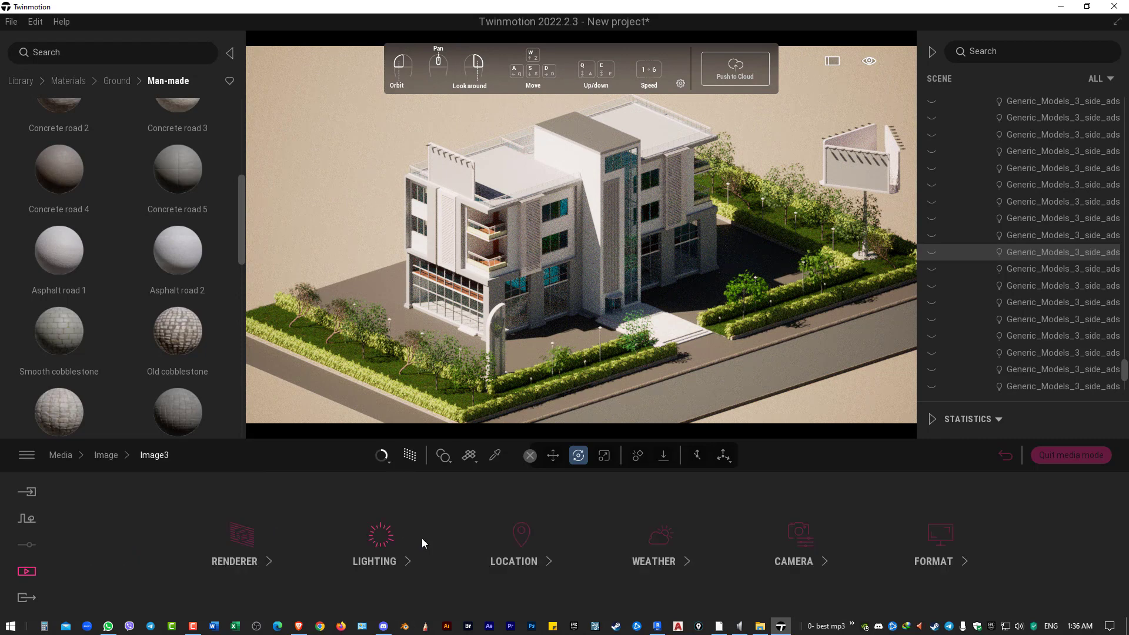
{"action": "left_click", "coordinate": [26, 571]}
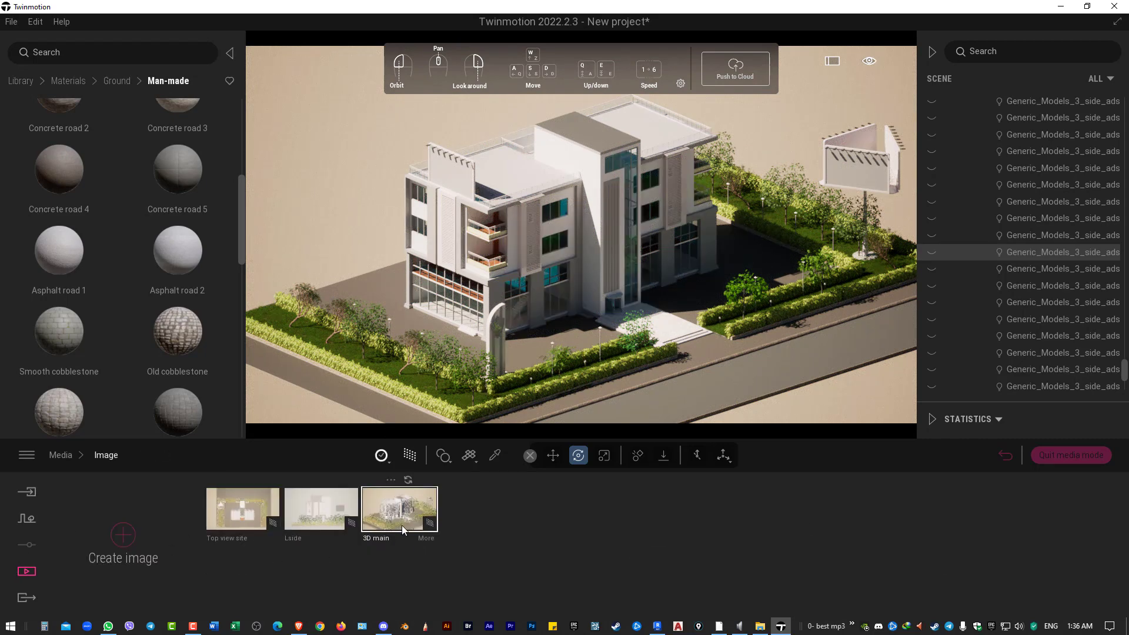
Light 3D main with Sky light, 6607K white balance and 0.76 exposure
{"action": "left_click", "coordinate": [429, 537]}
{"action": "left_click", "coordinate": [359, 552]}
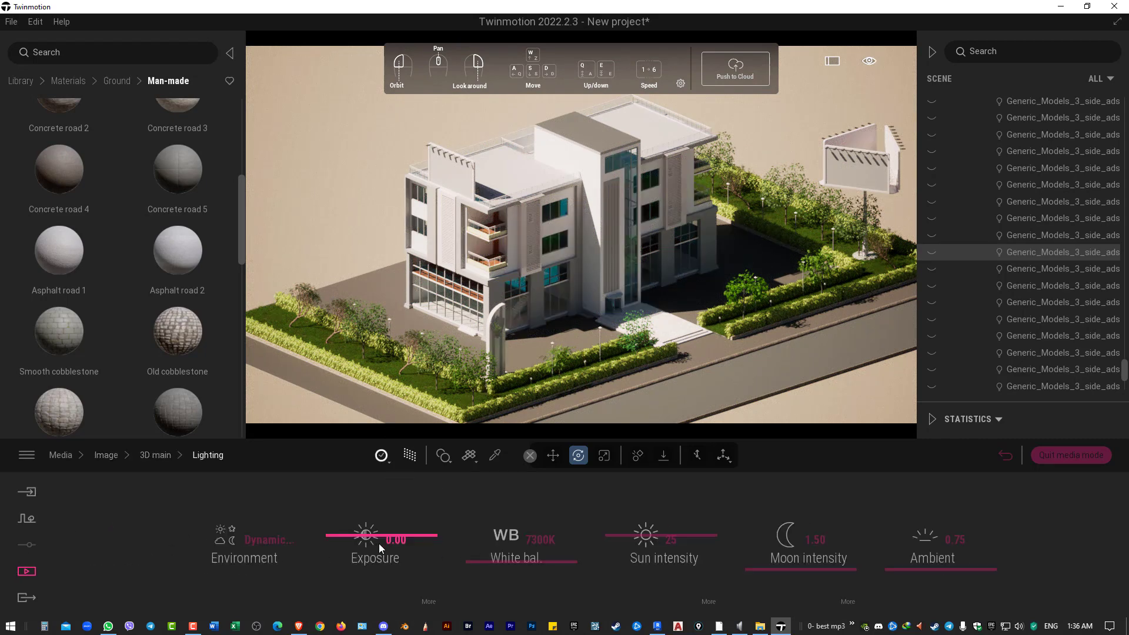
{"action": "left_click", "coordinate": [282, 544]}
{"action": "left_click", "coordinate": [253, 481]}
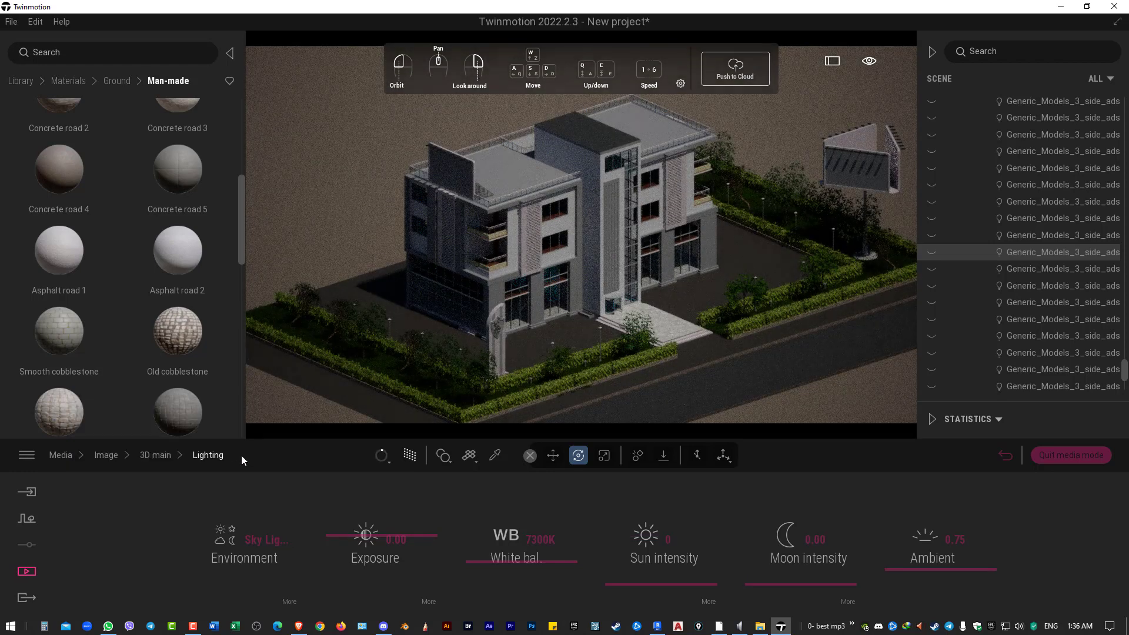
{"action": "left_click_drag", "start_coordinate": [518, 567], "coordinate": [513, 569]}
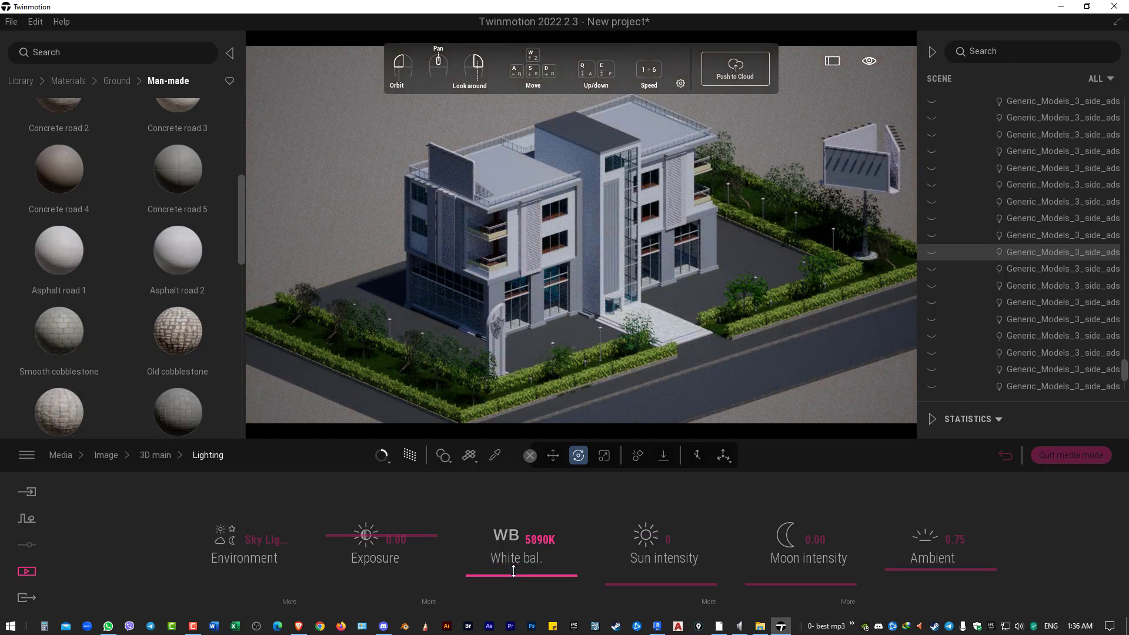
{"action": "left_click_drag", "start_coordinate": [366, 538], "coordinate": [371, 536]}
{"action": "scroll", "coordinate": [549, 344], "scroll_direction": "up", "scroll_amount": 2}
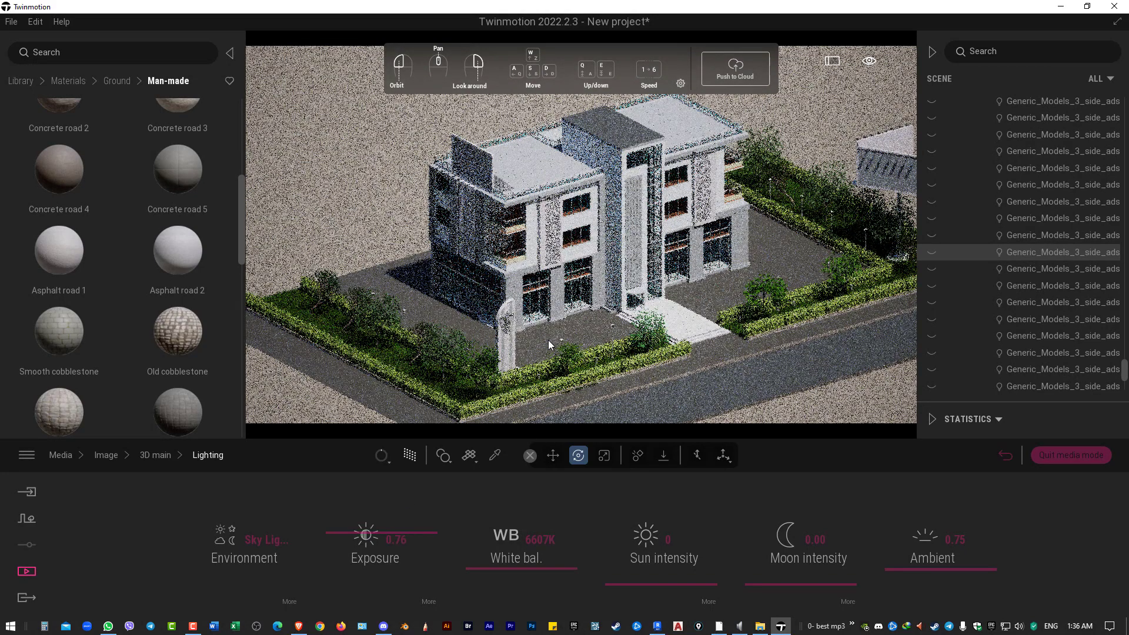